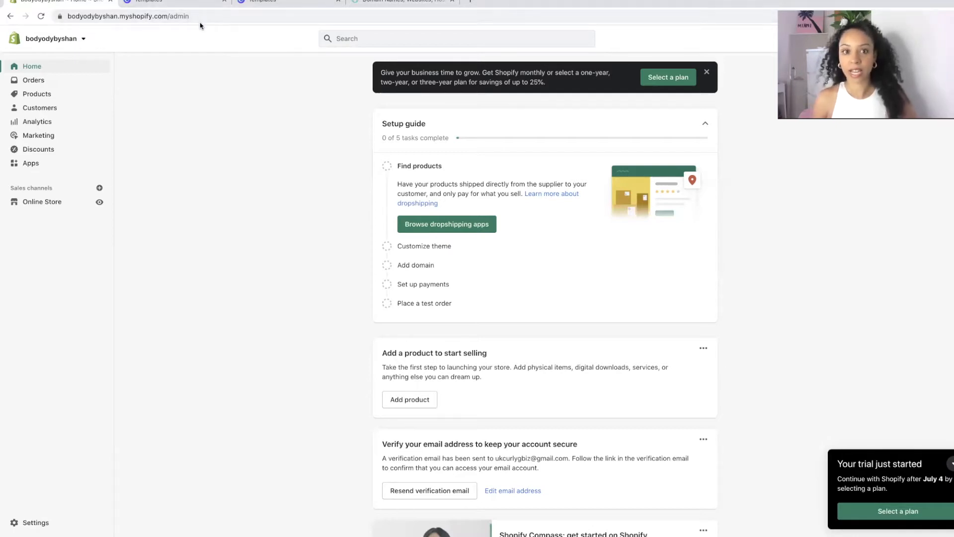
Switch to the GoDaddy website and look over its domain search and domain name offers.
{"action": "left_click", "coordinate": [377, 4]}
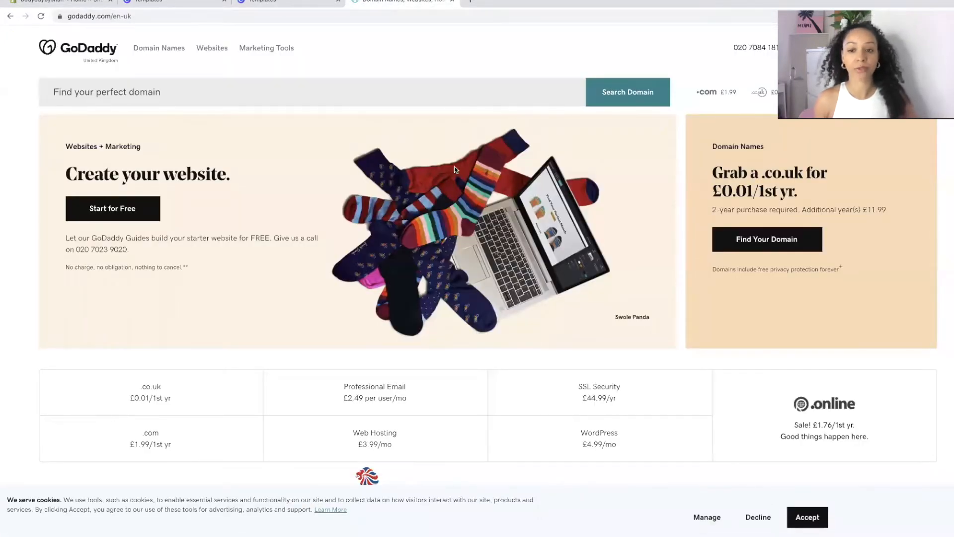
{"action": "scroll", "coordinate": [454, 167], "scroll_direction": "down", "scroll_amount": 1}
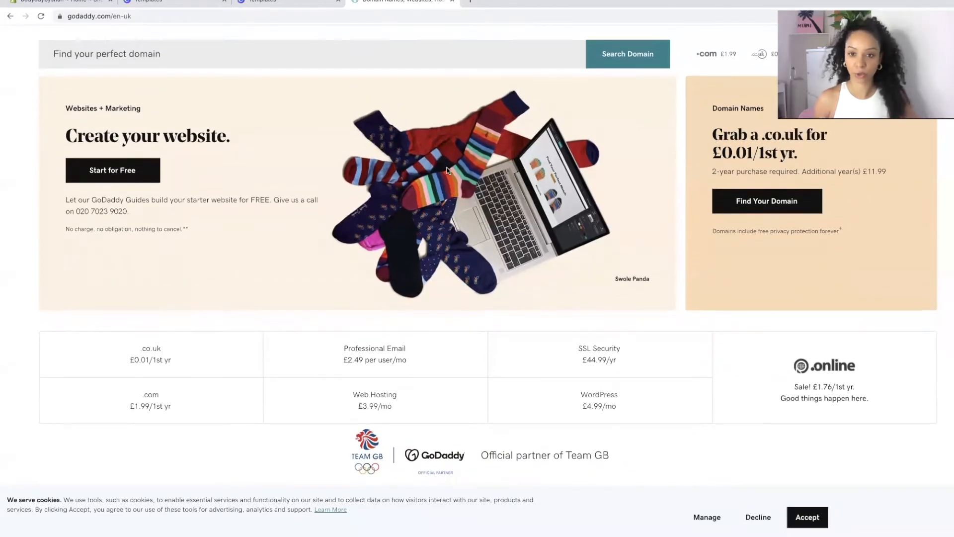
{"action": "scroll", "coordinate": [446, 168], "scroll_direction": "up", "scroll_amount": 1}
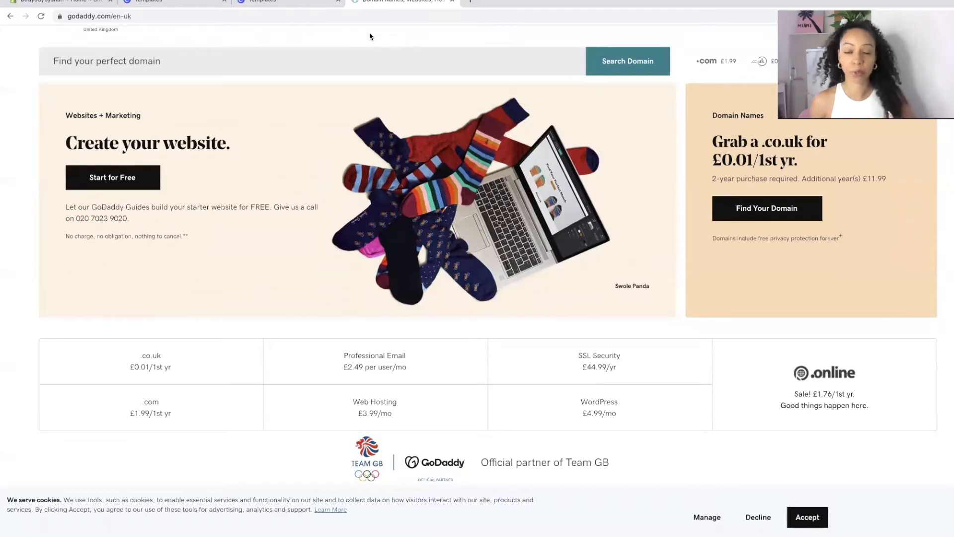
{"action": "scroll", "coordinate": [462, 53], "scroll_direction": "down", "scroll_amount": 1}
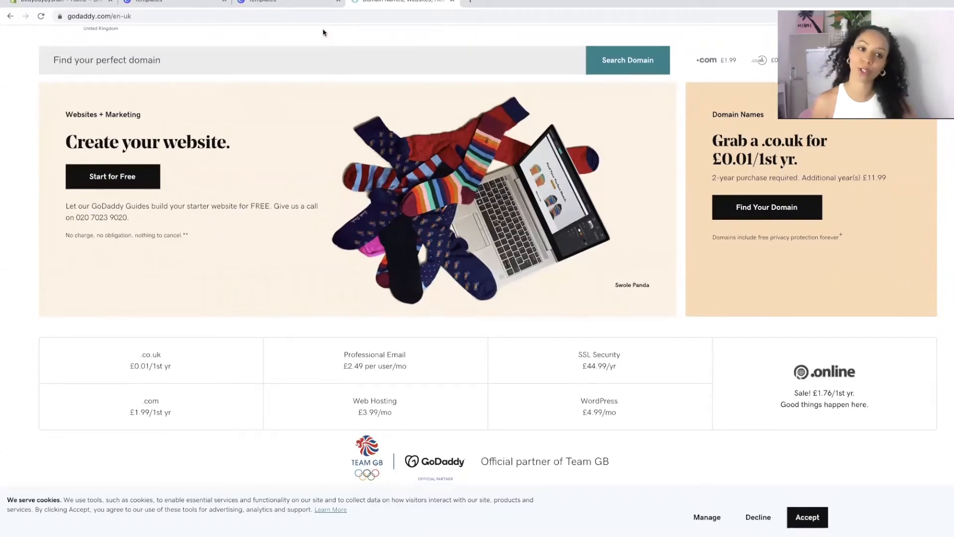
Switch to Canva and open the "Beige Minimalist Personal Logo of a Beauty Woman" template for customising.
{"action": "left_click", "coordinate": [164, 3]}
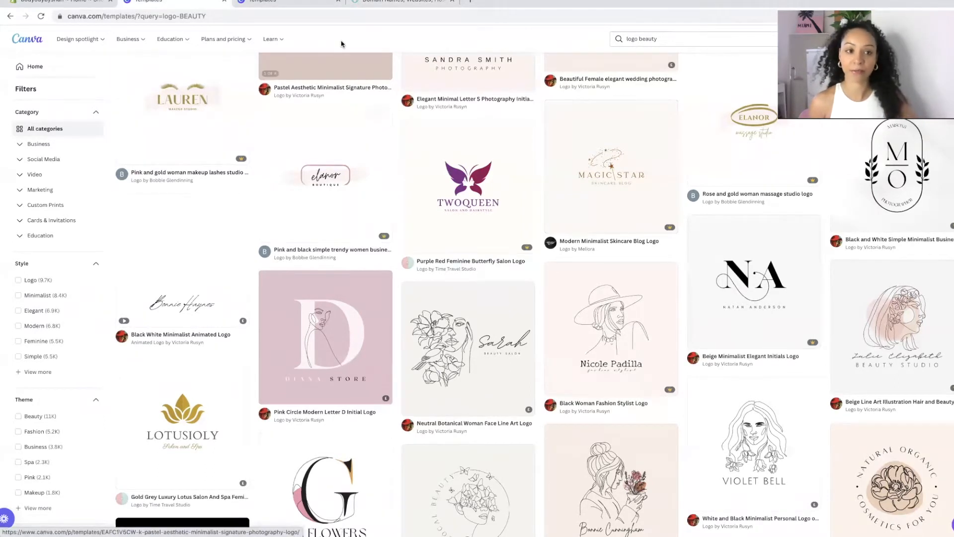
{"action": "left_click", "coordinate": [277, 3]}
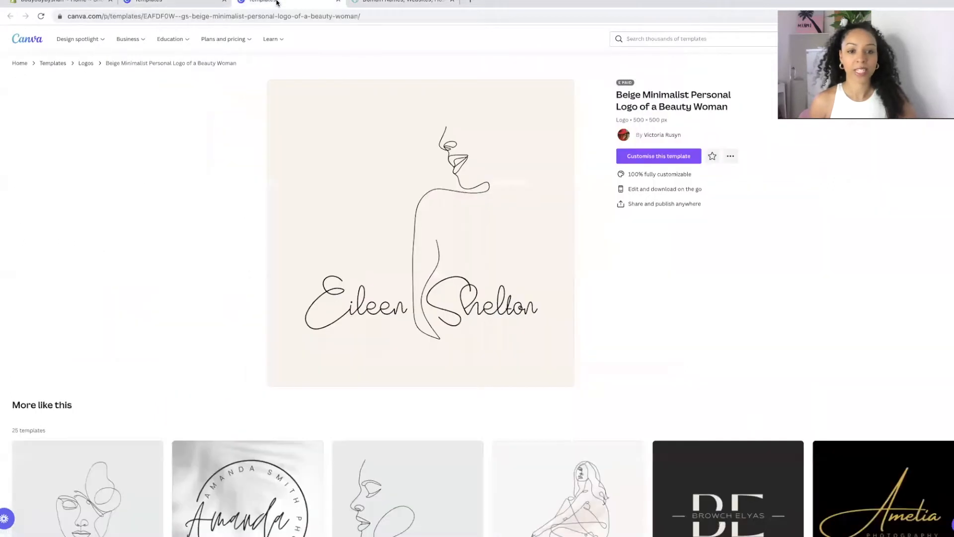
{"action": "left_click", "coordinate": [644, 157]}
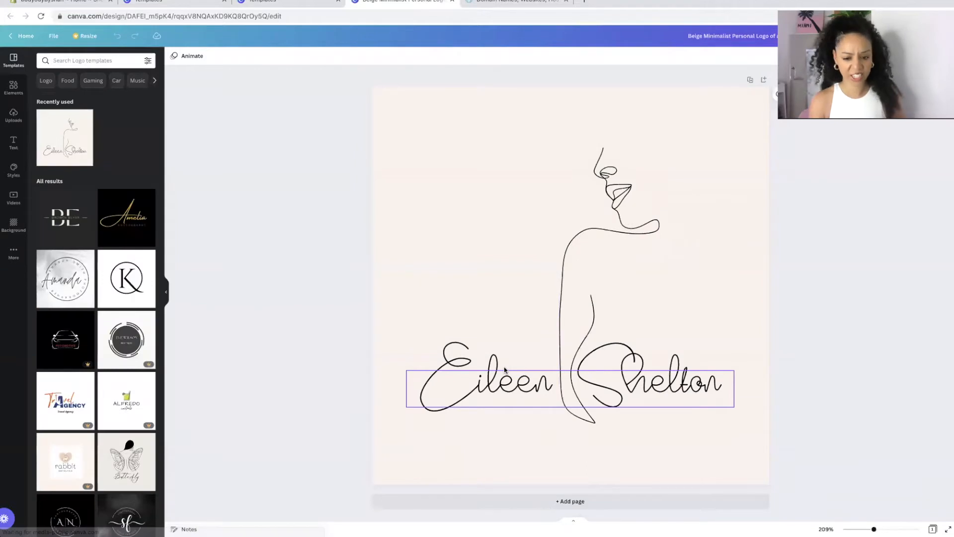
Replace the sample name in the logo with the text "BodyOdy".
{"action": "double_click", "coordinate": [502, 387]}
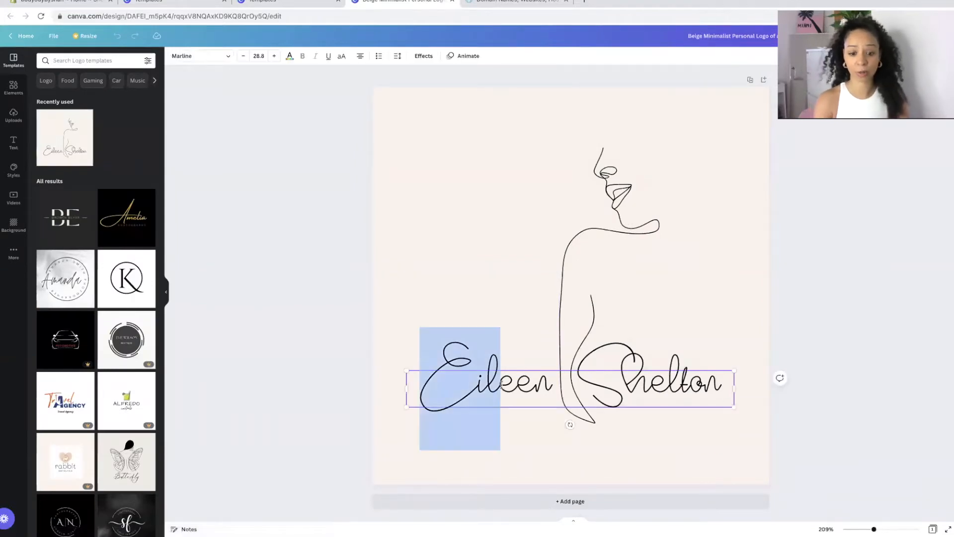
{"action": "type", "text": "Body"}
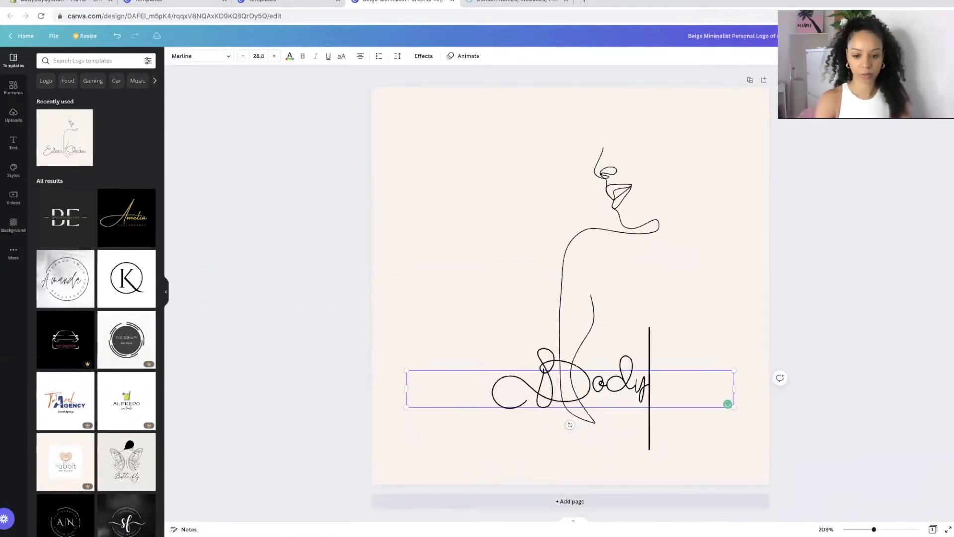
{"action": "type", "text": "Ody"}
{"action": "key", "text": "Escape"}
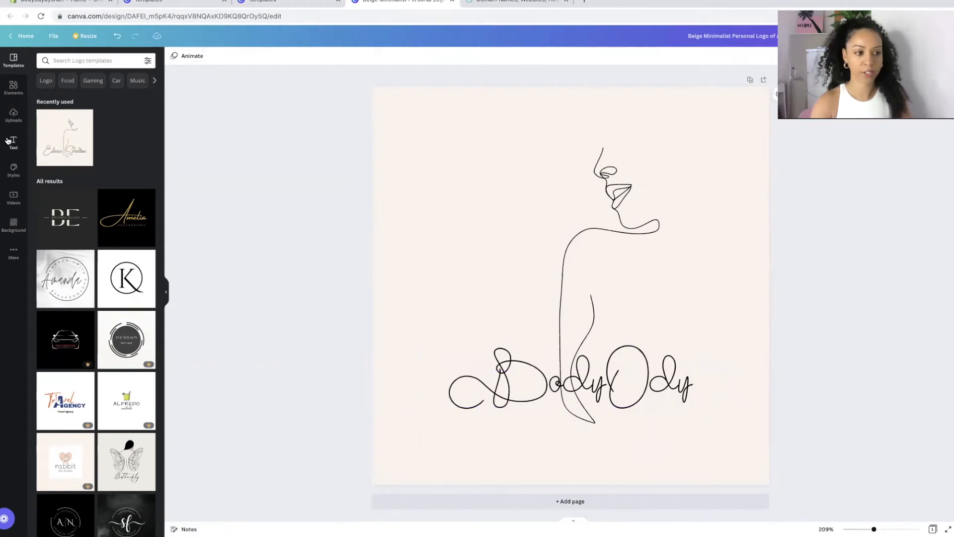
Add a subheading reading "By", the owner's first name and "xo", and place it just below the BodyOdy text.
{"action": "left_click", "coordinate": [13, 143]}
{"action": "left_click", "coordinate": [66, 121]}
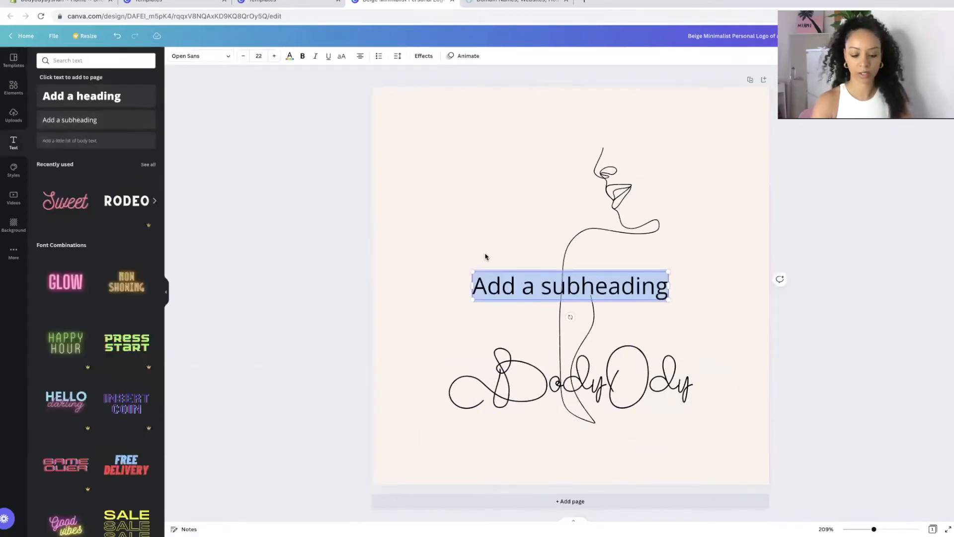
{"action": "type", "text": "By Shan xo"}
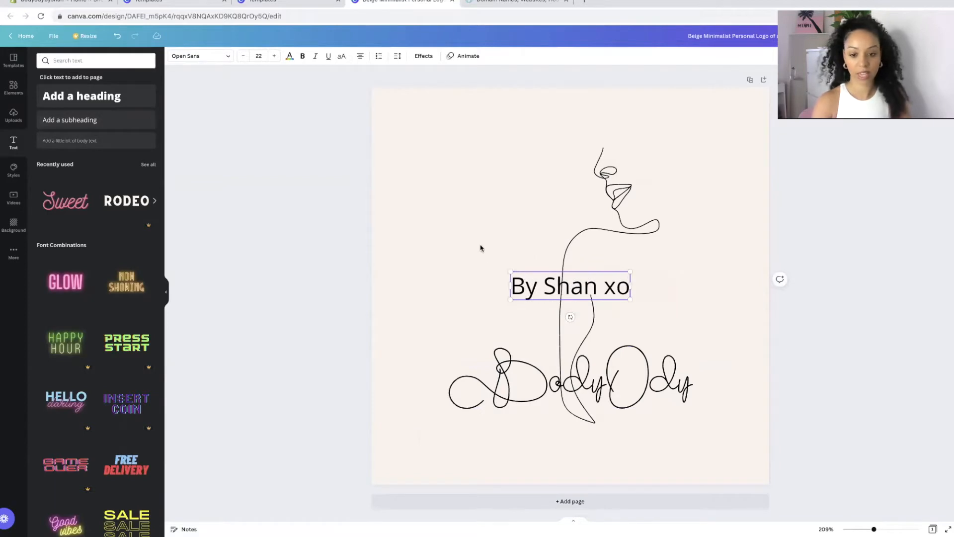
{"action": "left_click_drag", "start_coordinate": [615, 285], "coordinate": [616, 437]}
Enlarge the BodyOdy text and shift the line-art figure slightly down the logo.
{"action": "left_click", "coordinate": [594, 390]}
{"action": "left_click_drag", "start_coordinate": [406, 370], "coordinate": [322, 343]}
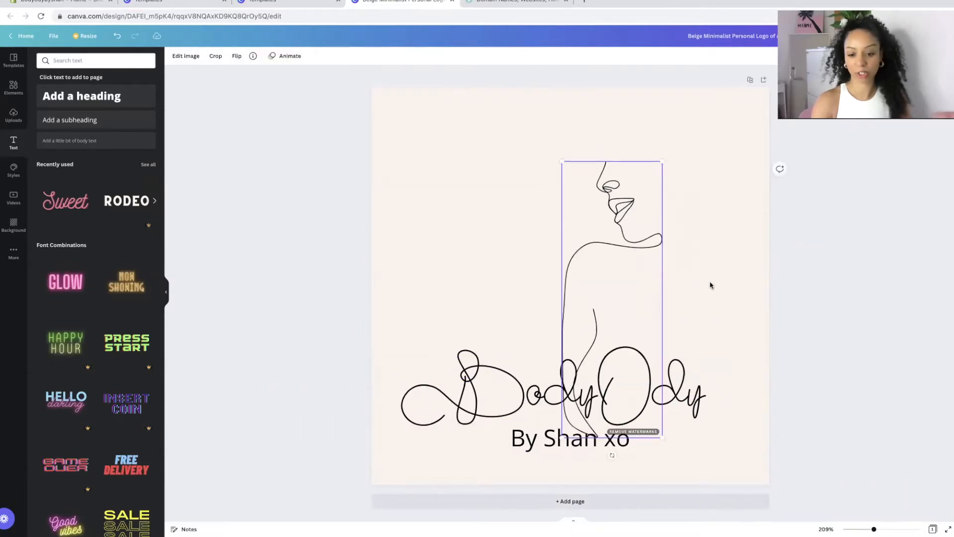
{"action": "left_click", "coordinate": [710, 285]}
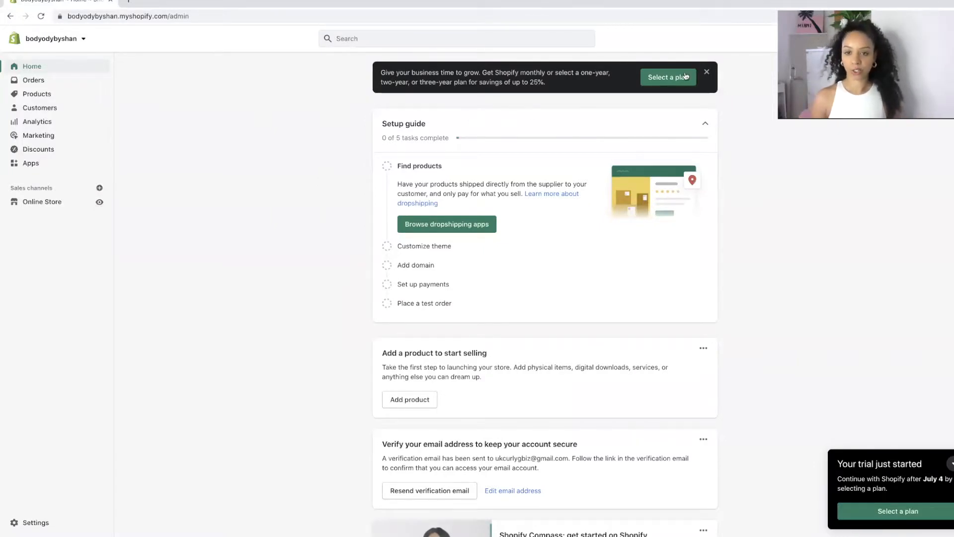
Dismiss the plan offer banner on the Shopify home page and look through the setup guide and suggestion cards.
{"action": "left_click", "coordinate": [706, 74]}
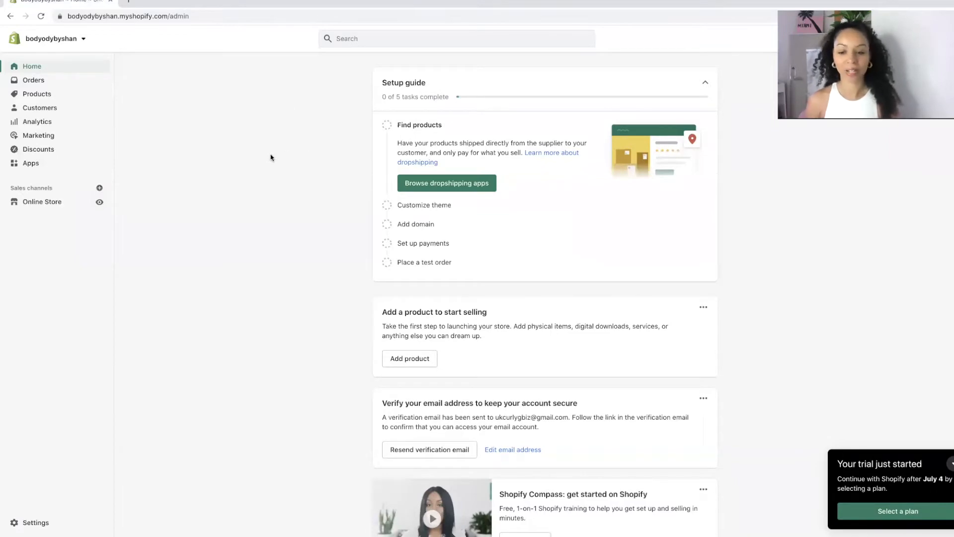
{"action": "scroll", "coordinate": [272, 157], "scroll_direction": "down", "scroll_amount": 1}
{"action": "scroll", "coordinate": [272, 158], "scroll_direction": "down", "scroll_amount": 5}
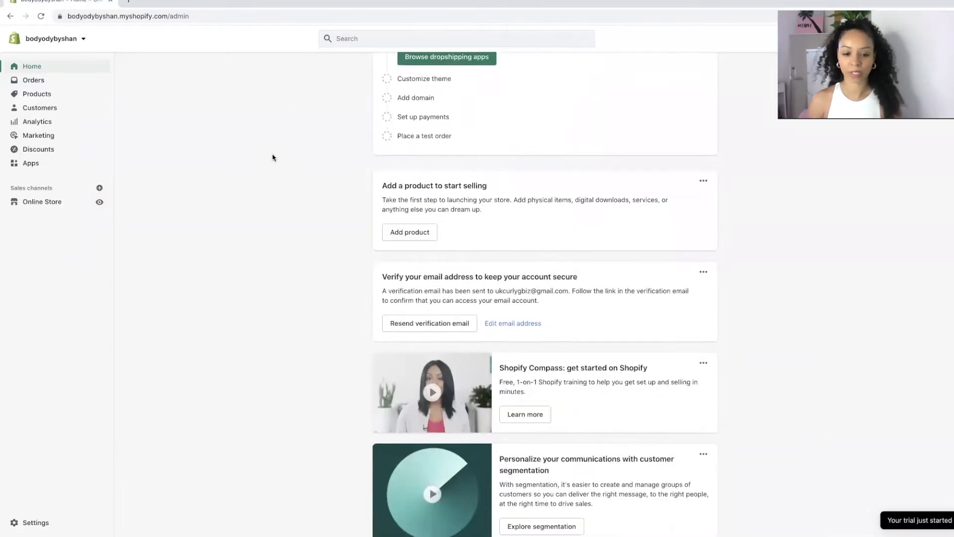
{"action": "scroll", "coordinate": [272, 157], "scroll_direction": "down", "scroll_amount": 3}
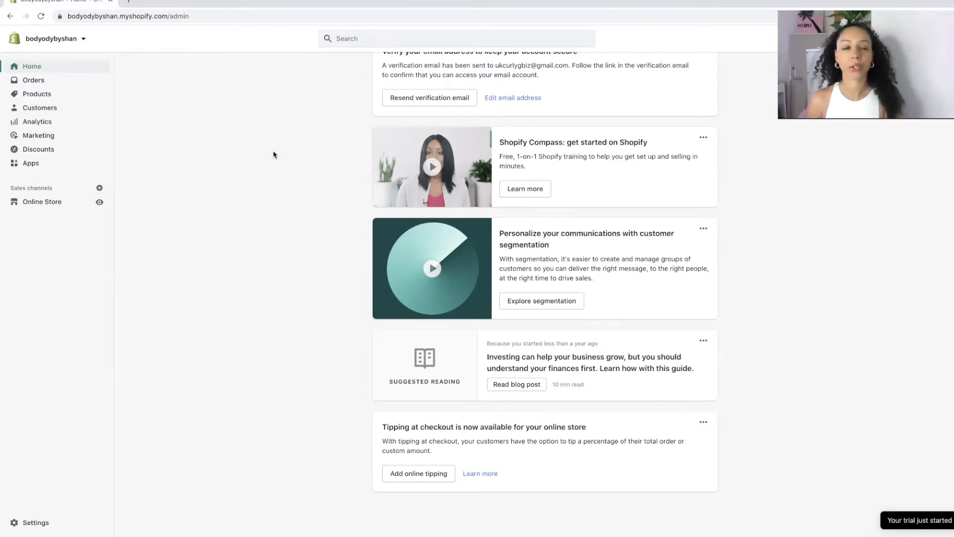
{"action": "scroll", "coordinate": [274, 154], "scroll_direction": "up", "scroll_amount": 3}
{"action": "scroll", "coordinate": [268, 151], "scroll_direction": "up", "scroll_amount": 4}
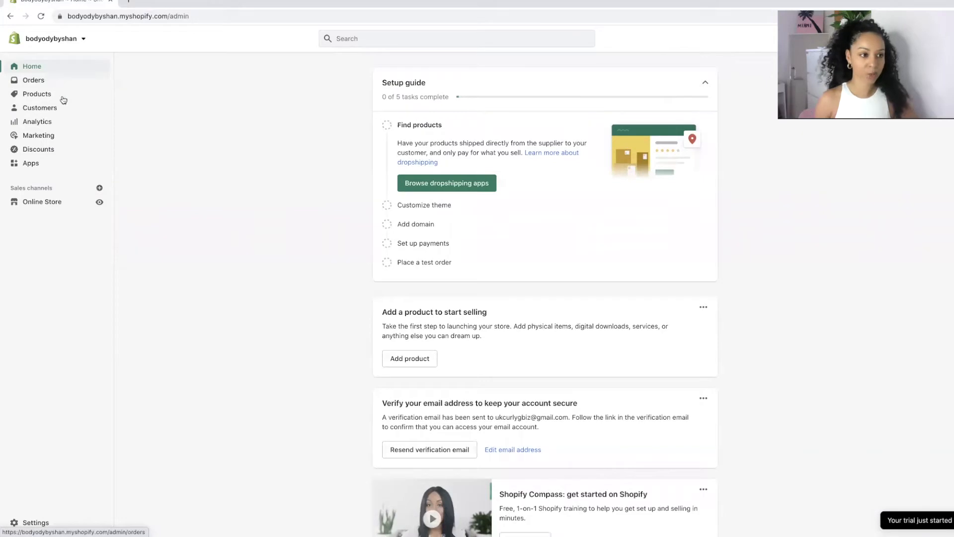
Open the online store's themes page and look over the Dawn theme's actions and the theme library.
{"action": "left_click", "coordinate": [58, 201]}
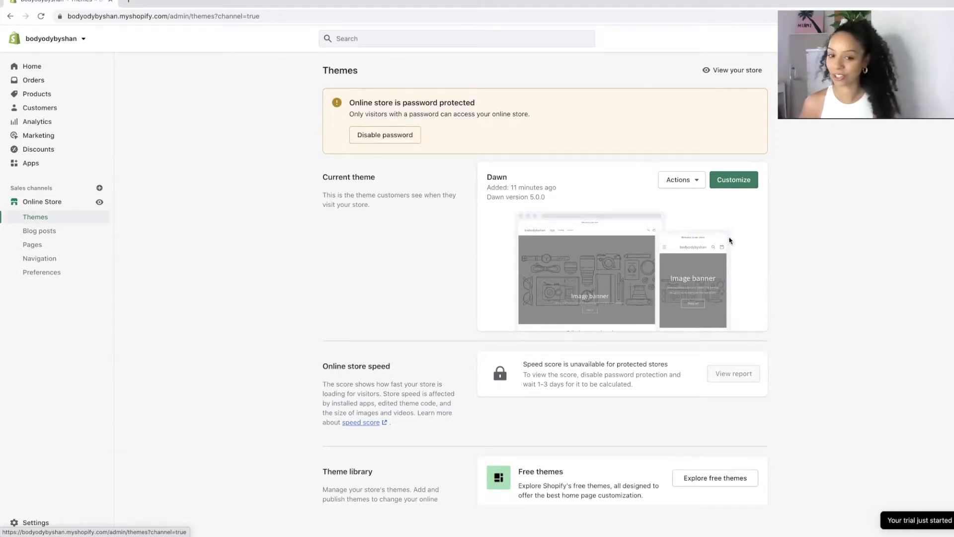
{"action": "left_click", "coordinate": [698, 182]}
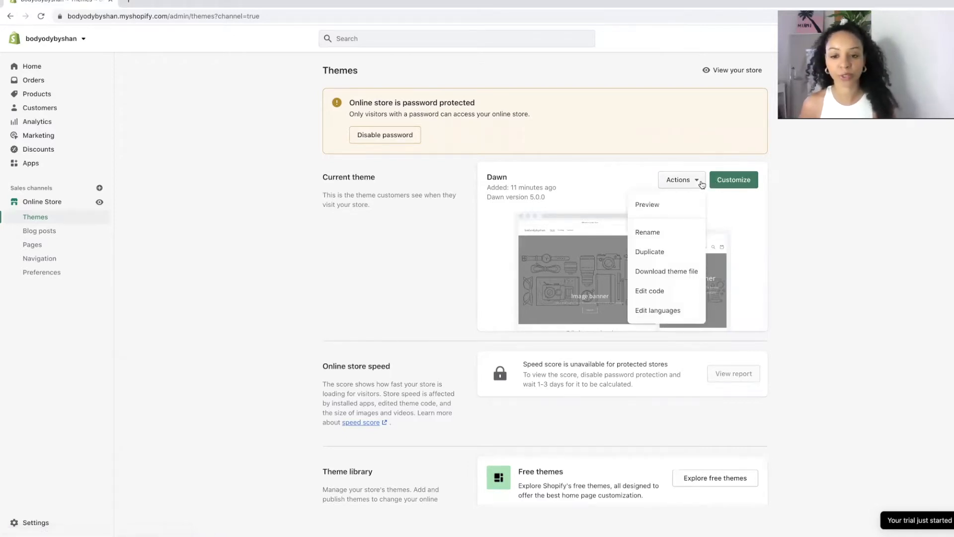
{"action": "left_click", "coordinate": [622, 156]}
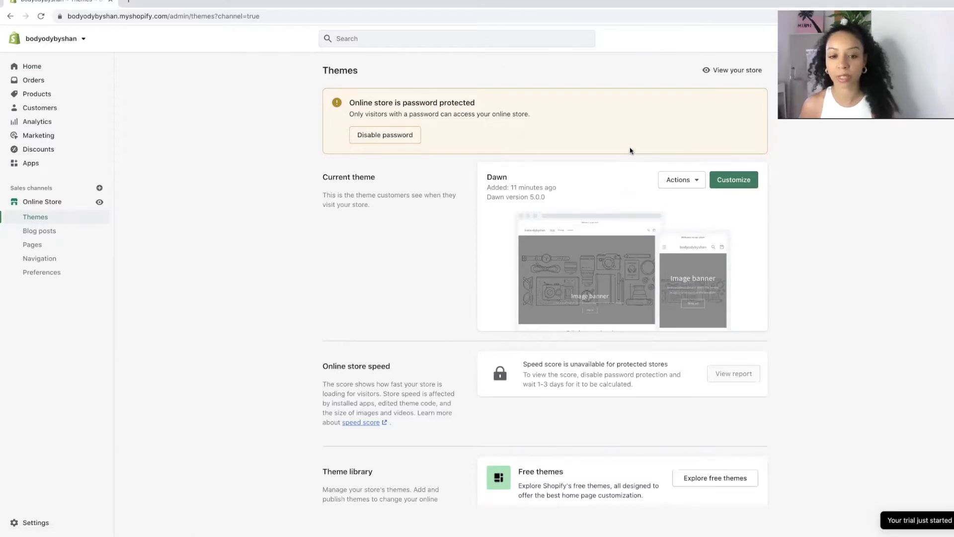
{"action": "scroll", "coordinate": [631, 151], "scroll_direction": "down", "scroll_amount": 3}
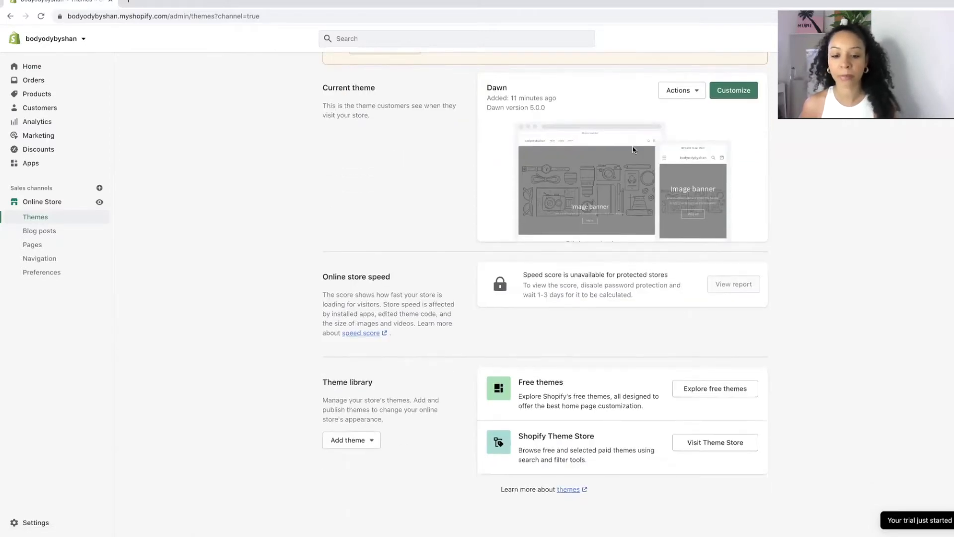
{"action": "scroll", "coordinate": [666, 426], "scroll_direction": "up", "scroll_amount": 1}
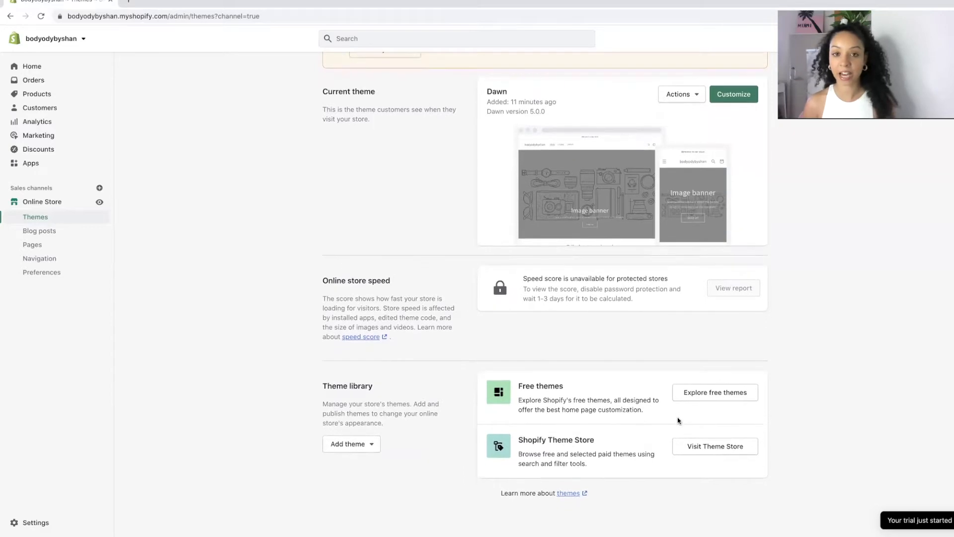
Browse the free themes offered for the store, then close the list.
{"action": "left_click", "coordinate": [699, 393]}
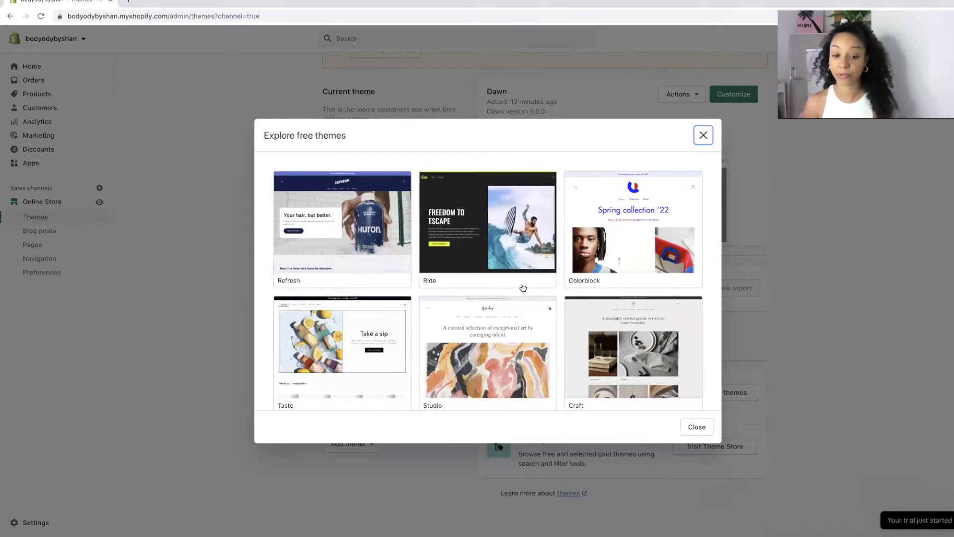
{"action": "scroll", "coordinate": [559, 301], "scroll_direction": "down", "scroll_amount": 1}
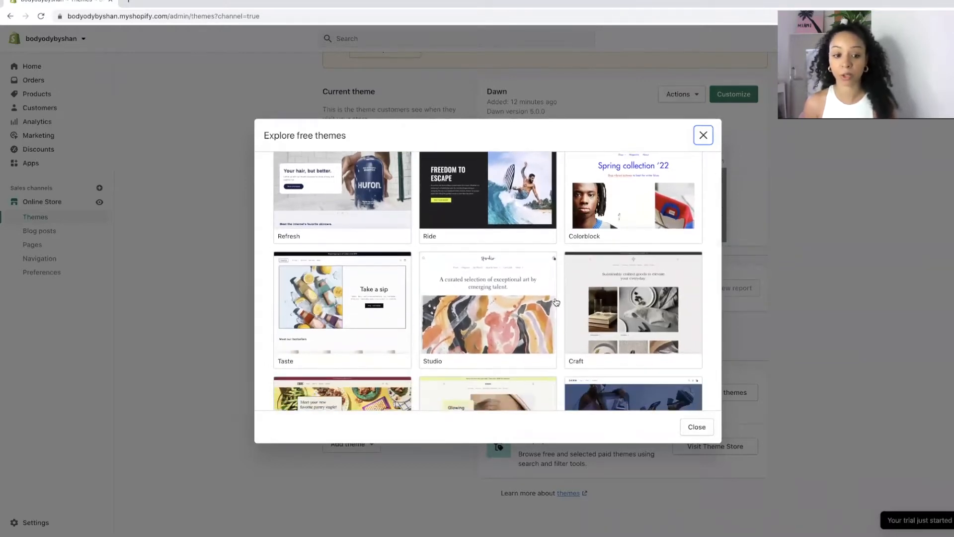
{"action": "scroll", "coordinate": [558, 301], "scroll_direction": "down", "scroll_amount": 2}
{"action": "scroll", "coordinate": [557, 301], "scroll_direction": "down", "scroll_amount": 1}
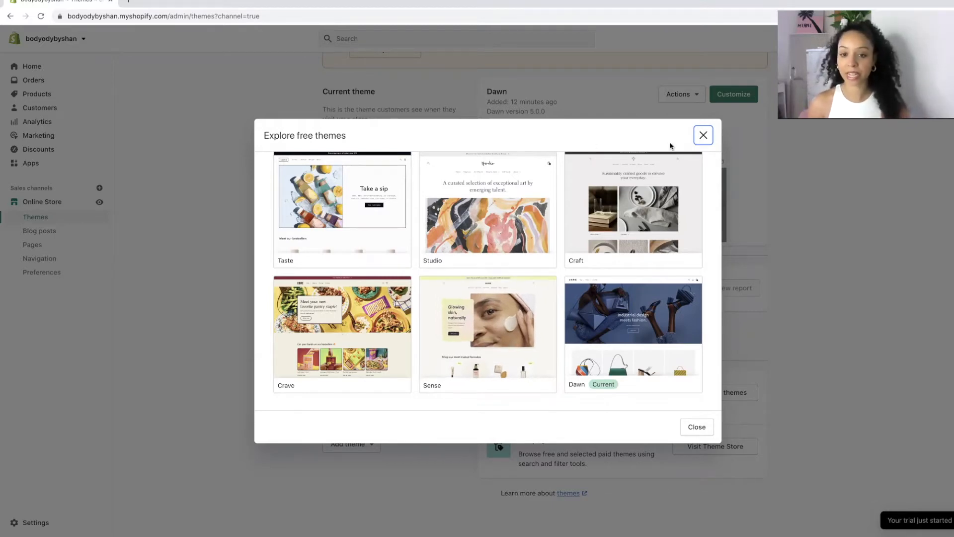
{"action": "left_click", "coordinate": [704, 135]}
Visit the Shopify Theme Store, accept its cookie notice, browse the theme collections and prices, and close the site.
{"action": "left_click", "coordinate": [711, 447]}
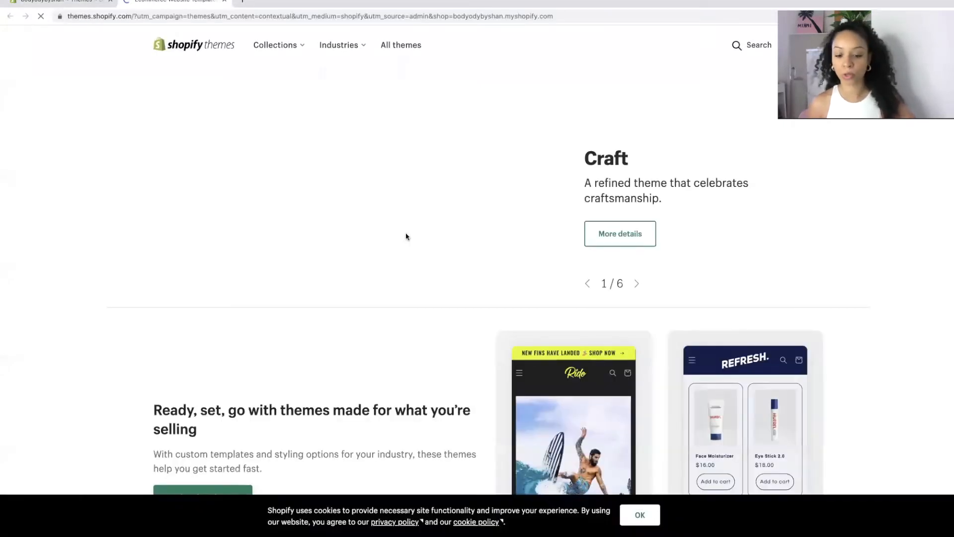
{"action": "left_click", "coordinate": [639, 514]}
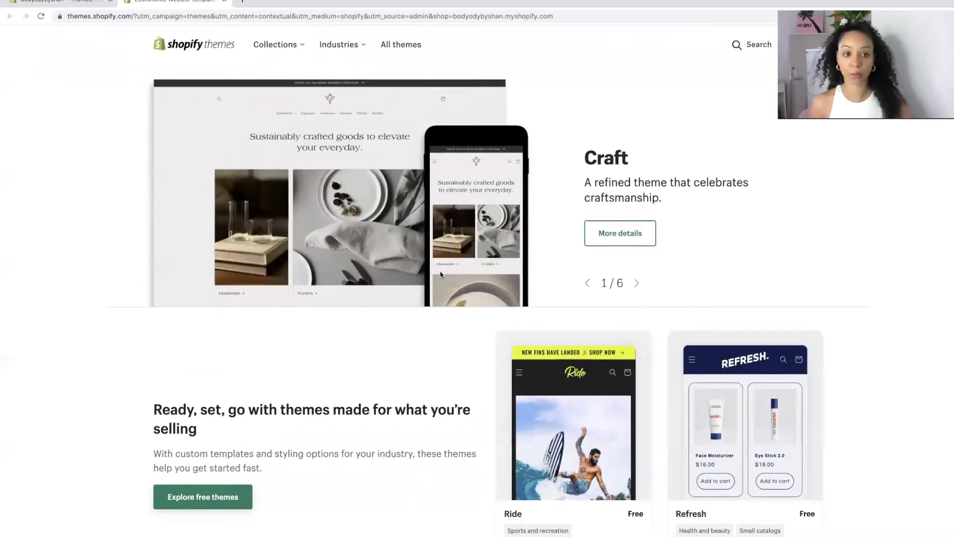
{"action": "scroll", "coordinate": [440, 275], "scroll_direction": "down", "scroll_amount": 15}
{"action": "scroll", "coordinate": [88, 298], "scroll_direction": "down", "scroll_amount": 3}
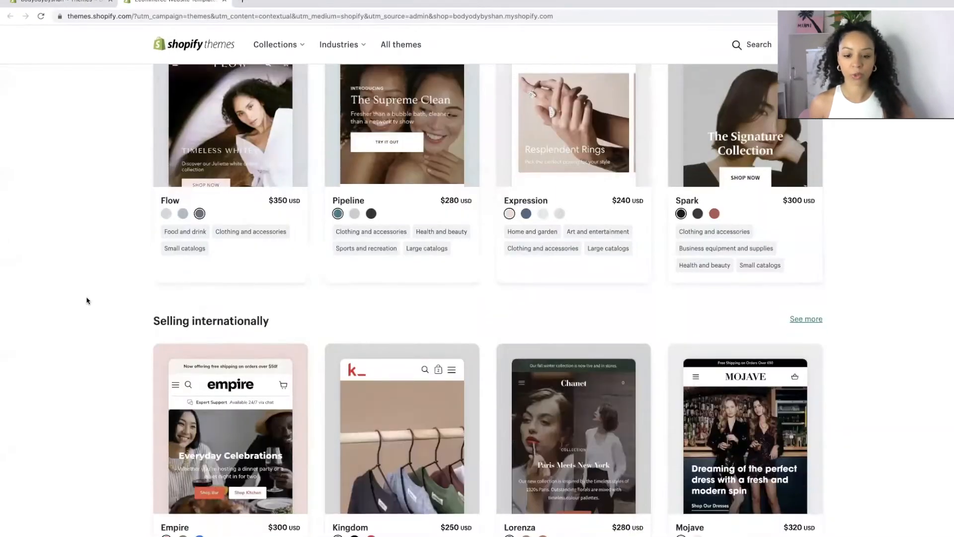
{"action": "scroll", "coordinate": [87, 300], "scroll_direction": "down", "scroll_amount": 5}
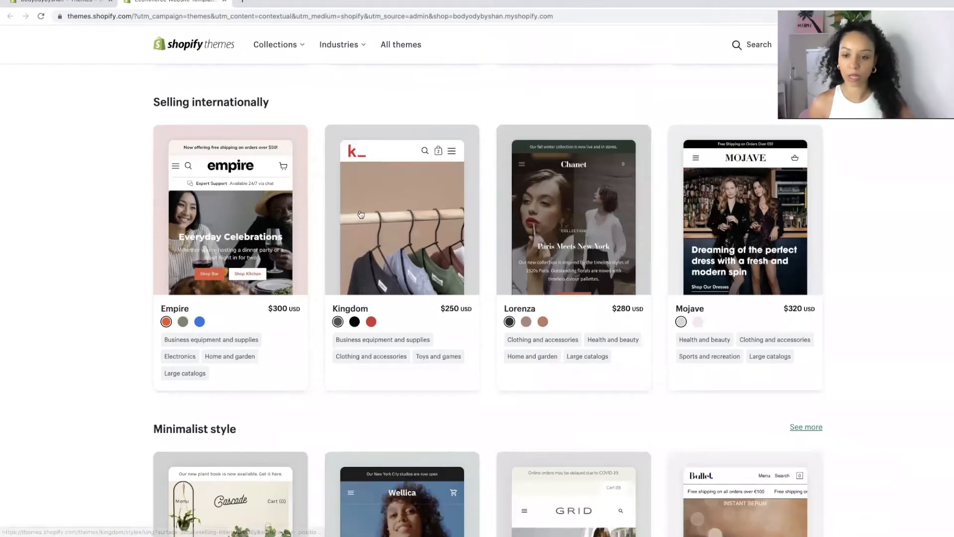
{"action": "scroll", "coordinate": [354, 214], "scroll_direction": "down", "scroll_amount": 6}
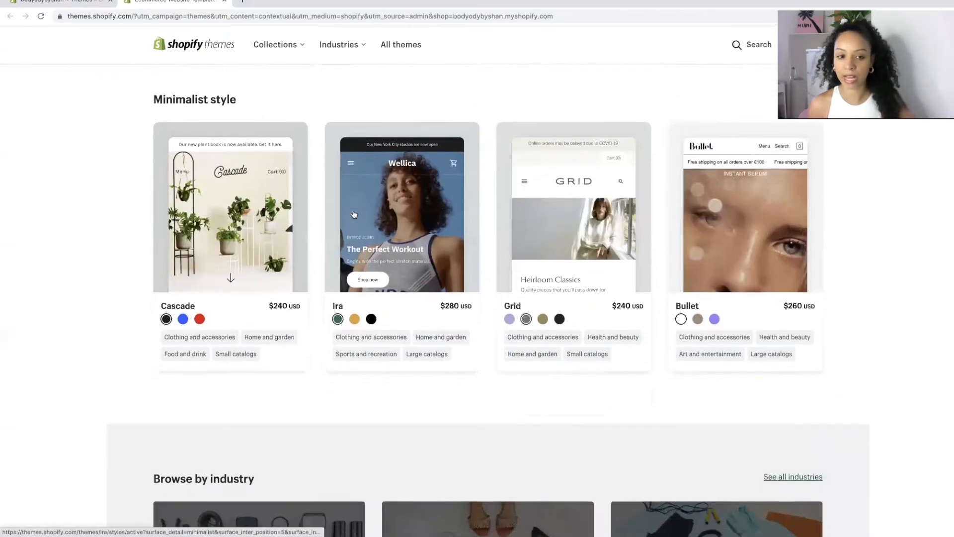
{"action": "scroll", "coordinate": [354, 214], "scroll_direction": "down", "scroll_amount": 5}
{"action": "scroll", "coordinate": [352, 213], "scroll_direction": "up", "scroll_amount": 20}
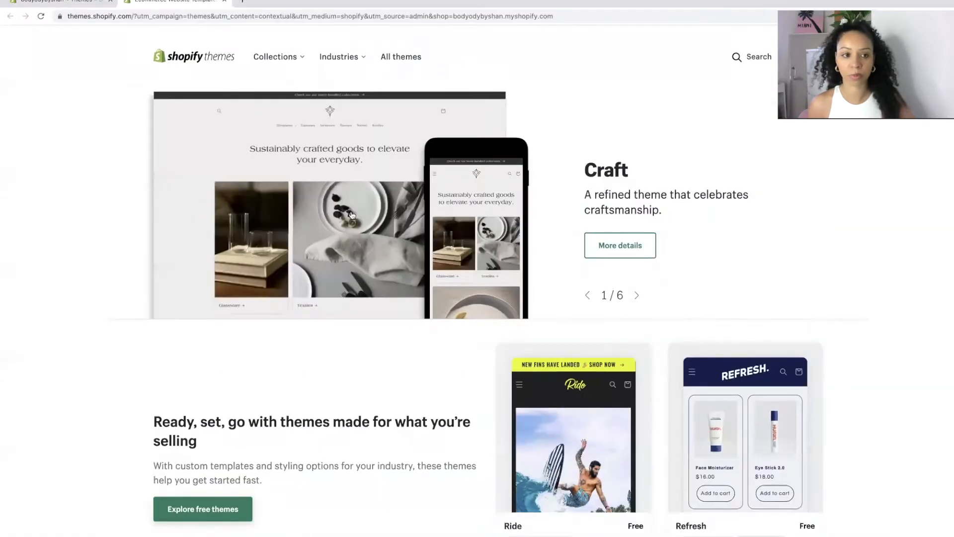
{"action": "key", "text": "ctrl+w"}
Add the free Sense theme to the store's theme library.
{"action": "left_click", "coordinate": [694, 413]}
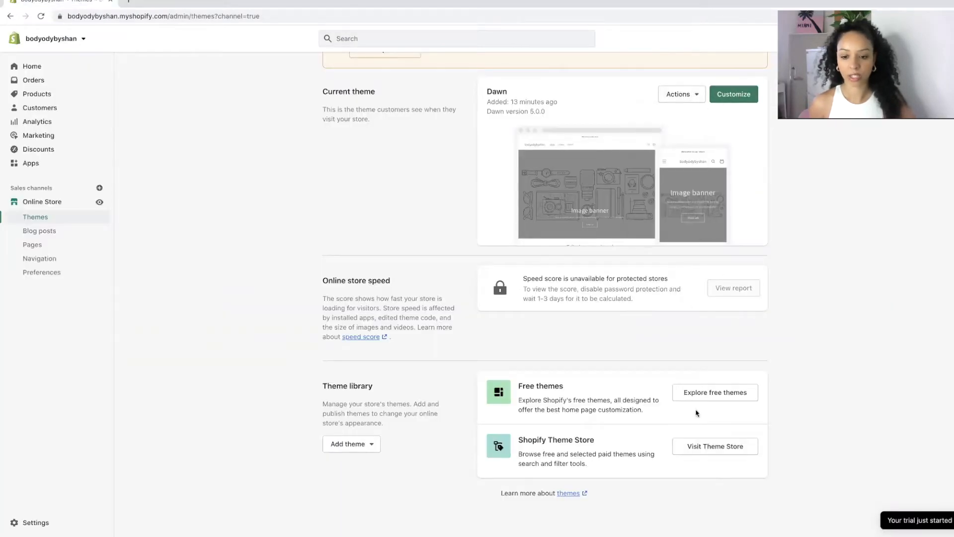
{"action": "left_click", "coordinate": [715, 392]}
{"action": "scroll", "coordinate": [351, 266], "scroll_direction": "down", "scroll_amount": 3}
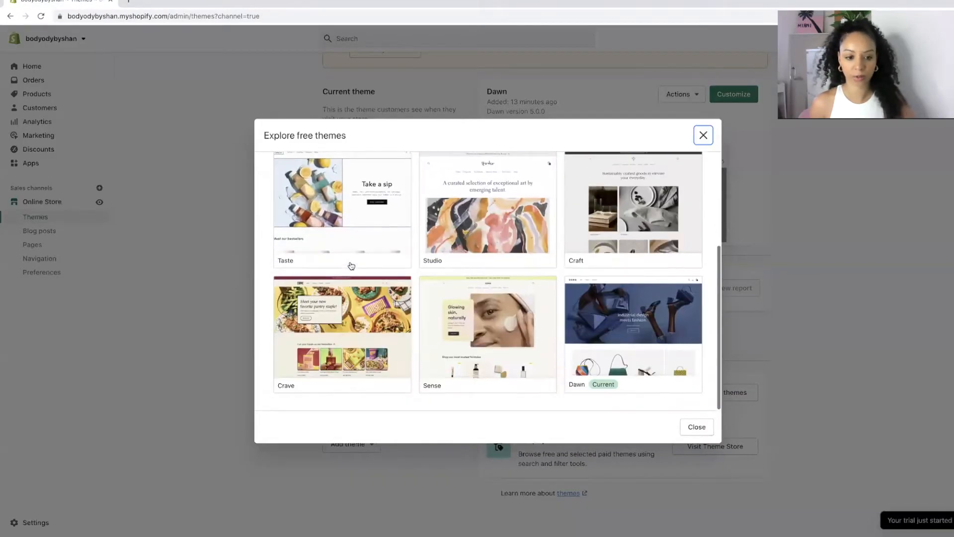
{"action": "left_click", "coordinate": [480, 310]}
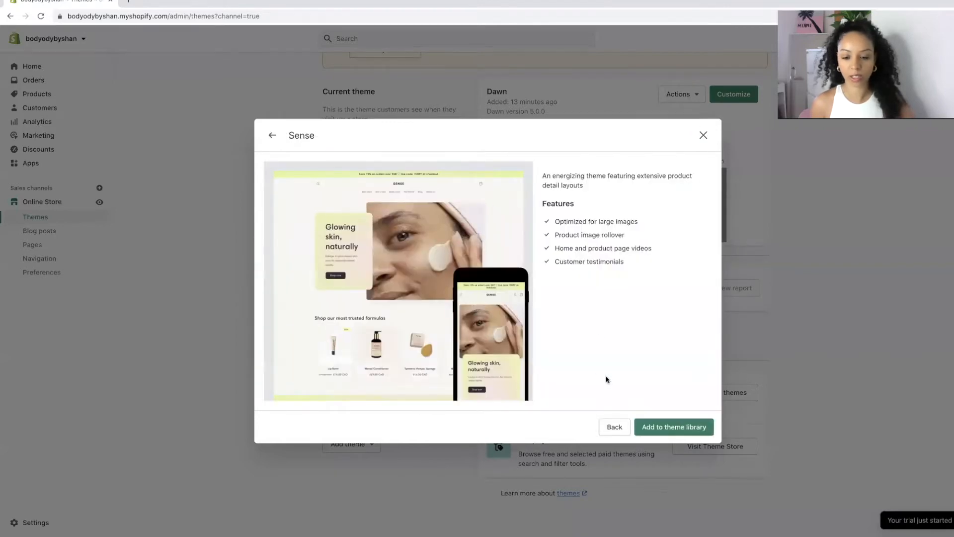
{"action": "left_click", "coordinate": [693, 425]}
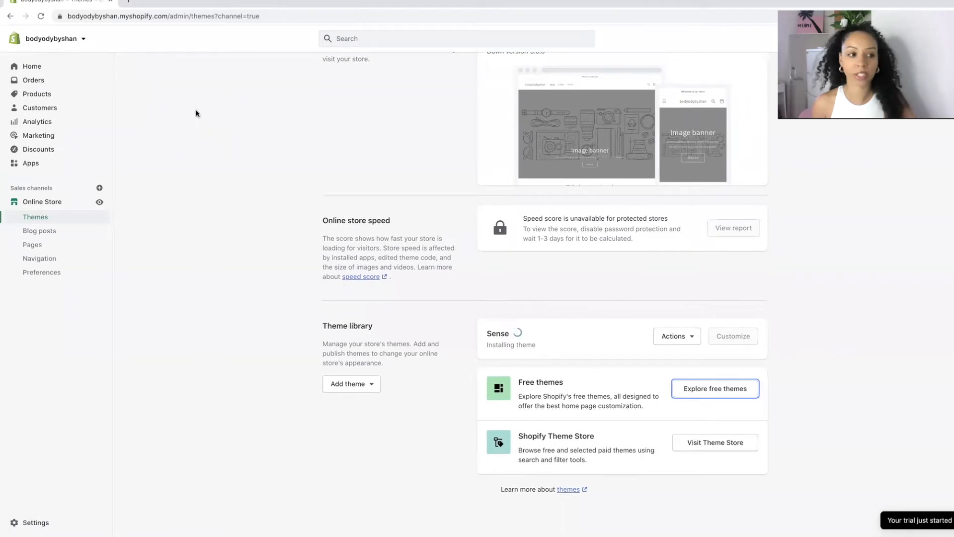
Start a new product and title it "Mango Whipped Body Butter".
{"action": "left_click", "coordinate": [50, 95]}
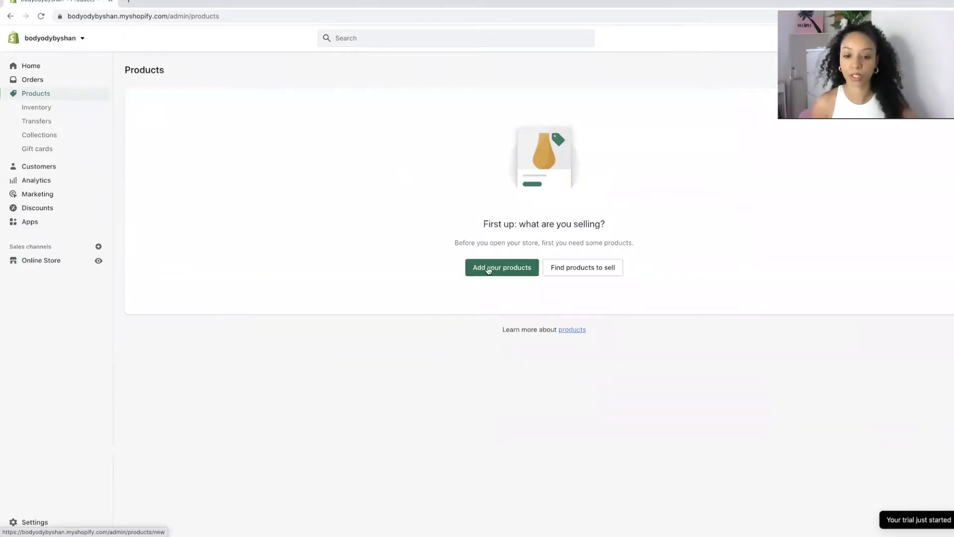
{"action": "left_click", "coordinate": [489, 270]}
{"action": "left_click", "coordinate": [527, 118]}
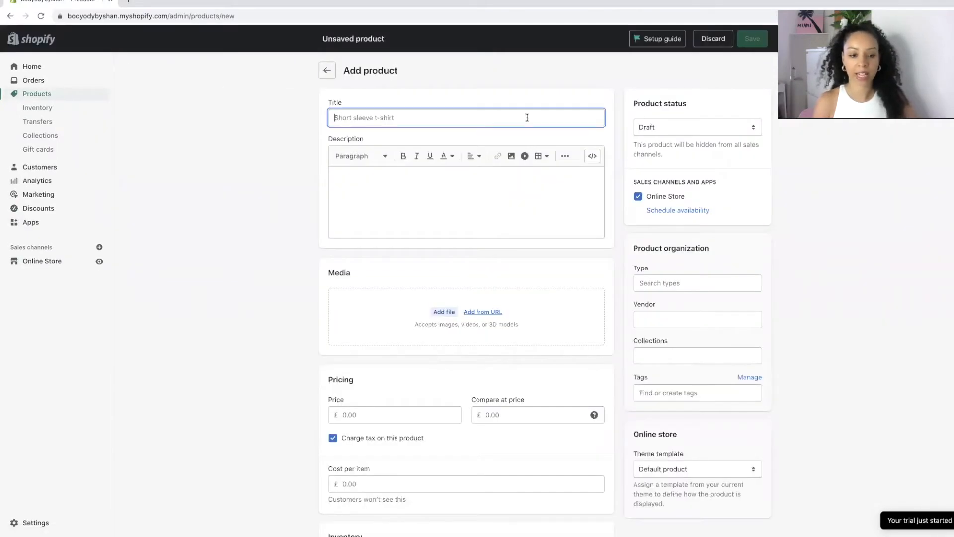
{"action": "type", "text": "Man"}
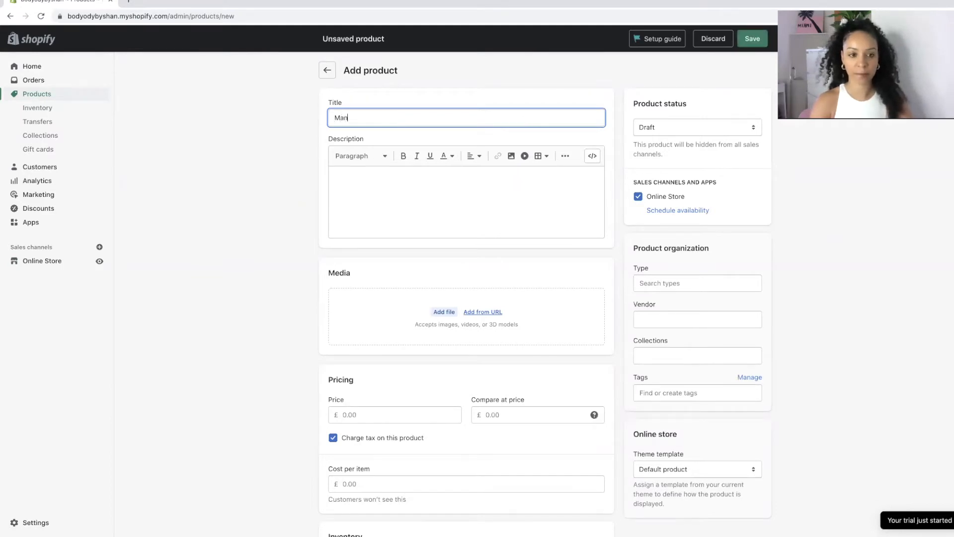
{"action": "type", "text": "go Whipped B"}
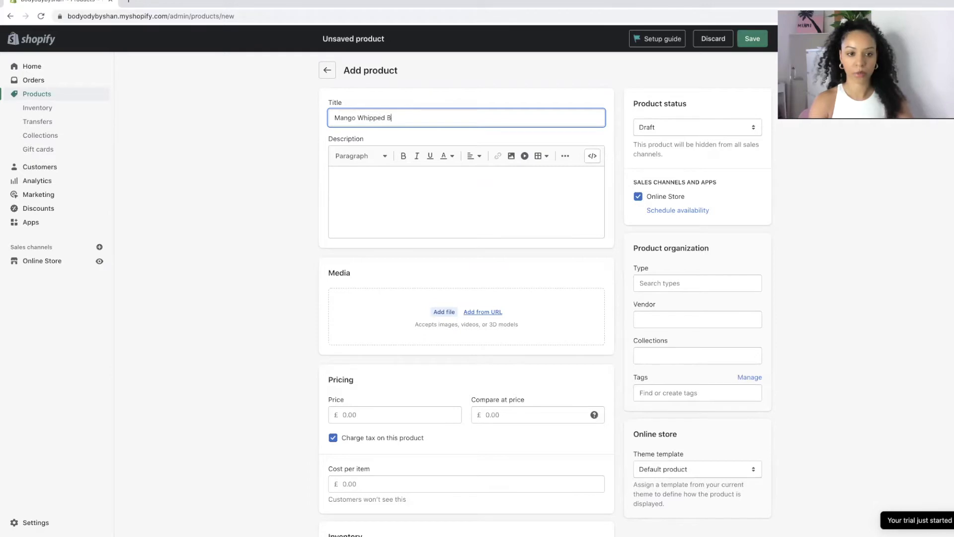
{"action": "type", "text": "os"}
{"action": "key", "text": "BackSpace"}
{"action": "type", "text": "d"}
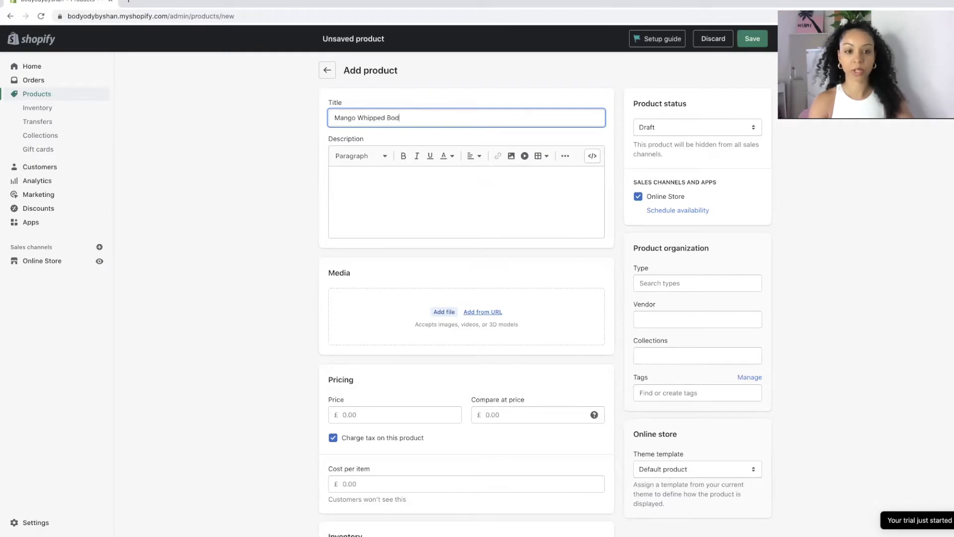
{"action": "type", "text": "y Butter"}
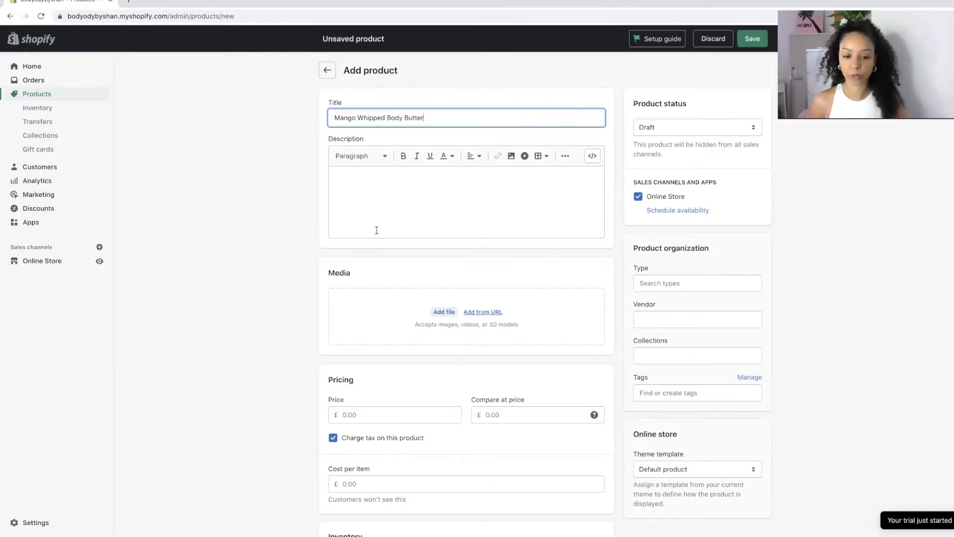
Look over the product form and begin the description with the line "Mango Whipped Body Butter Delight".
{"action": "scroll", "coordinate": [377, 230], "scroll_direction": "down", "scroll_amount": 4}
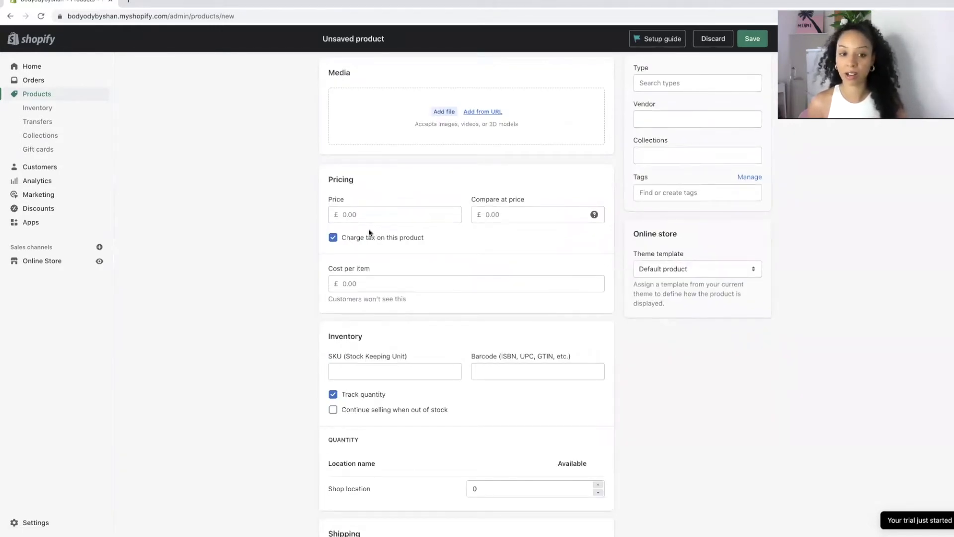
{"action": "scroll", "coordinate": [369, 232], "scroll_direction": "down", "scroll_amount": 9}
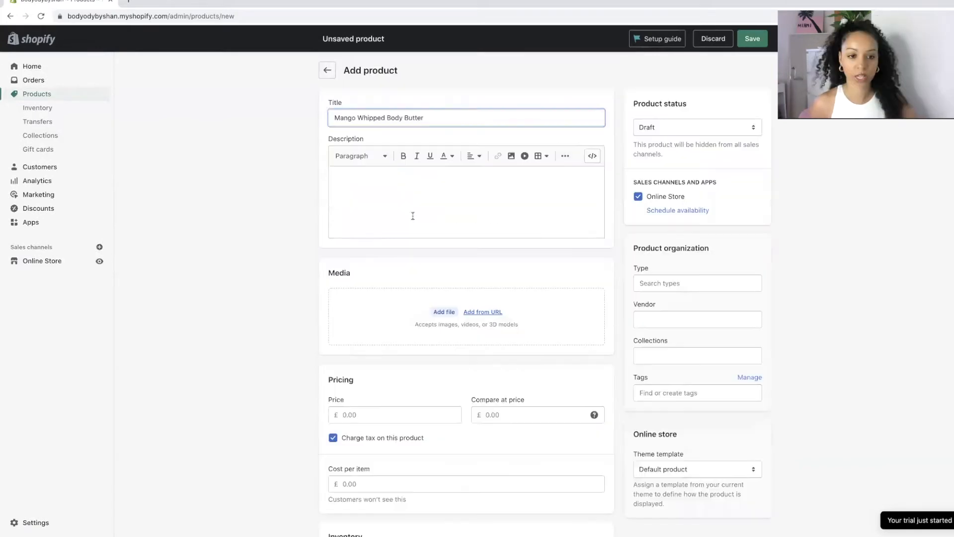
{"action": "left_click", "coordinate": [413, 215]}
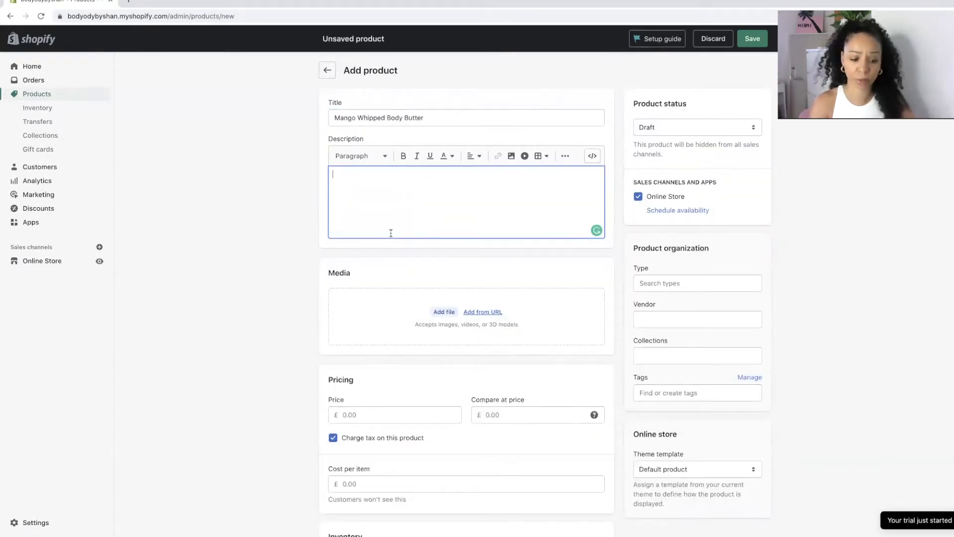
{"action": "type", "text": "Mango"}
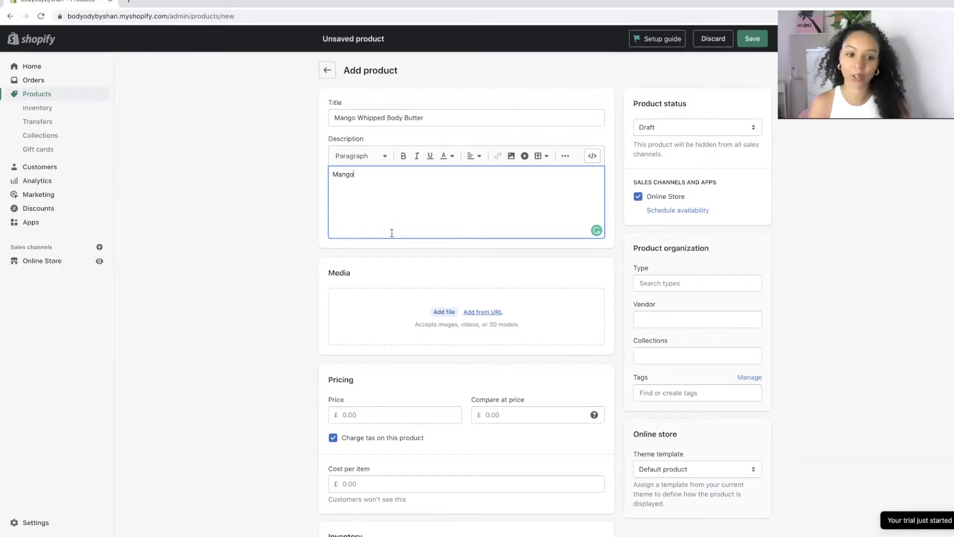
{"action": "type", "text": " Whipped "}
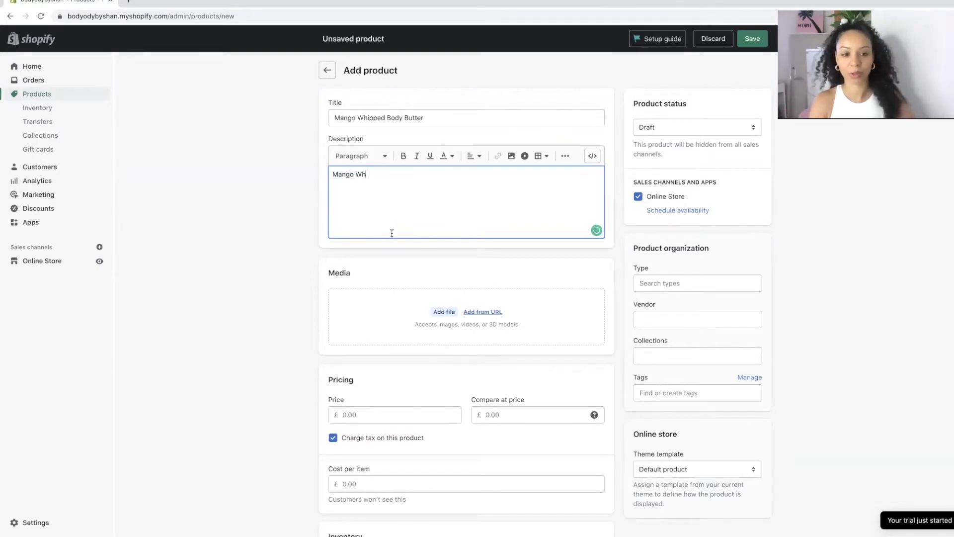
{"action": "type", "text": "Body Butter Delight"}
Add bold "Ingredients" and "Benefits" headings to the description, with a line of placeholder ingredients under the first.
{"action": "key", "text": "Return"}
{"action": "key", "text": "Return"}
{"action": "left_click", "coordinate": [404, 158]}
{"action": "type", "text": "INGRE"}
{"action": "key", "text": "BackSpace"}
{"action": "key", "text": "BackSpace"}
{"action": "key", "text": "BackSpace"}
{"action": "key", "text": "BackSpace"}
{"action": "key", "text": "BackSpace"}
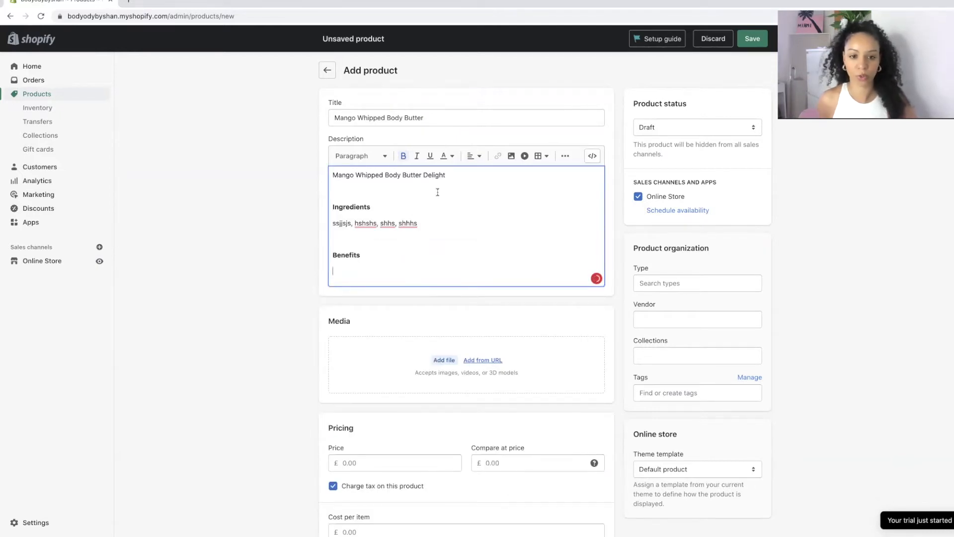
Add a bulleted list of Clean, Vegan and Scented under Benefits, and remove the bold formatting from the bullets.
{"action": "left_click", "coordinate": [475, 155]}
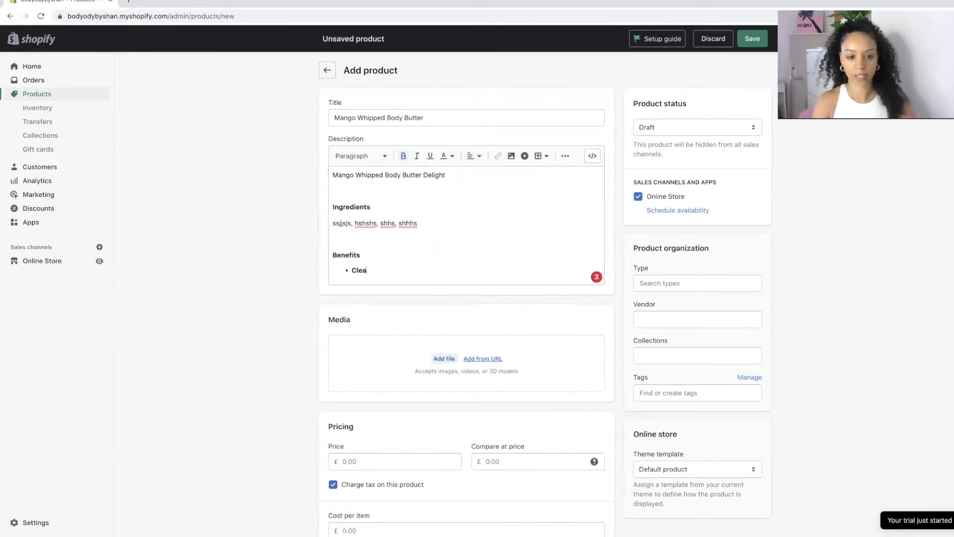
{"action": "type", "text": "n"}
{"action": "key", "text": "Return"}
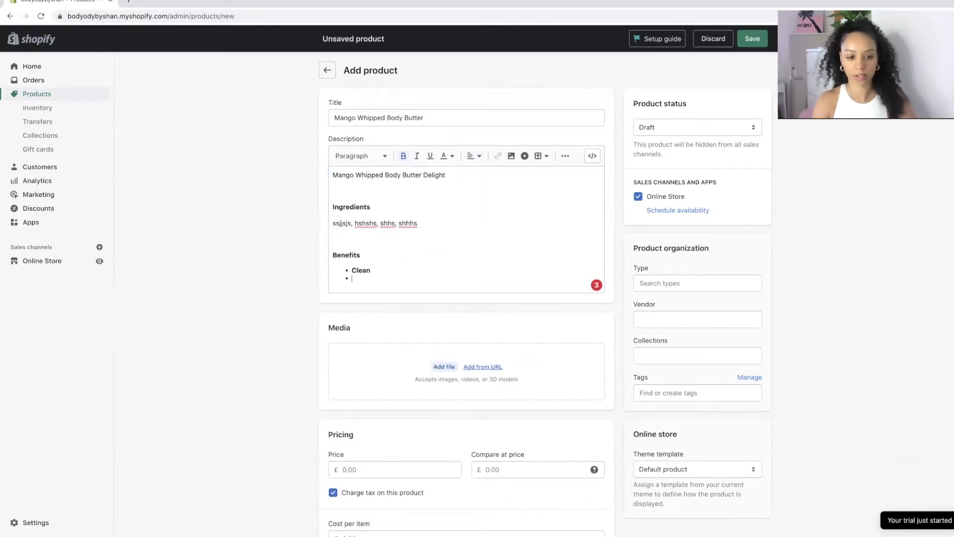
{"action": "type", "text": "Vegan"}
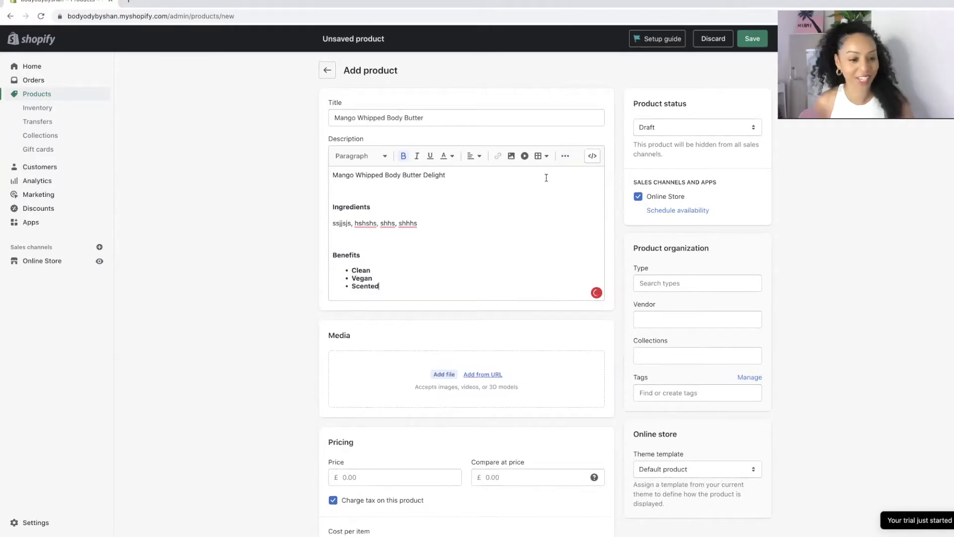
{"action": "left_click_drag", "start_coordinate": [390, 289], "coordinate": [351, 269]}
{"action": "left_click", "coordinate": [403, 156]}
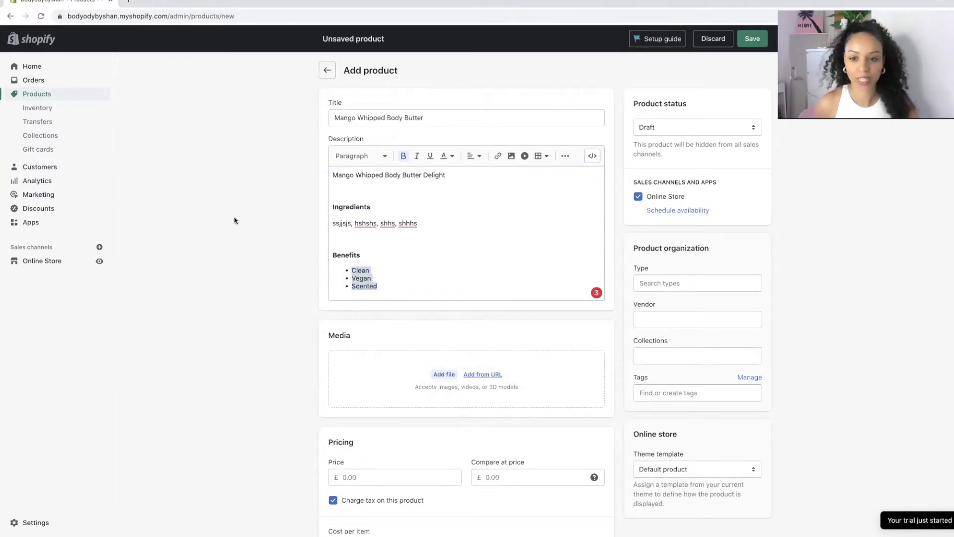
Set the product type to Health & Beauty and the vendor to Body Ody.
{"action": "scroll", "coordinate": [497, 249], "scroll_direction": "down", "scroll_amount": 3}
{"action": "left_click", "coordinate": [696, 134]}
{"action": "left_click", "coordinate": [668, 154]}
{"action": "left_click", "coordinate": [694, 185]}
{"action": "type", "text": "Body Ody"}
Enter Body Butter as the product's collection and add the tags "body butter" and "mango".
{"action": "key", "text": "Tab"}
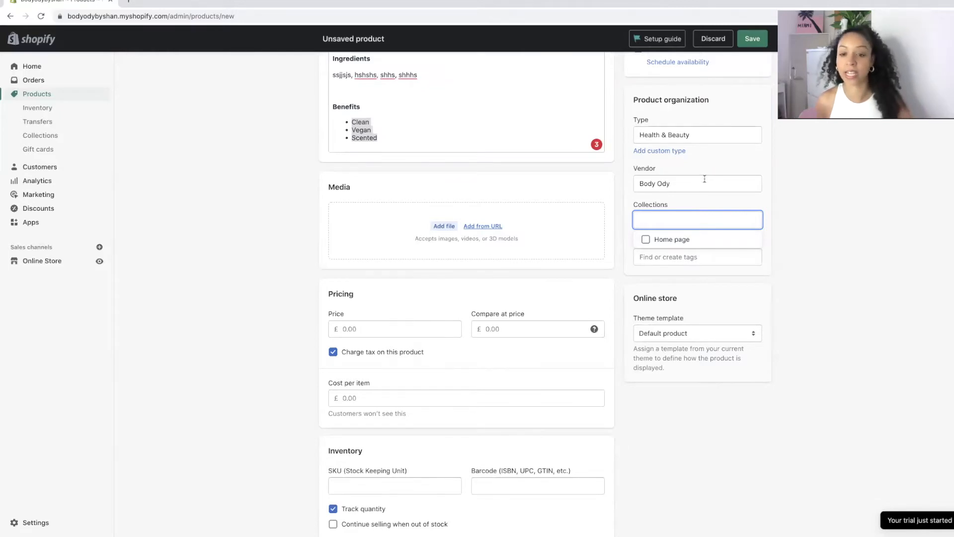
{"action": "type", "text": "Body Butter"}
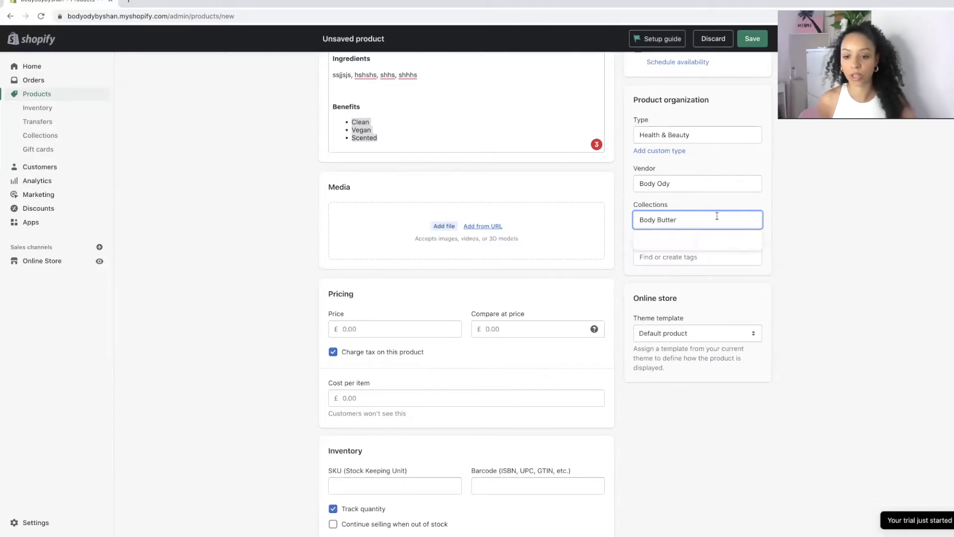
{"action": "left_click", "coordinate": [808, 206]}
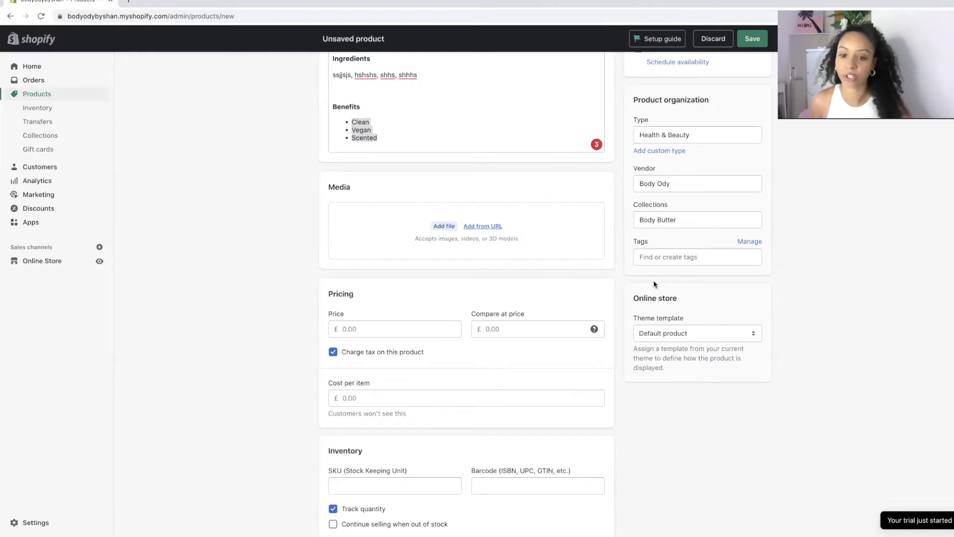
{"action": "left_click", "coordinate": [670, 257]}
{"action": "type", "text": "body b"}
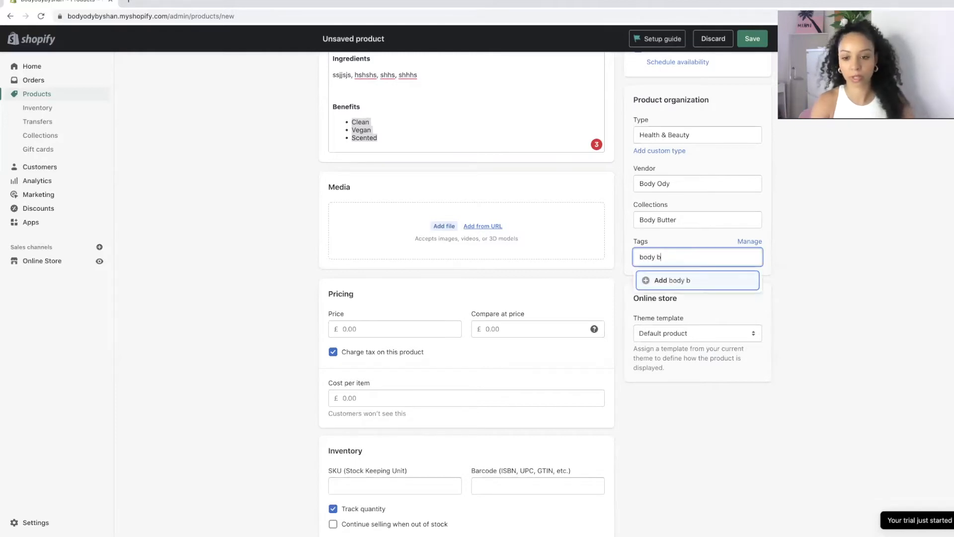
{"action": "type", "text": "utter,ma"}
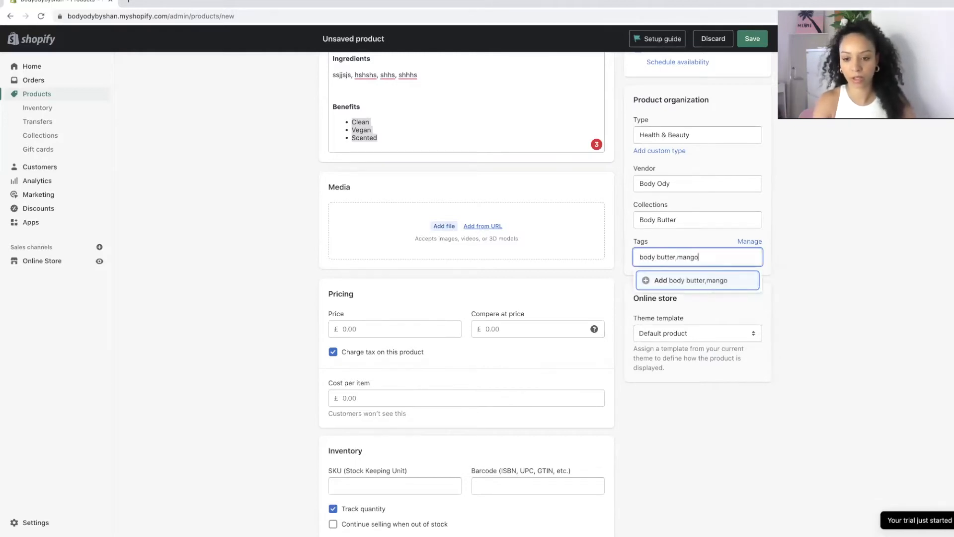
{"action": "type", "text": "ngo"}
{"action": "key", "text": "Return"}
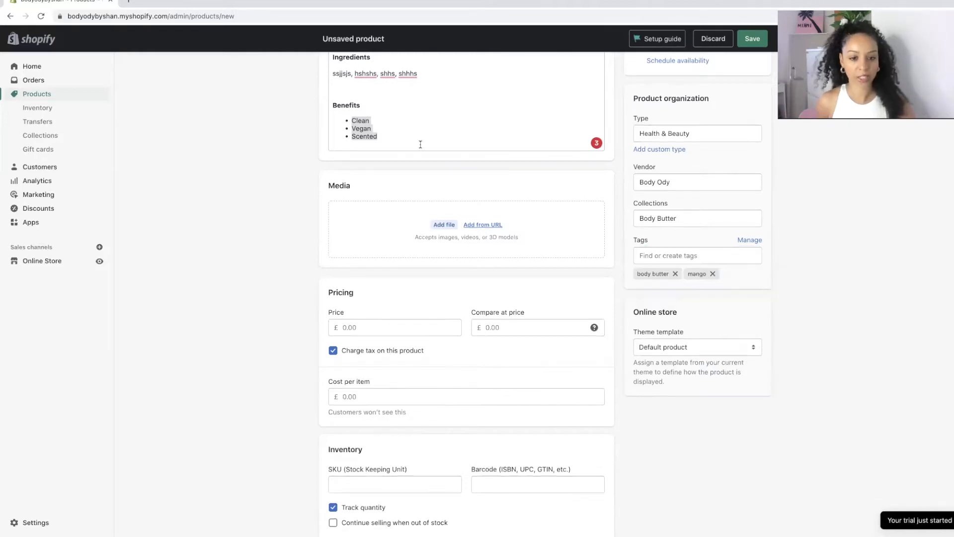
Preview the pictures in the BODY ODY STORE folder and upload images (1).jpeg and images (2).jpeg as the product's media.
{"action": "left_click", "coordinate": [449, 224]}
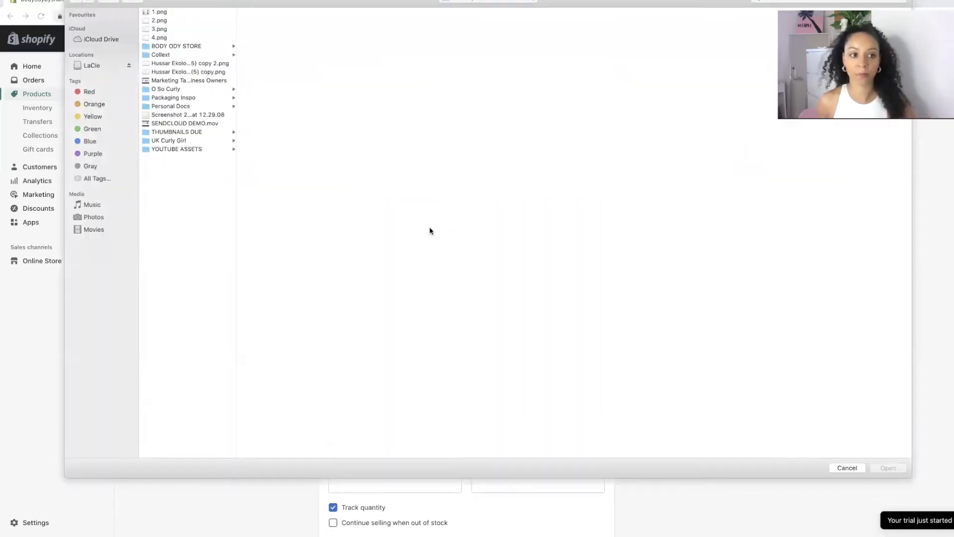
{"action": "left_click", "coordinate": [205, 46]}
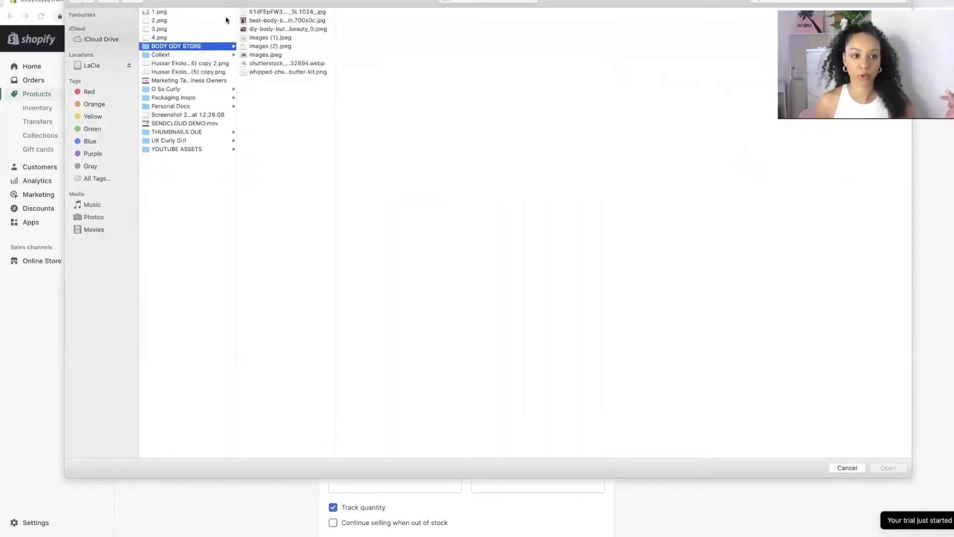
{"action": "left_click", "coordinate": [324, 14]}
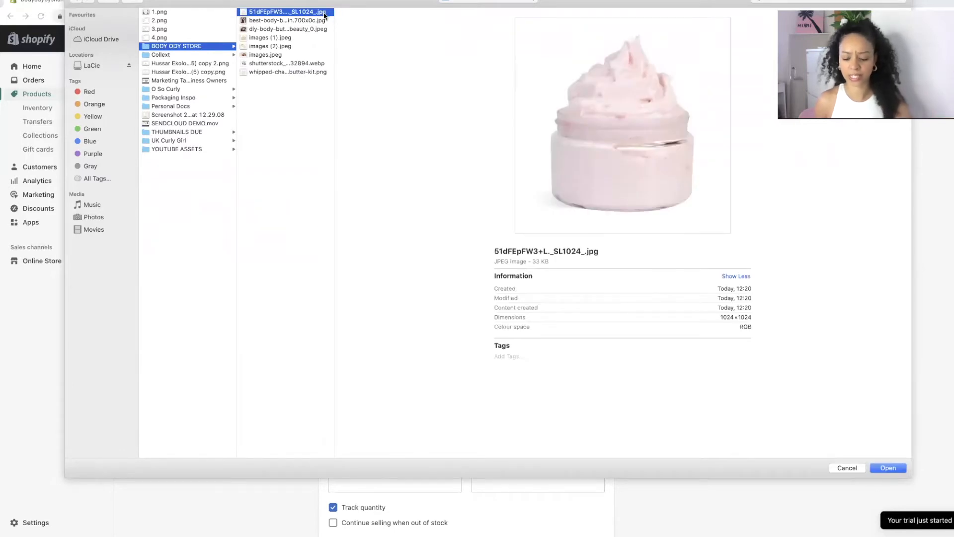
{"action": "left_click", "coordinate": [325, 13]}
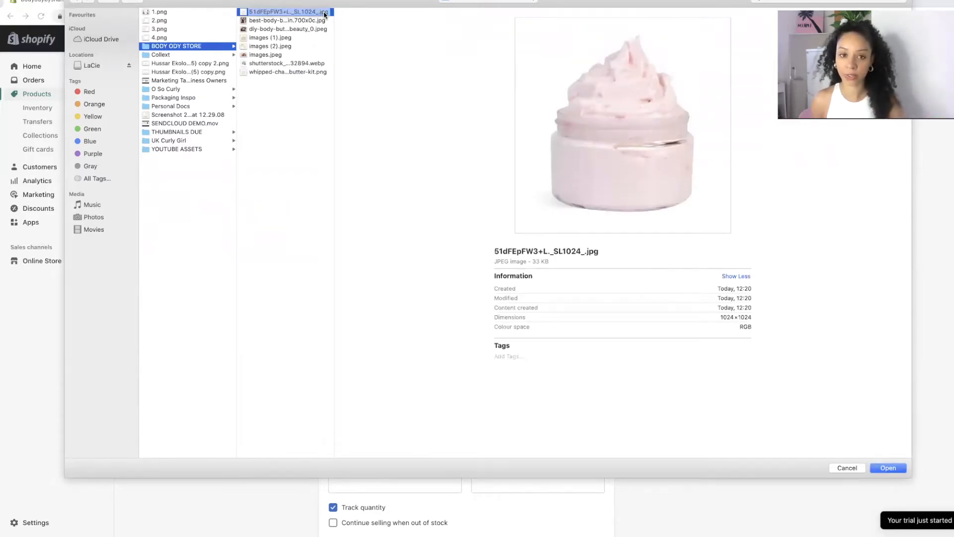
{"action": "key", "text": "Down"}
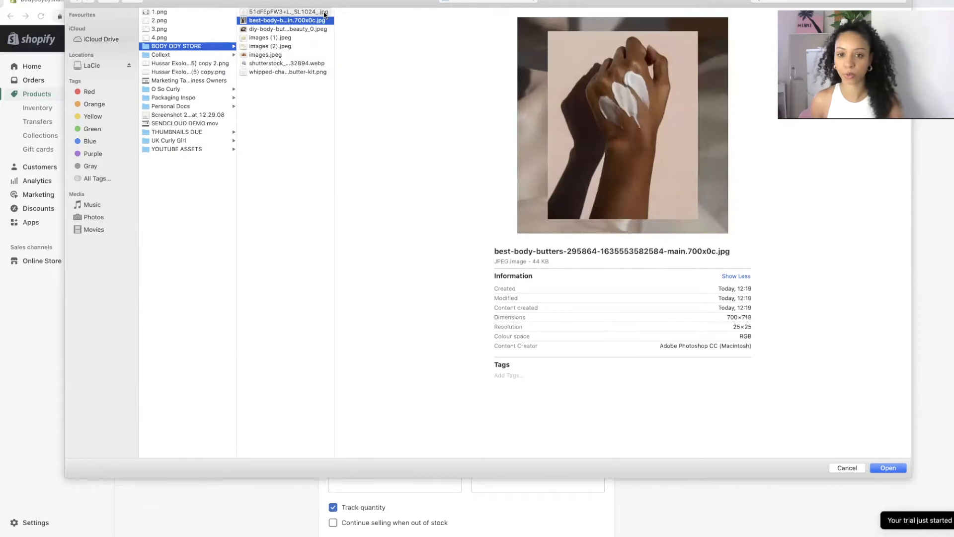
{"action": "key", "text": "Down"}
{"action": "key", "text": "Down"}
{"action": "key", "text": "Down"}
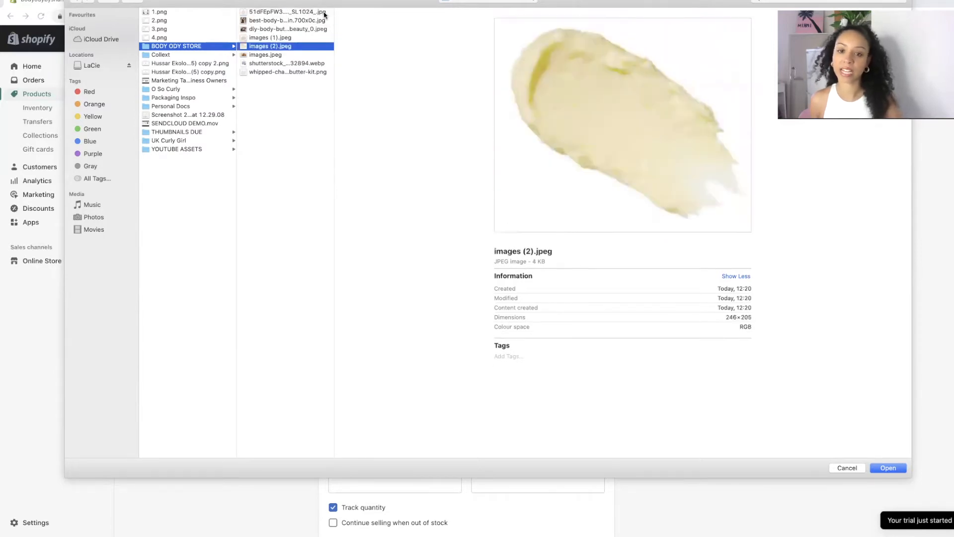
{"action": "key", "text": "Down"}
{"action": "key", "text": "Up"}
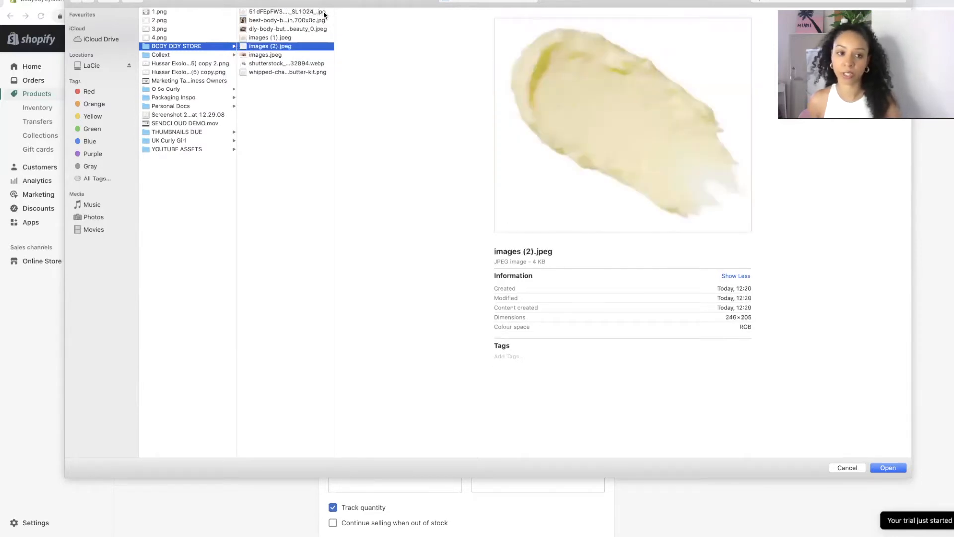
{"action": "key", "text": "shift+Up"}
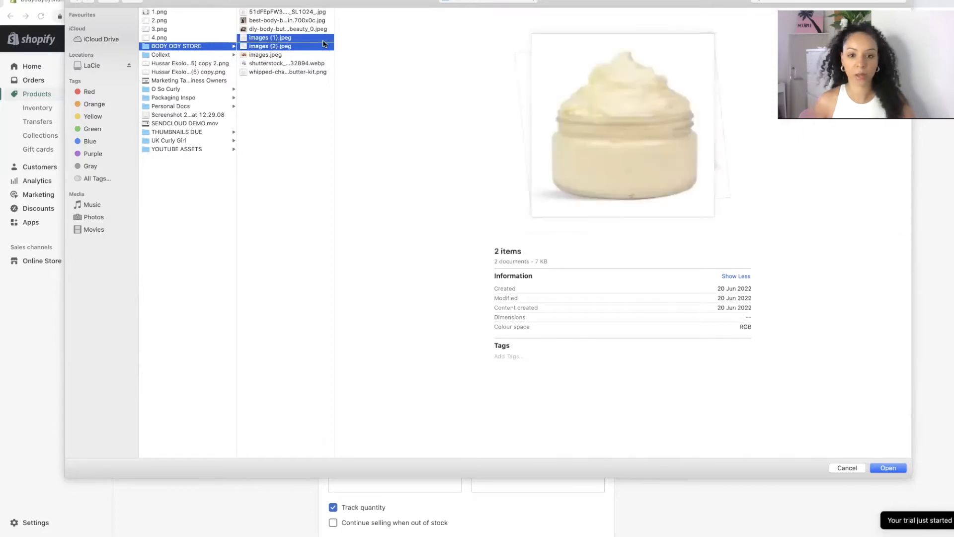
{"action": "left_click", "coordinate": [878, 469]}
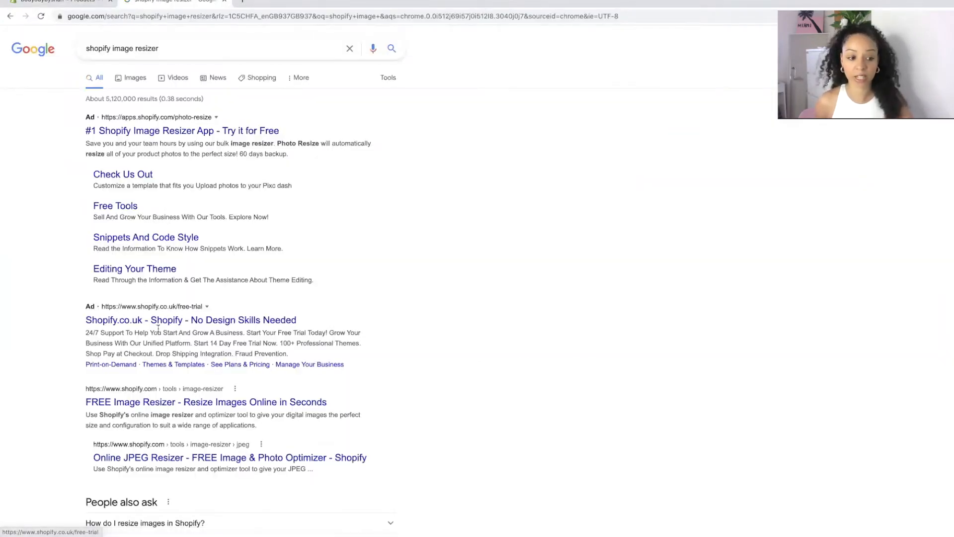
Open Shopify's free image resizer from the search results and examine its upload and resize options.
{"action": "scroll", "coordinate": [159, 328], "scroll_direction": "down", "scroll_amount": 2}
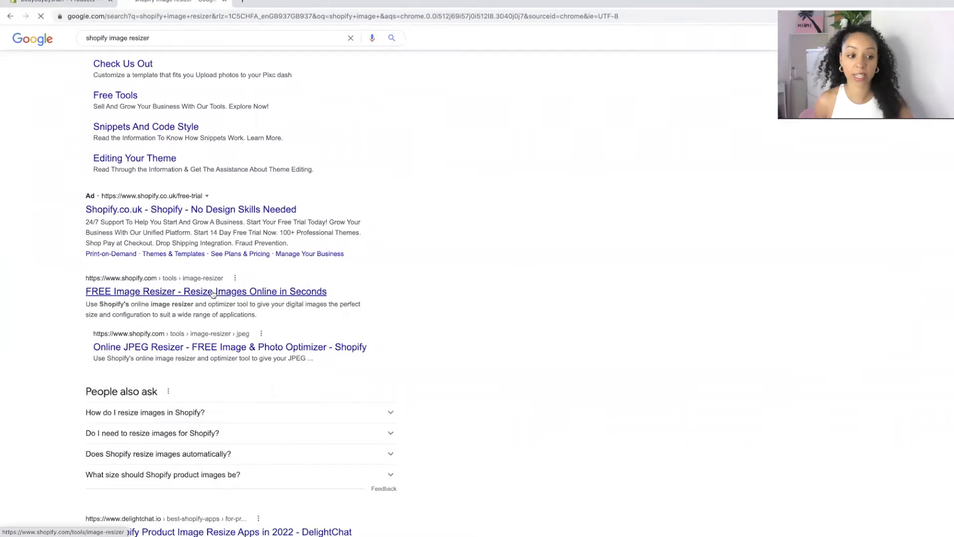
{"action": "left_click", "coordinate": [213, 294]}
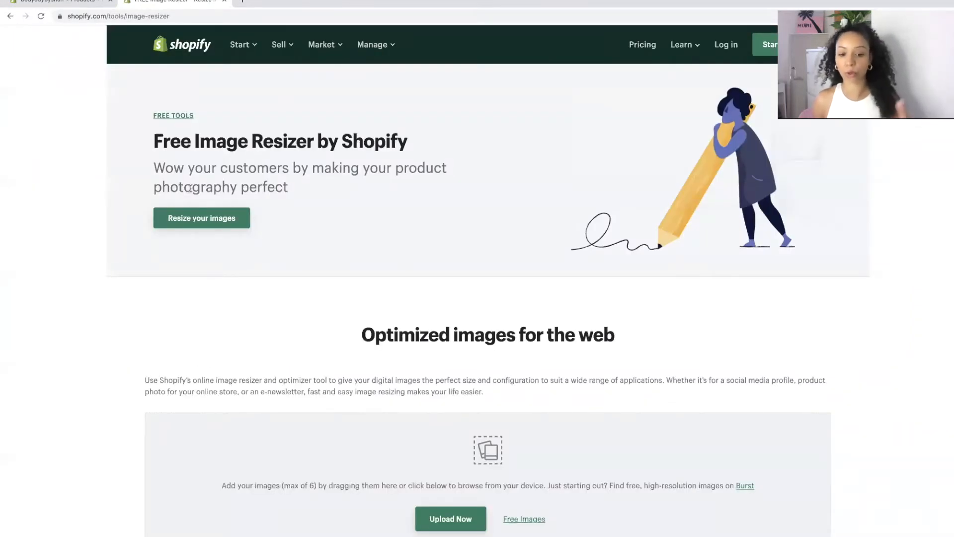
{"action": "scroll", "coordinate": [331, 386], "scroll_direction": "down", "scroll_amount": 3}
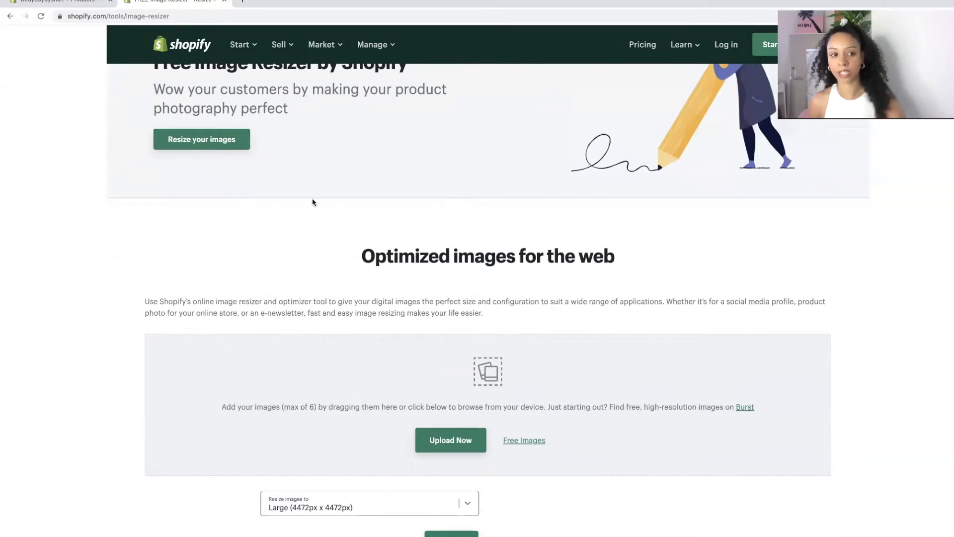
{"action": "scroll", "coordinate": [313, 202], "scroll_direction": "down", "scroll_amount": 6}
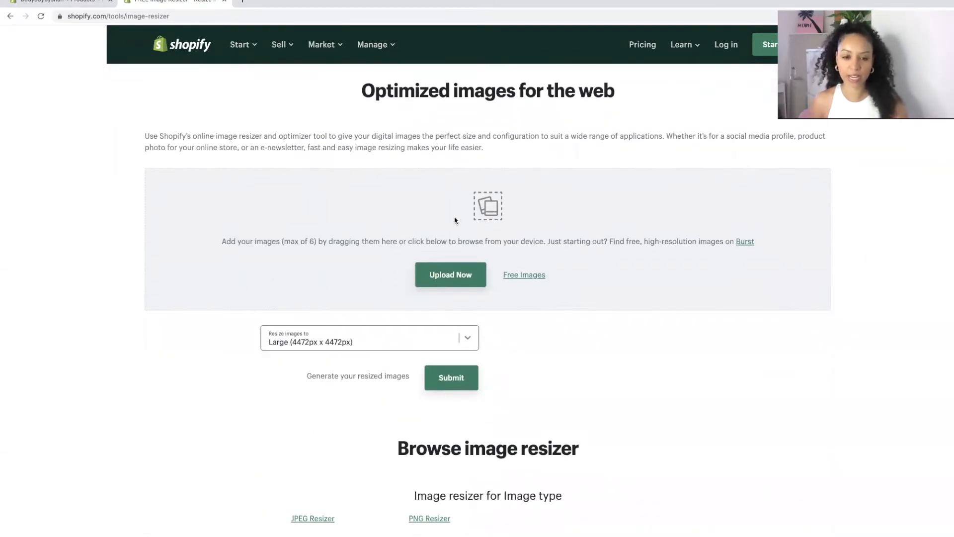
Return to the unsaved product and set its price to £12.00 and its compare-at price to £15.00.
{"action": "left_click", "coordinate": [63, 6]}
{"action": "scroll", "coordinate": [257, 324], "scroll_direction": "down", "scroll_amount": 2}
{"action": "scroll", "coordinate": [257, 324], "scroll_direction": "down", "scroll_amount": 5}
{"action": "left_click", "coordinate": [370, 195]}
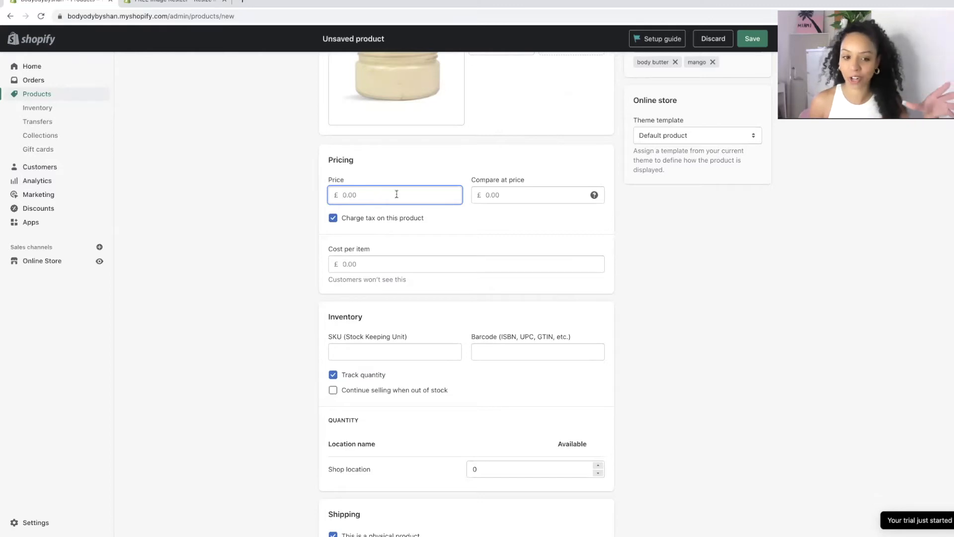
{"action": "type", "text": "20"}
{"action": "left_click", "coordinate": [503, 193]}
{"action": "double_click", "coordinate": [403, 195]}
{"action": "type", "text": "1"}
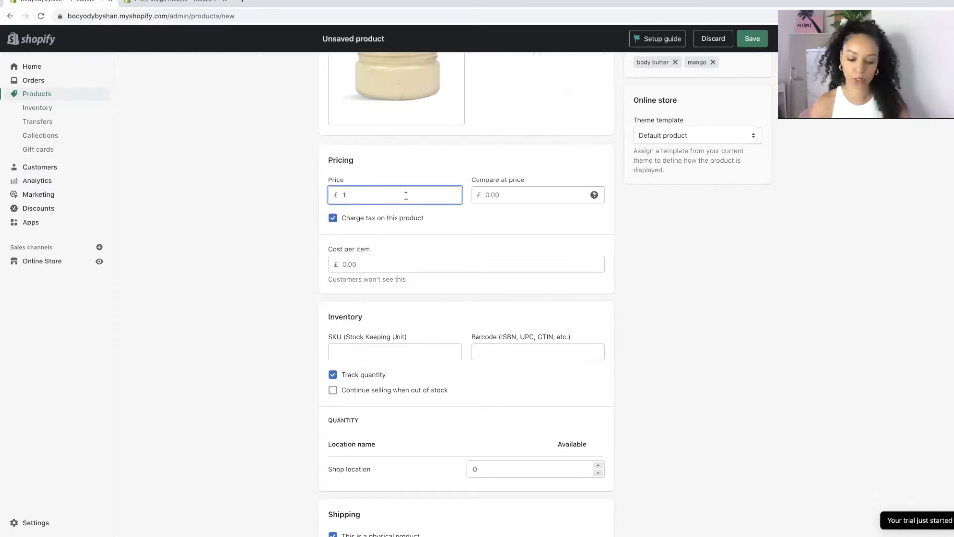
{"action": "type", "text": "2"}
{"action": "left_click", "coordinate": [536, 192]}
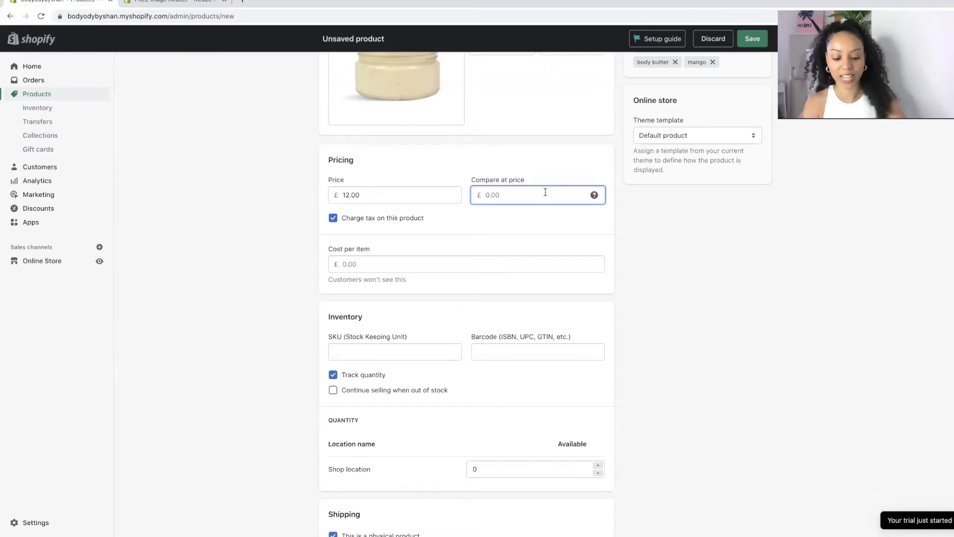
{"action": "type", "text": "15"}
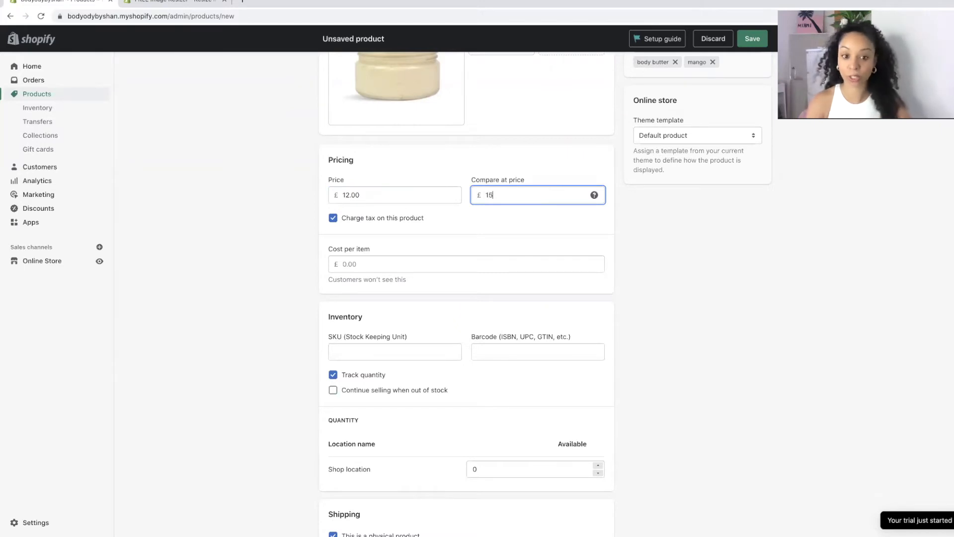
{"action": "left_click", "coordinate": [631, 241]}
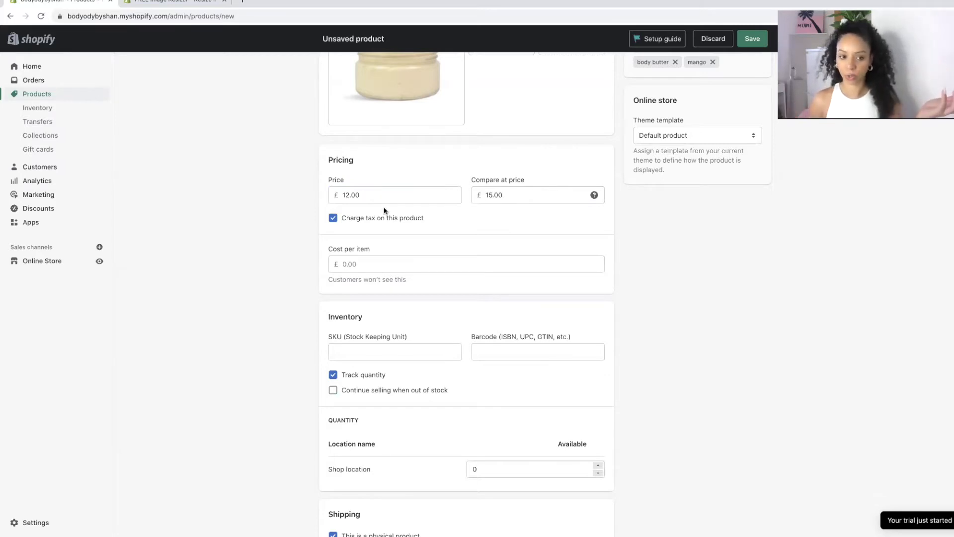
Turn off charging tax on the product and set its cost per item to £5.00.
{"action": "left_click", "coordinate": [413, 222]}
{"action": "left_click", "coordinate": [385, 266]}
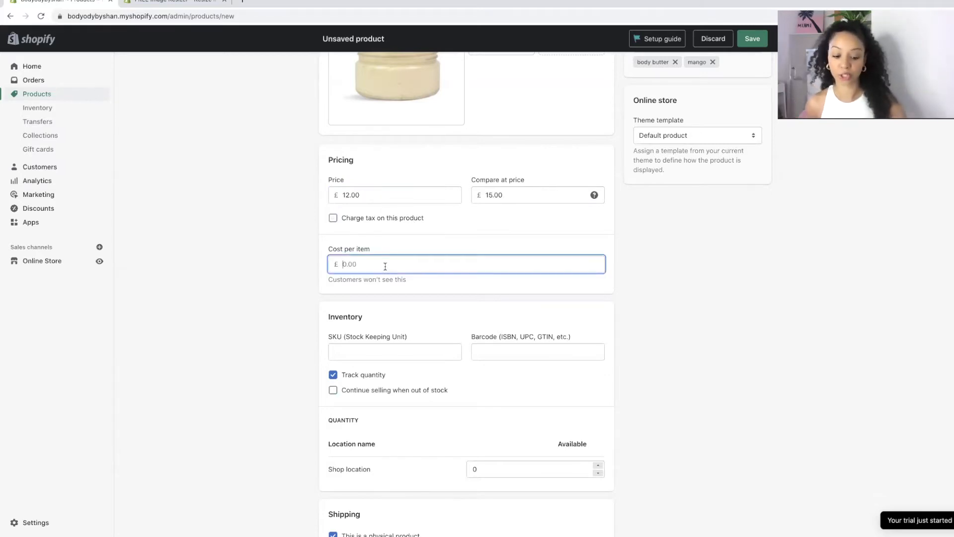
{"action": "type", "text": "5"}
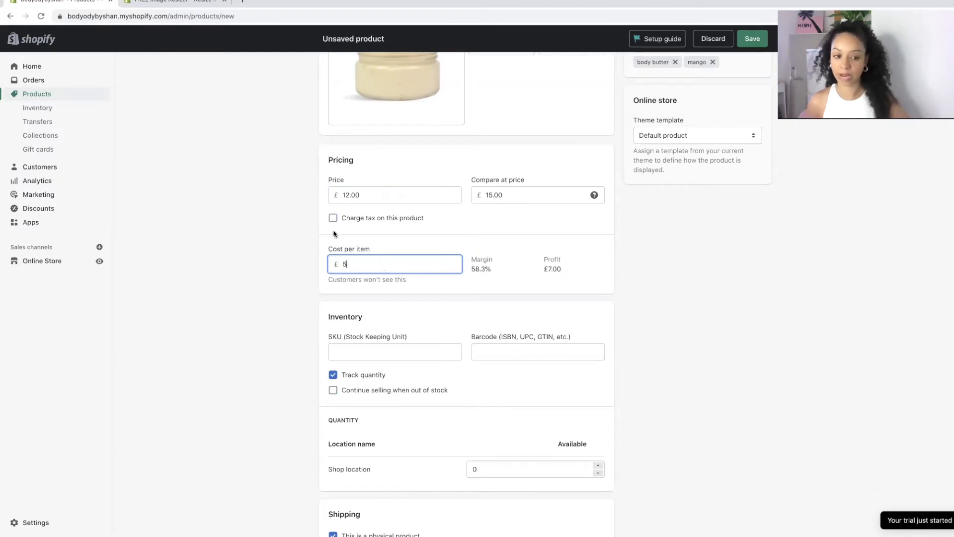
{"action": "left_click", "coordinate": [307, 231]}
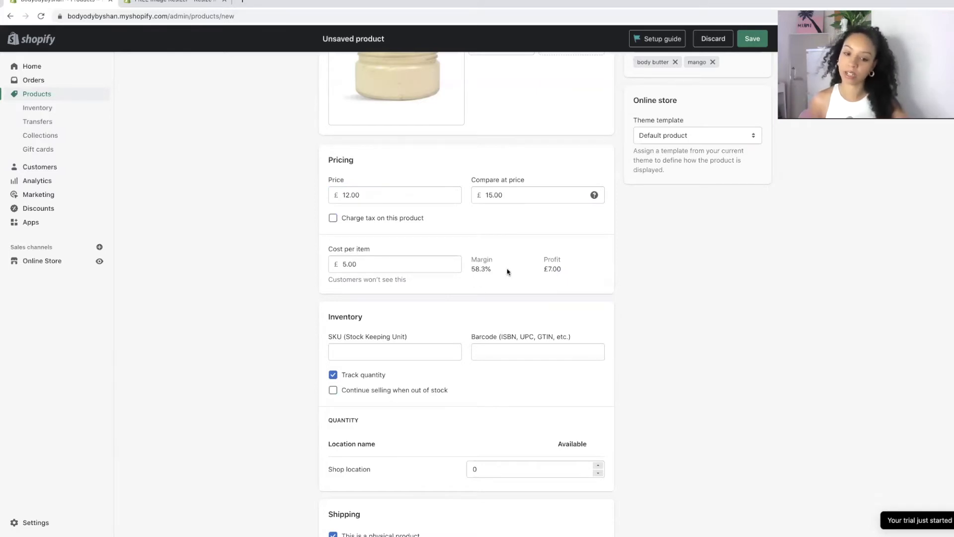
Set the product's SKU to MANGOBUTTER.
{"action": "scroll", "coordinate": [508, 271], "scroll_direction": "down", "scroll_amount": 1}
{"action": "scroll", "coordinate": [508, 271], "scroll_direction": "down", "scroll_amount": 2}
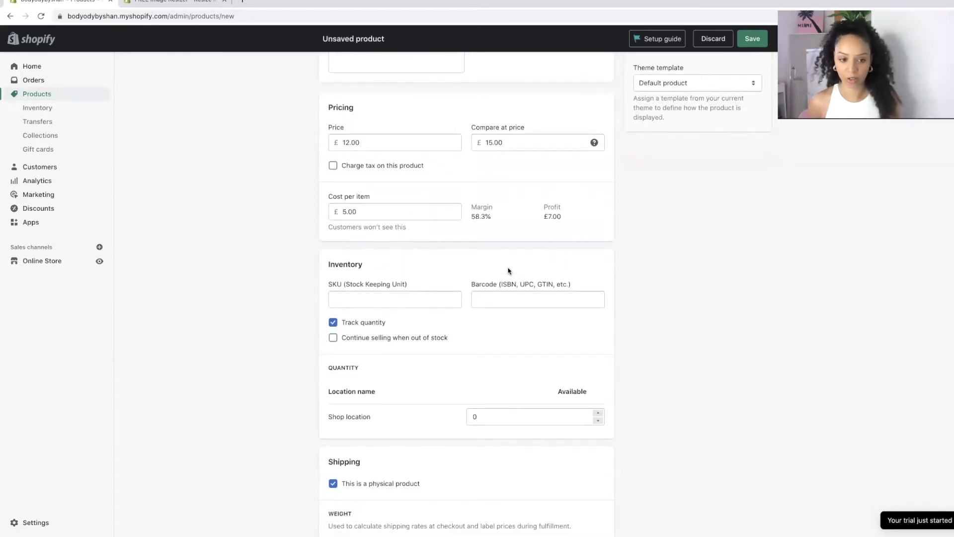
{"action": "left_click", "coordinate": [382, 304]}
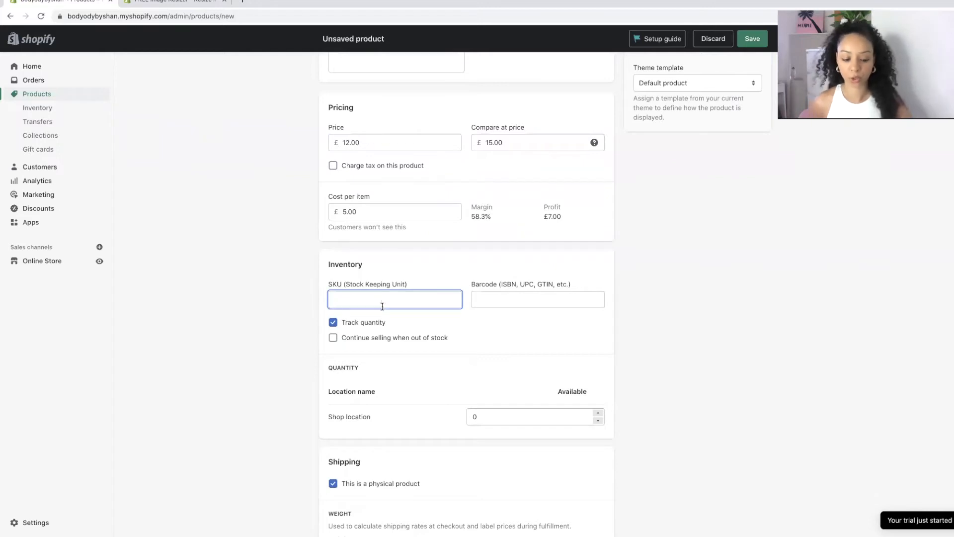
{"action": "type", "text": "MANGOBUTTER"}
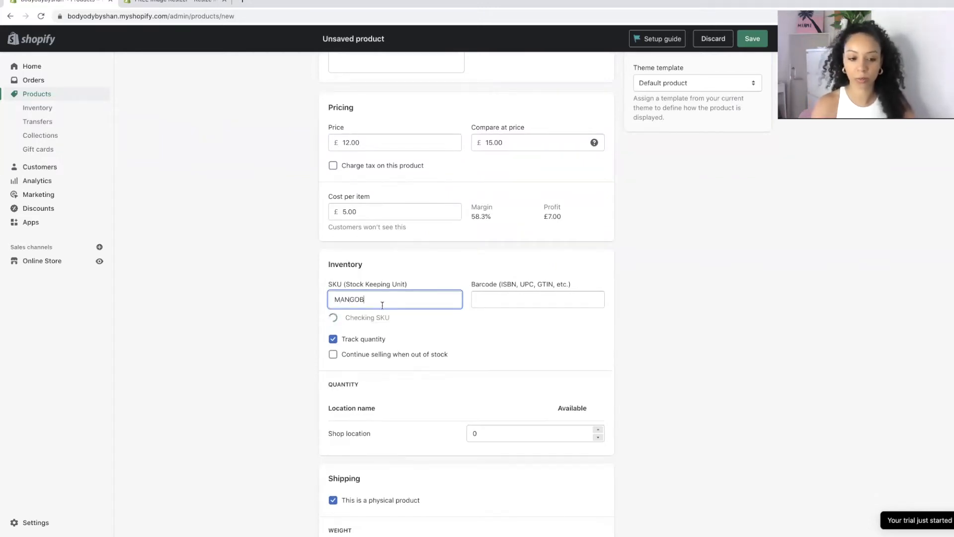
{"action": "left_click", "coordinate": [235, 293]}
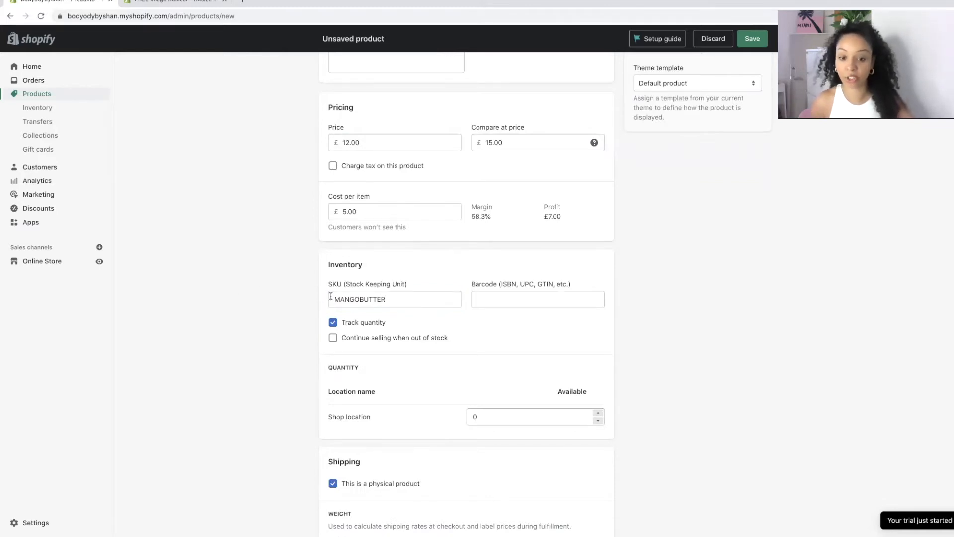
Set the product's shipping weight to 10 g, changing the weight unit to grams.
{"action": "scroll", "coordinate": [384, 337], "scroll_direction": "down", "scroll_amount": 2}
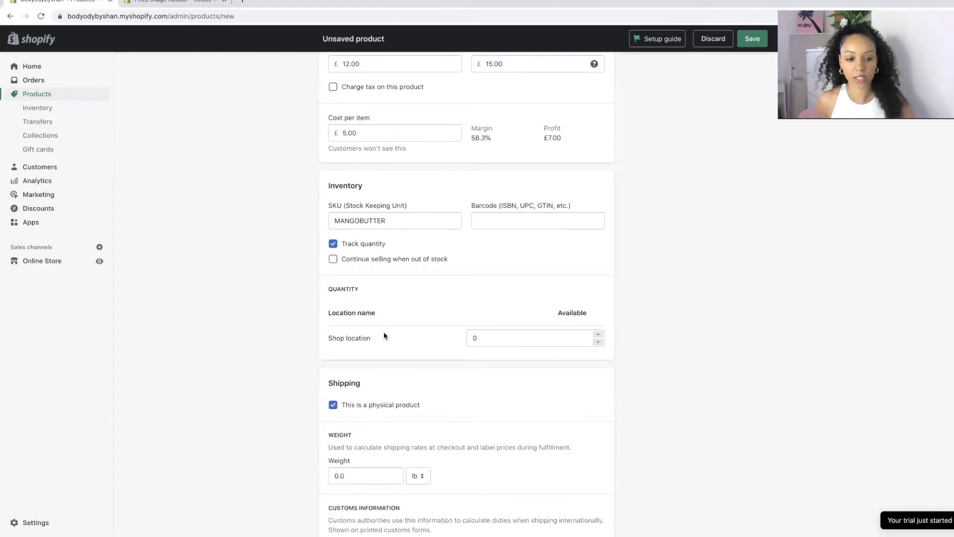
{"action": "left_click", "coordinate": [480, 337]}
{"action": "scroll", "coordinate": [401, 117], "scroll_direction": "down", "scroll_amount": 6}
{"action": "left_click", "coordinate": [377, 185]}
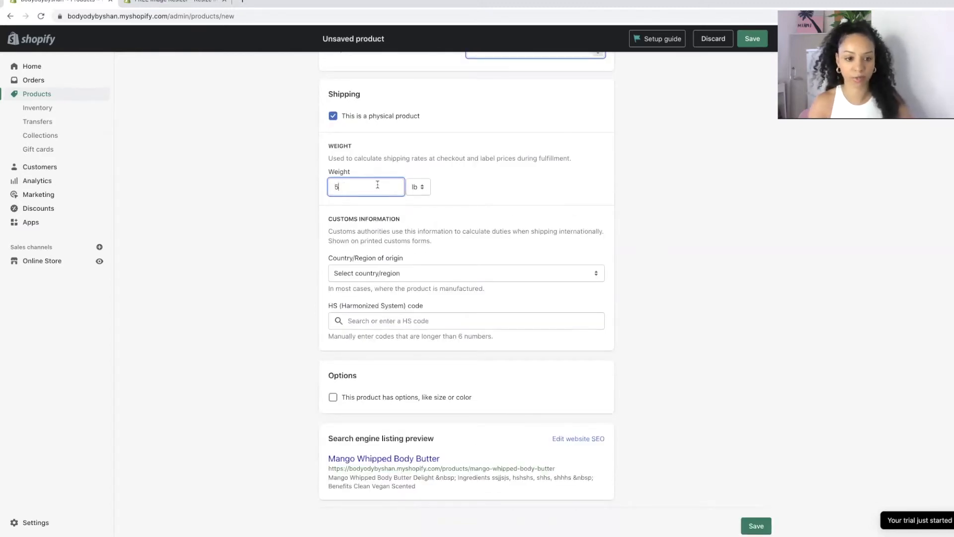
{"action": "left_click", "coordinate": [418, 187]}
{"action": "left_click", "coordinate": [417, 213]}
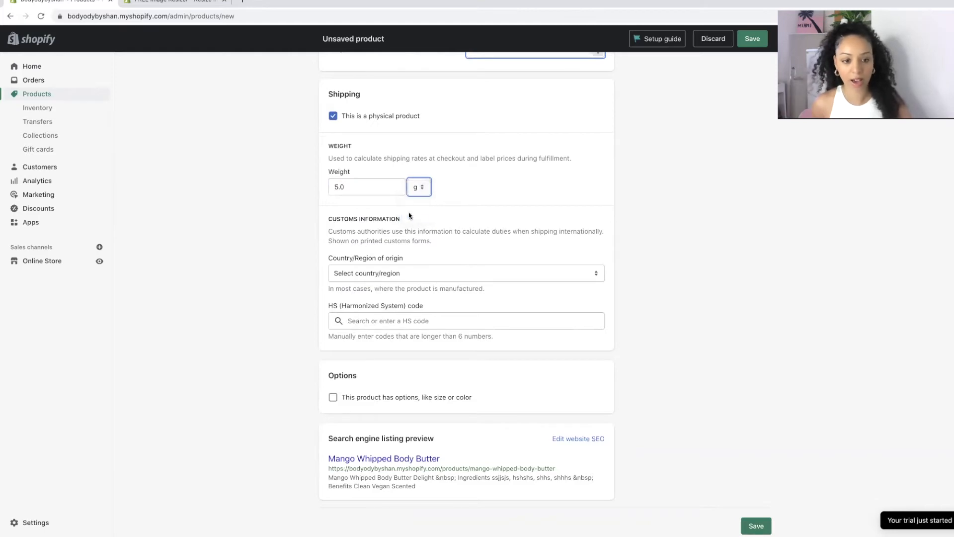
{"action": "left_click", "coordinate": [387, 191]}
{"action": "type", "text": "10"}
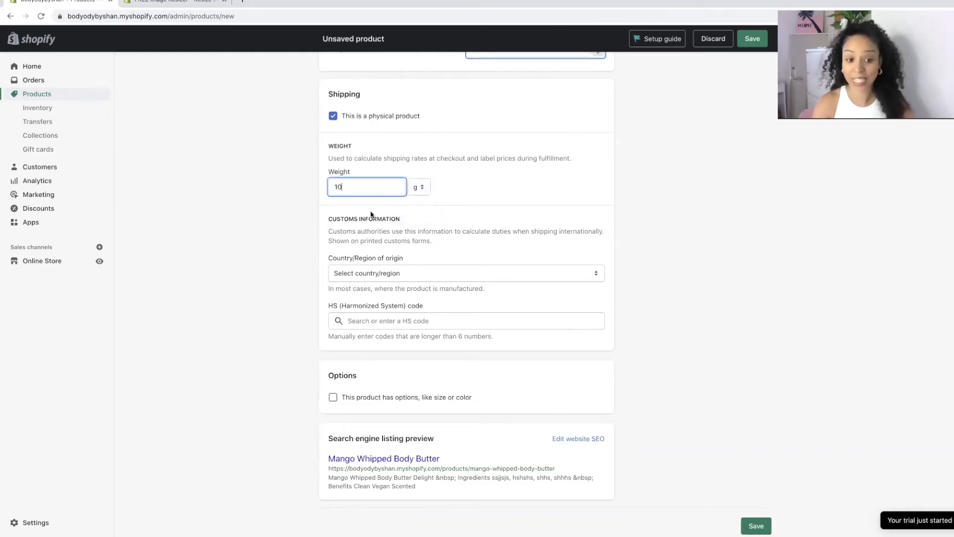
Choose United Kingdom as the product's country of origin in the customs information.
{"action": "left_click", "coordinate": [361, 274]}
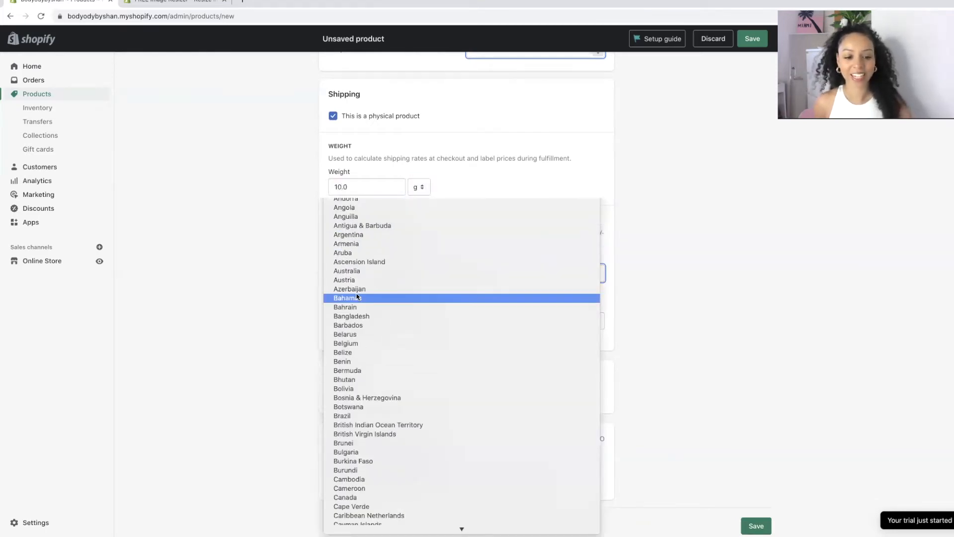
{"action": "scroll", "coordinate": [357, 297], "scroll_direction": "down", "scroll_amount": 20}
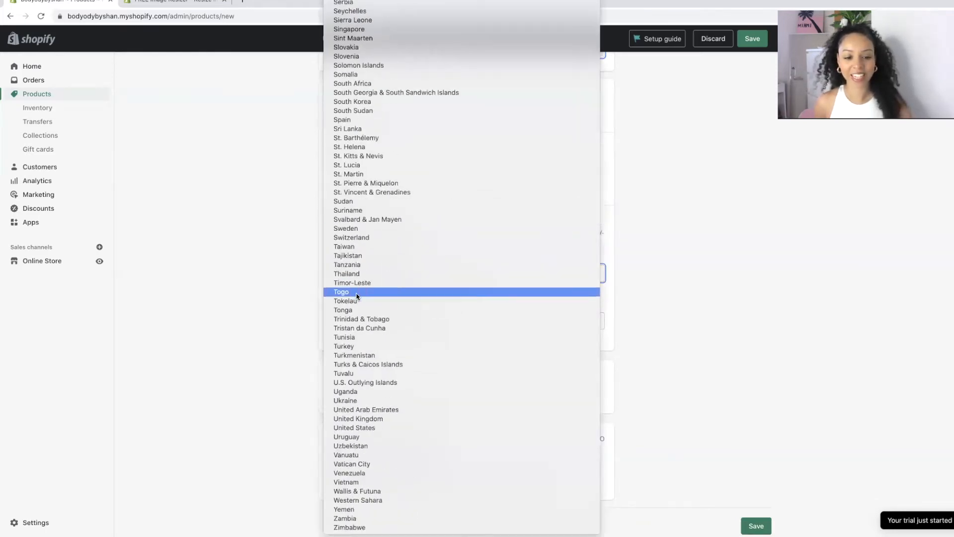
{"action": "left_click", "coordinate": [374, 419]}
{"action": "left_click", "coordinate": [368, 320]}
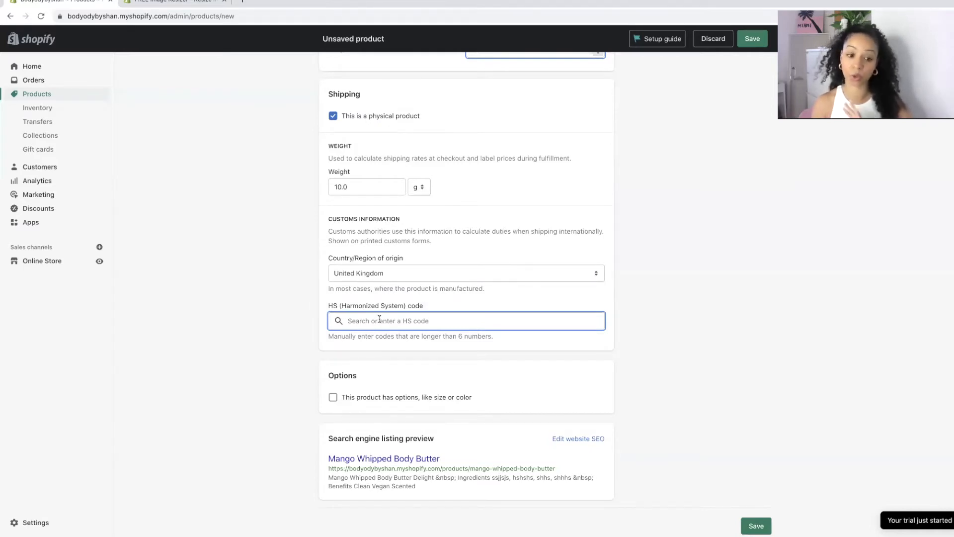
{"action": "scroll", "coordinate": [380, 320], "scroll_direction": "down", "scroll_amount": 2}
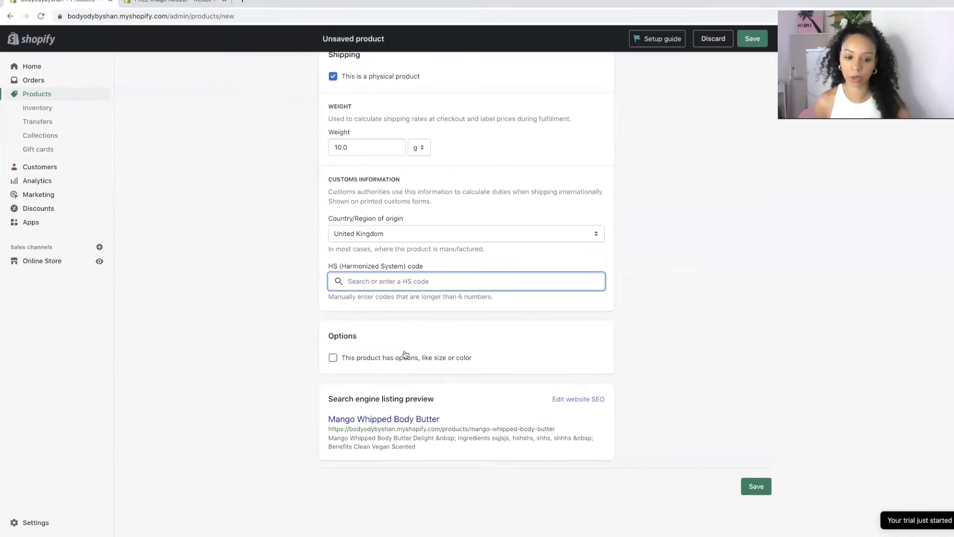
{"action": "left_click", "coordinate": [402, 358]}
{"action": "scroll", "coordinate": [401, 358], "scroll_direction": "down", "scroll_amount": 3}
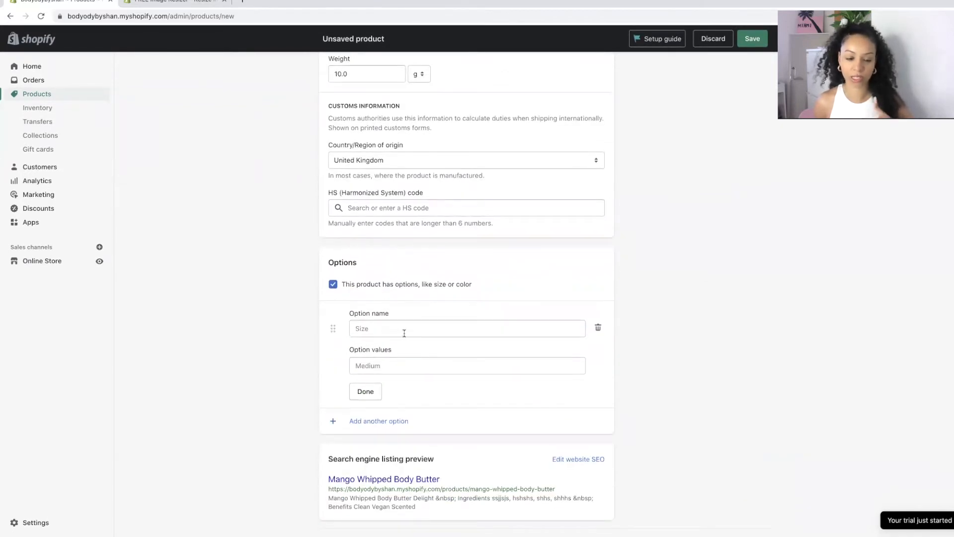
{"action": "left_click", "coordinate": [429, 285]}
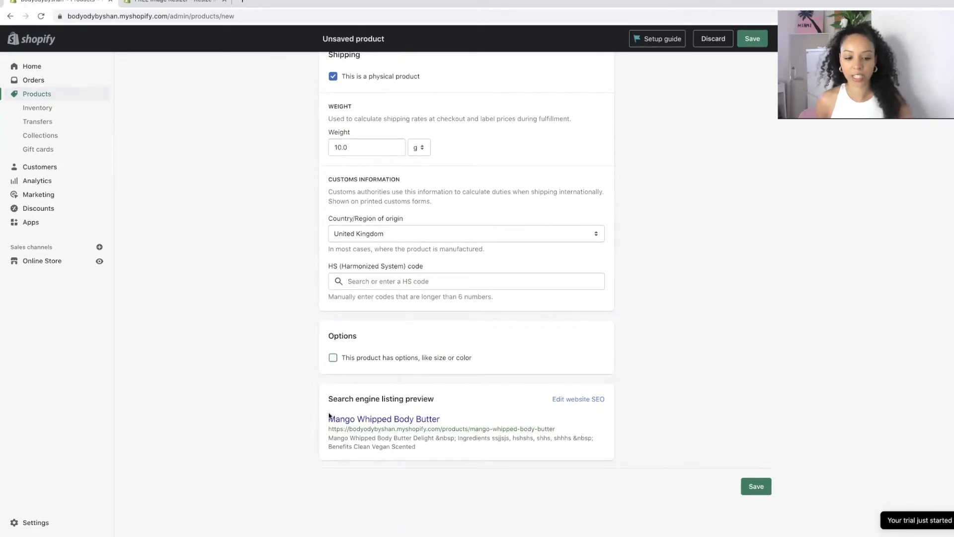
Review the search engine listing preview, set the product status to Active, and save the product.
{"action": "left_click_drag", "start_coordinate": [329, 416], "coordinate": [433, 453]}
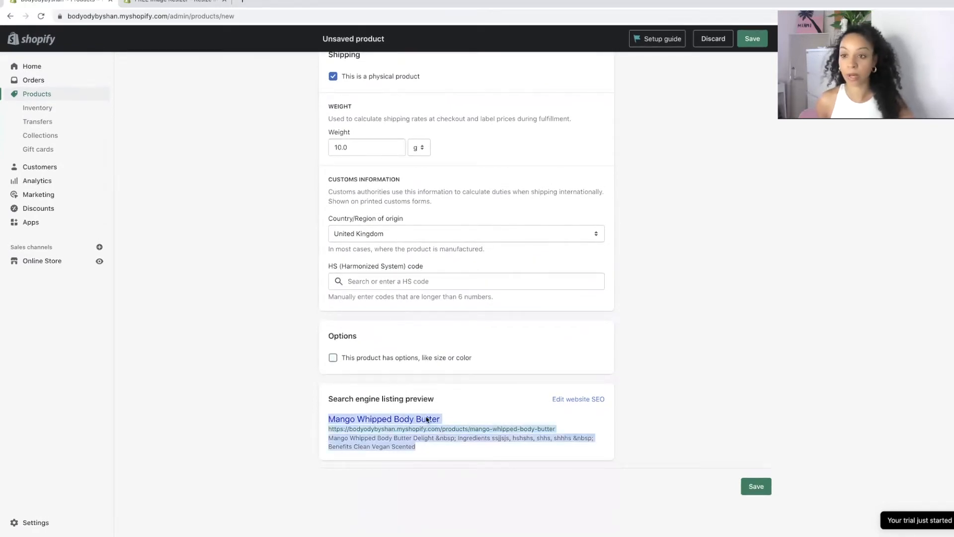
{"action": "left_click", "coordinate": [649, 421]}
{"action": "scroll", "coordinate": [650, 421], "scroll_direction": "up", "scroll_amount": 20}
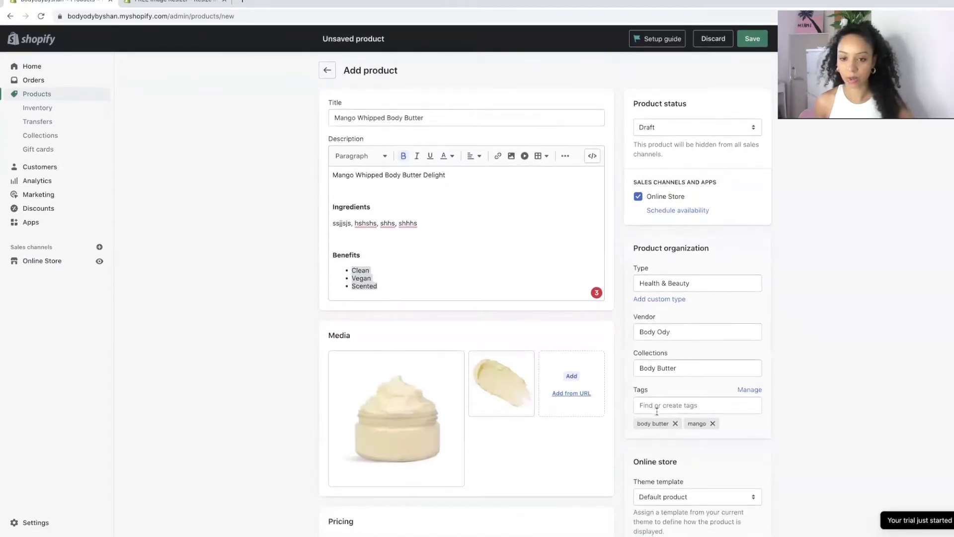
{"action": "left_click", "coordinate": [666, 128]}
{"action": "left_click", "coordinate": [666, 127]}
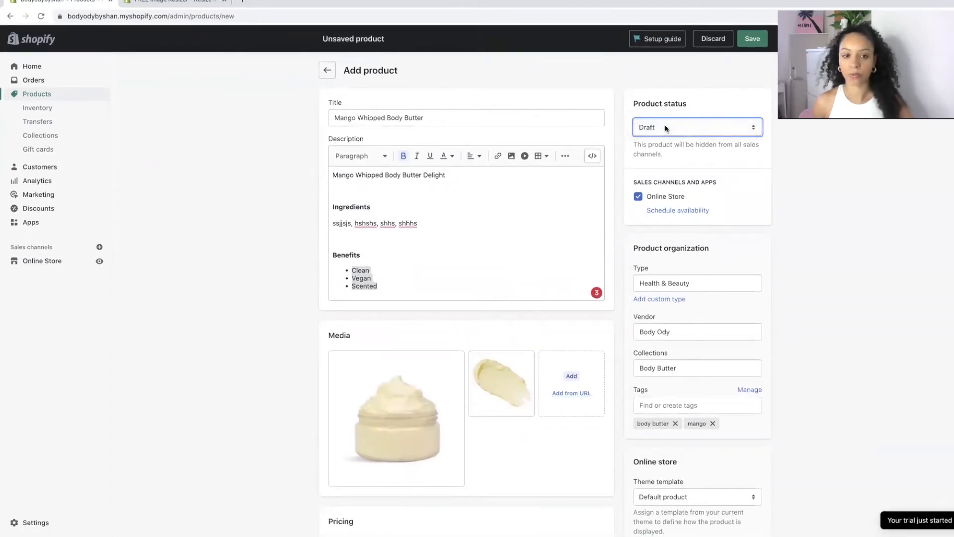
{"action": "scroll", "coordinate": [665, 141], "scroll_direction": "down", "scroll_amount": 1}
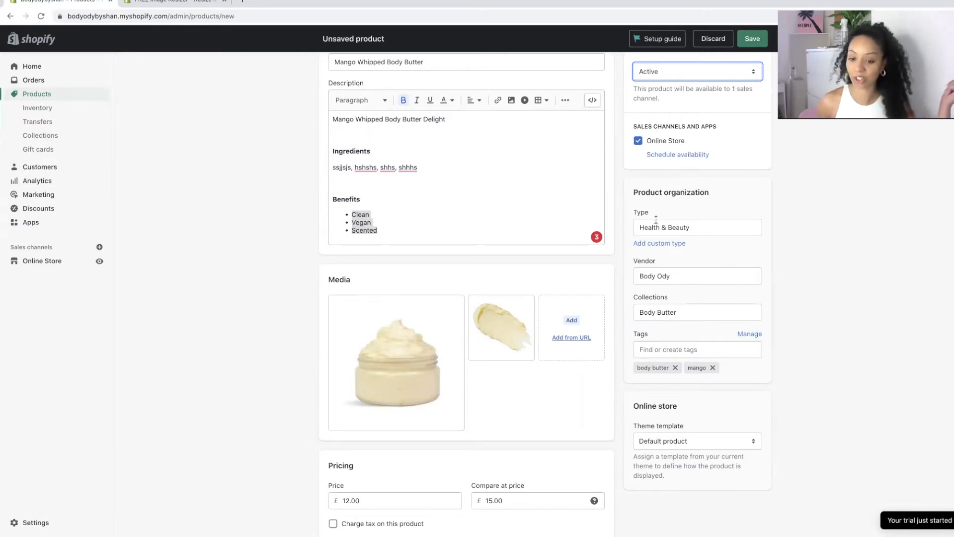
{"action": "left_click", "coordinate": [752, 38]}
Adjust the available quantity at the shop location by 20, save it, and open the inventory list.
{"action": "scroll", "coordinate": [250, 264], "scroll_direction": "down", "scroll_amount": 5}
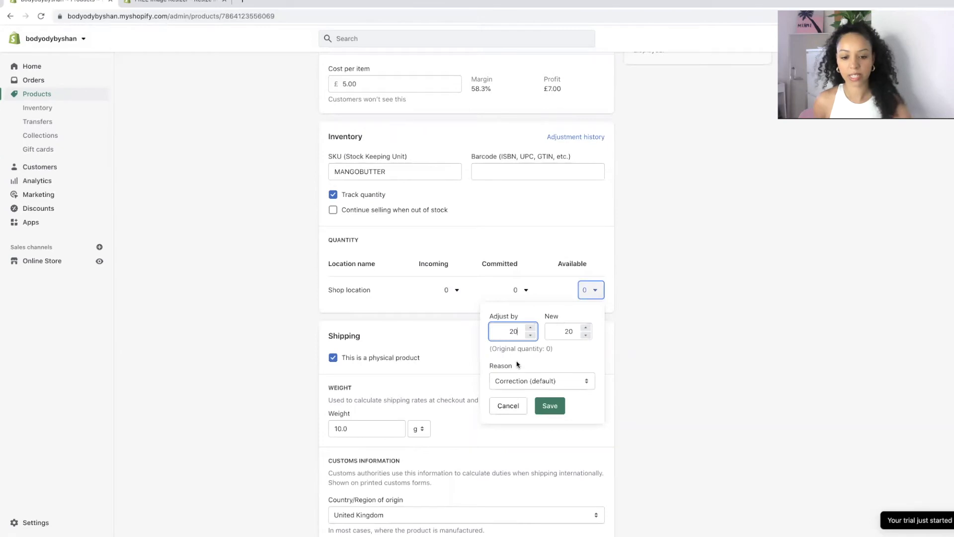
{"action": "left_click", "coordinate": [552, 403]}
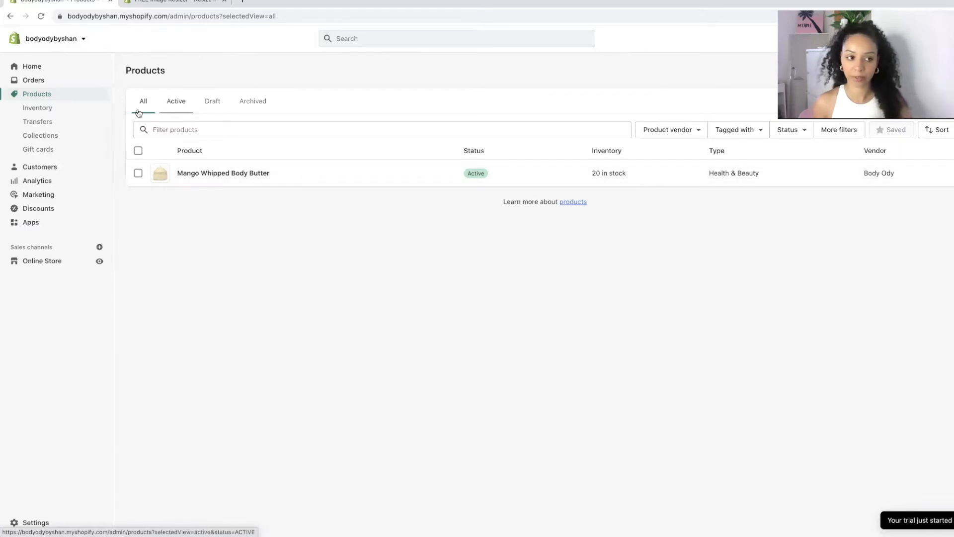
{"action": "left_click", "coordinate": [46, 108]}
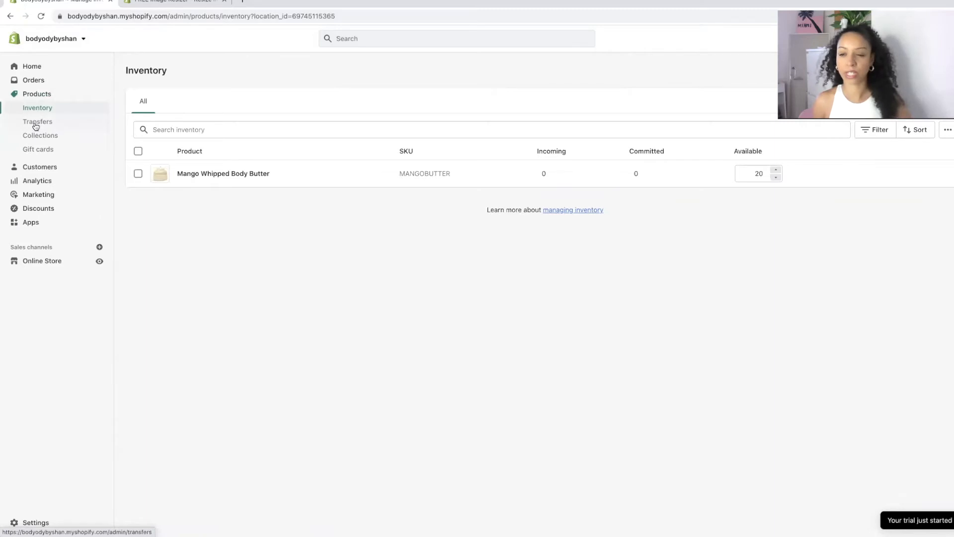
Create an automated collection titled "Body Butters", described "Natural, Sweet Scented Whipped Butters.", for products whose tag is equal to "body butter".
{"action": "left_click", "coordinate": [62, 138]}
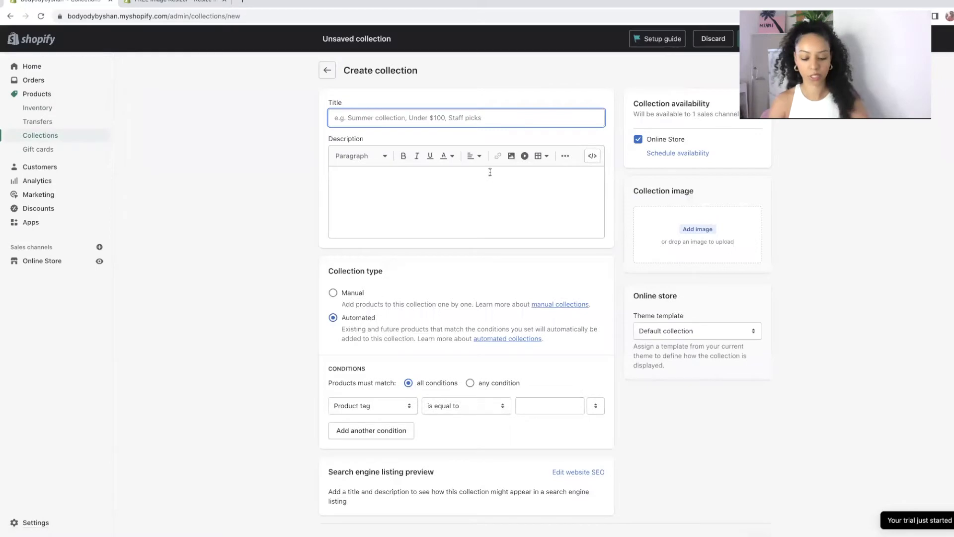
{"action": "type", "text": "Body Butters"}
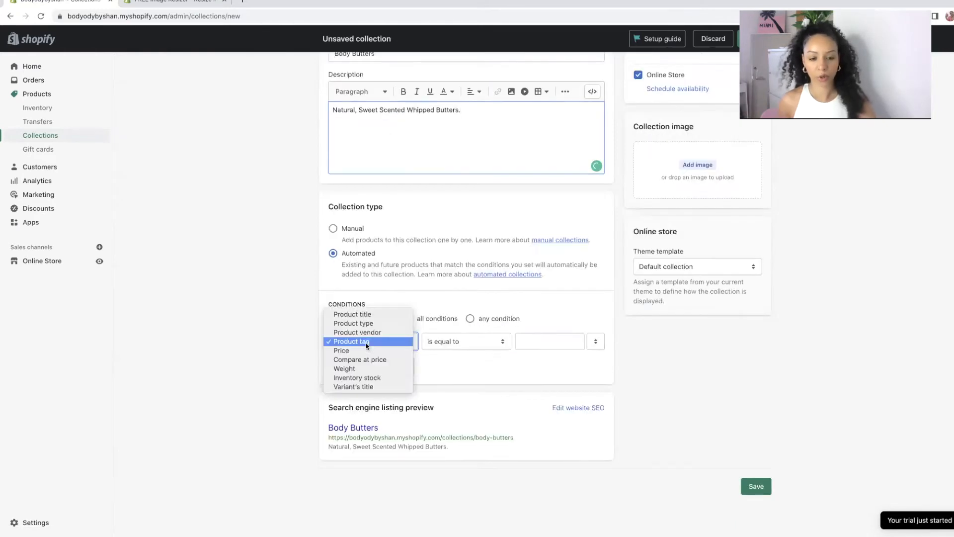
{"action": "left_click", "coordinate": [458, 343]}
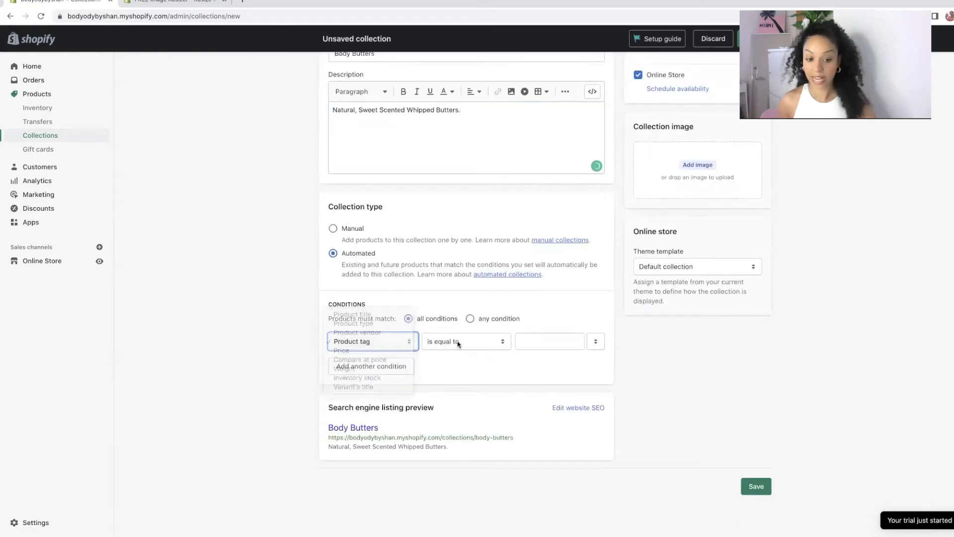
{"action": "left_click", "coordinate": [458, 341]}
{"action": "left_click", "coordinate": [551, 343]}
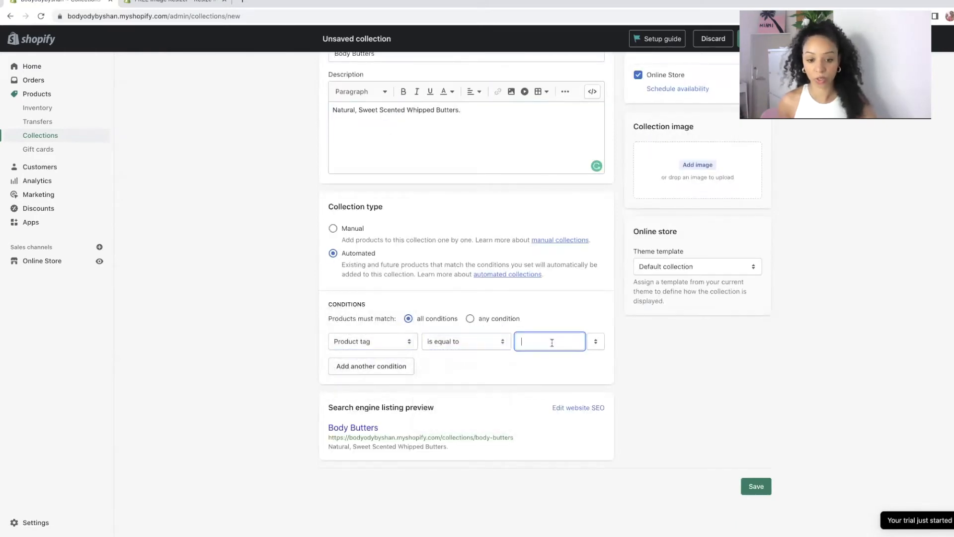
{"action": "type", "text": "body butter"}
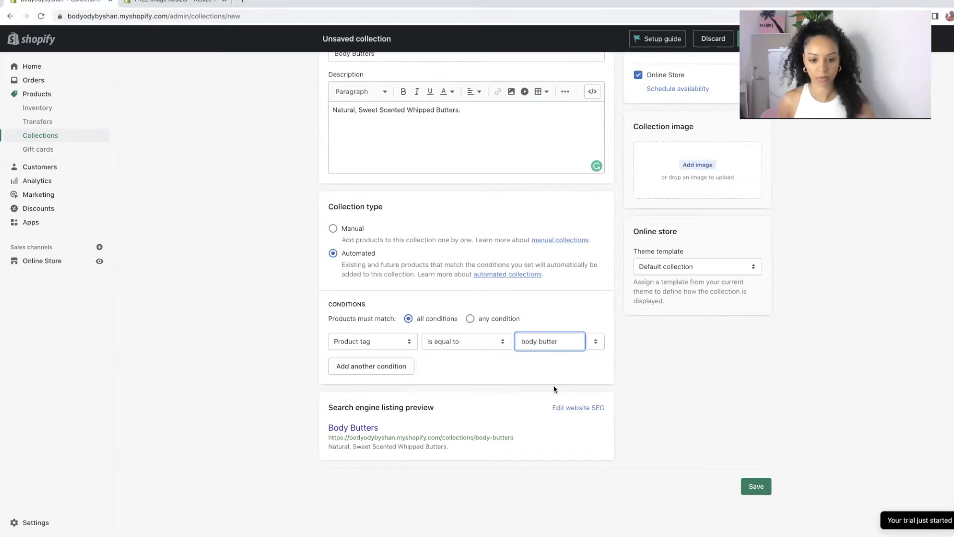
Save the Body Butters collection with the default collection template and return to the collections list.
{"action": "scroll", "coordinate": [695, 264], "scroll_direction": "up", "scroll_amount": 3}
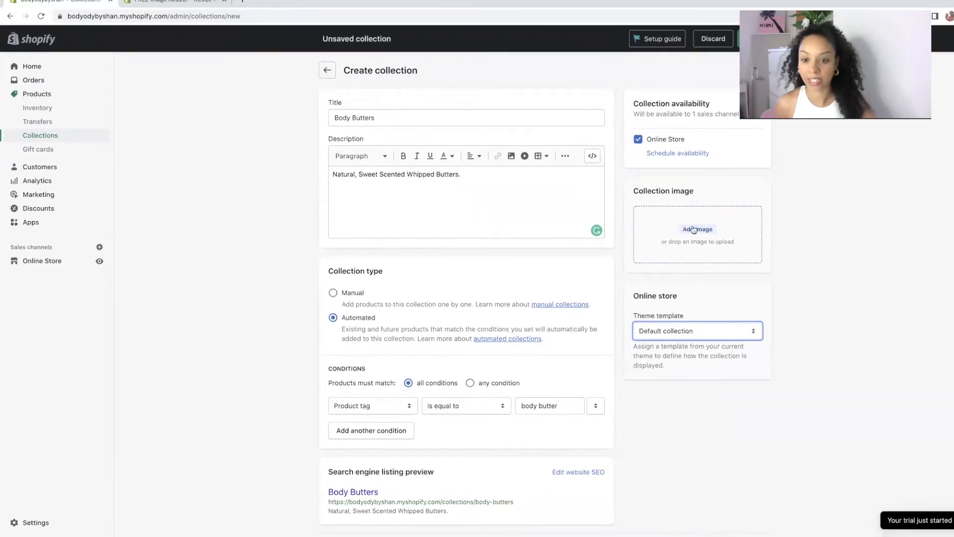
{"action": "scroll", "coordinate": [691, 229], "scroll_direction": "down", "scroll_amount": 2}
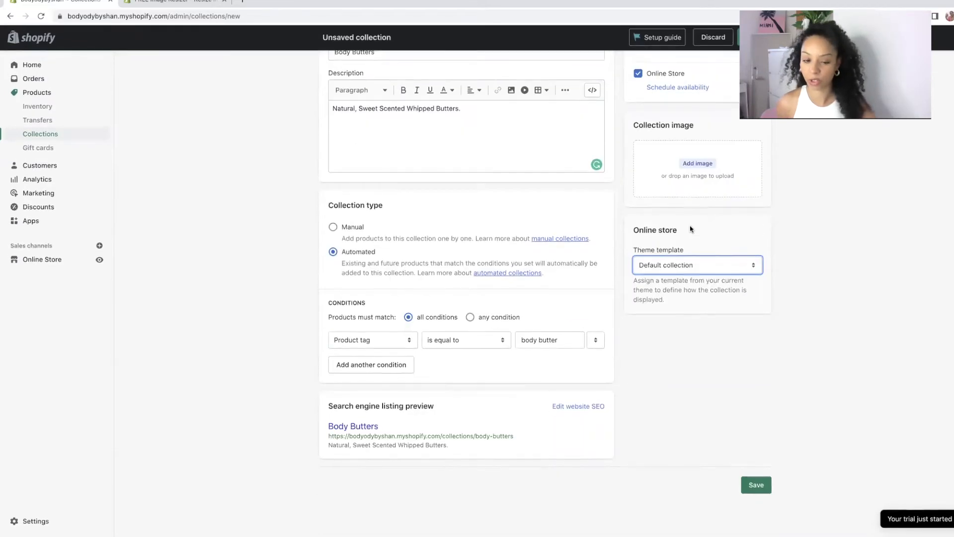
{"action": "left_click", "coordinate": [756, 487]}
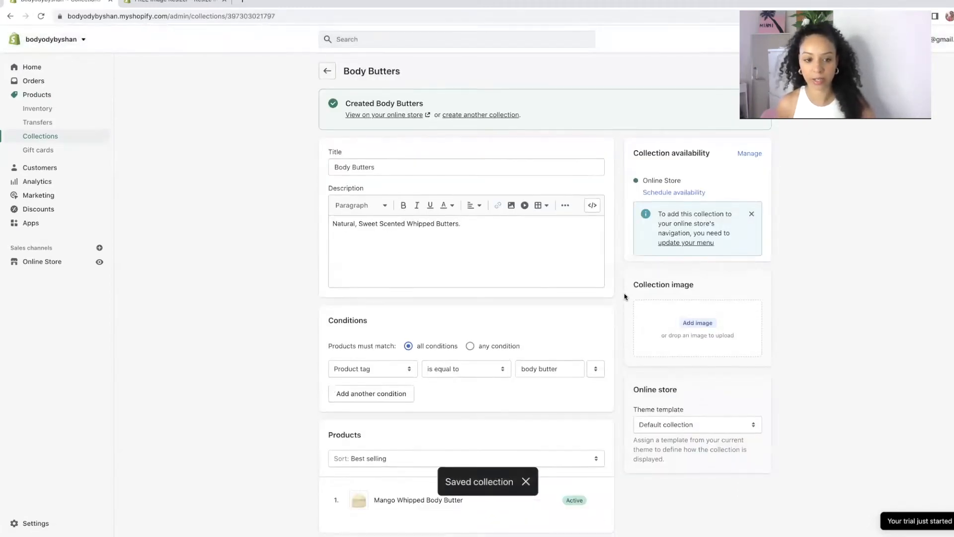
{"action": "left_click", "coordinate": [325, 76]}
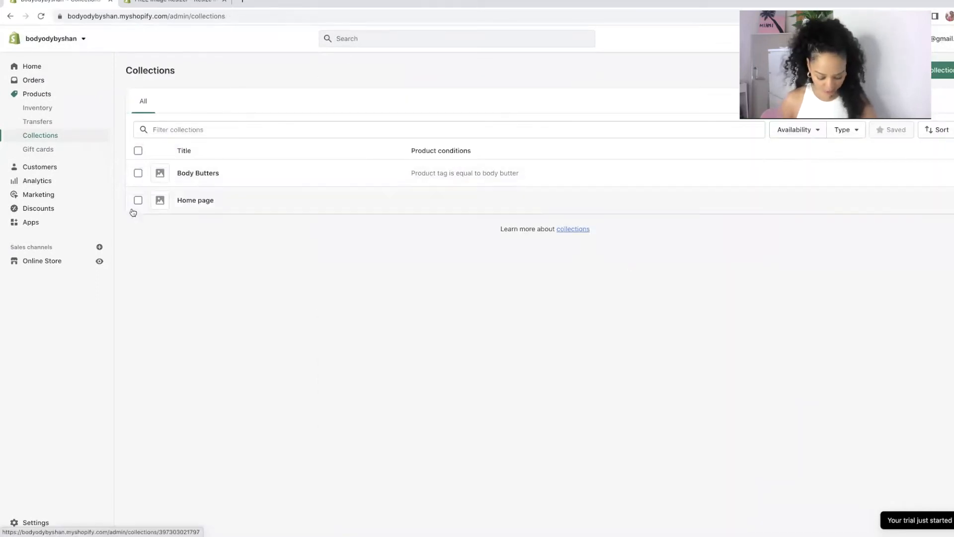
Open the Sense theme's home page for customization and compare its mobile, fullscreen and desktop previews.
{"action": "left_click", "coordinate": [58, 262]}
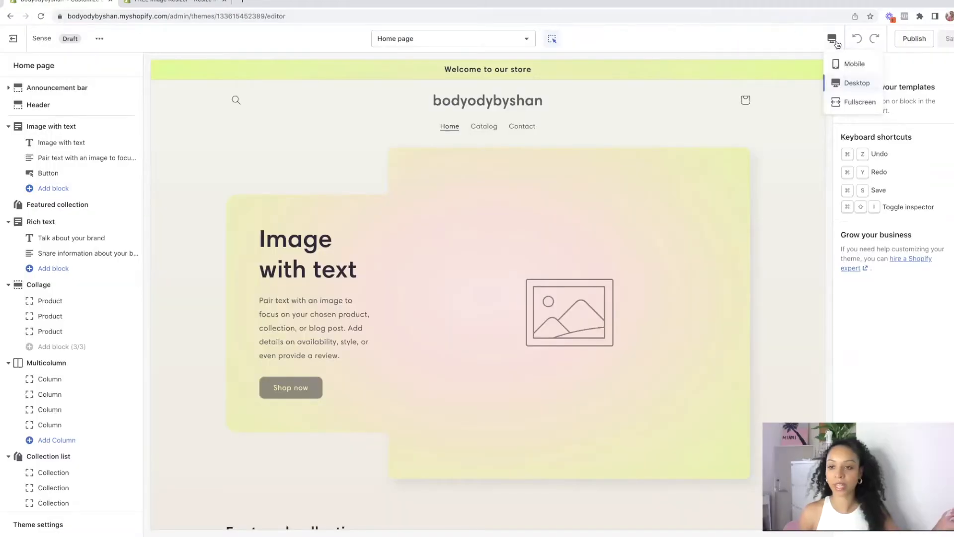
{"action": "left_click", "coordinate": [832, 38]}
{"action": "left_click", "coordinate": [832, 38]}
{"action": "left_click", "coordinate": [855, 62]}
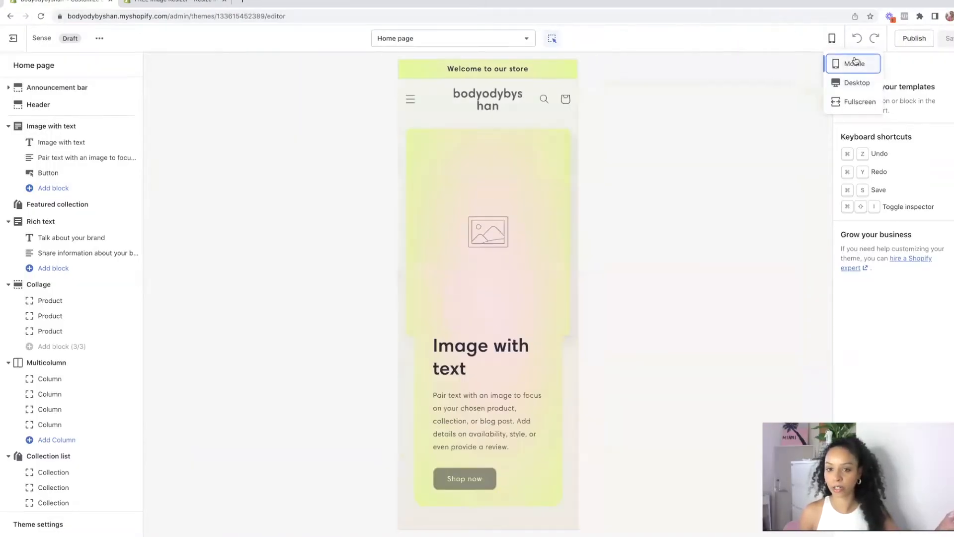
{"action": "left_click", "coordinate": [852, 102]}
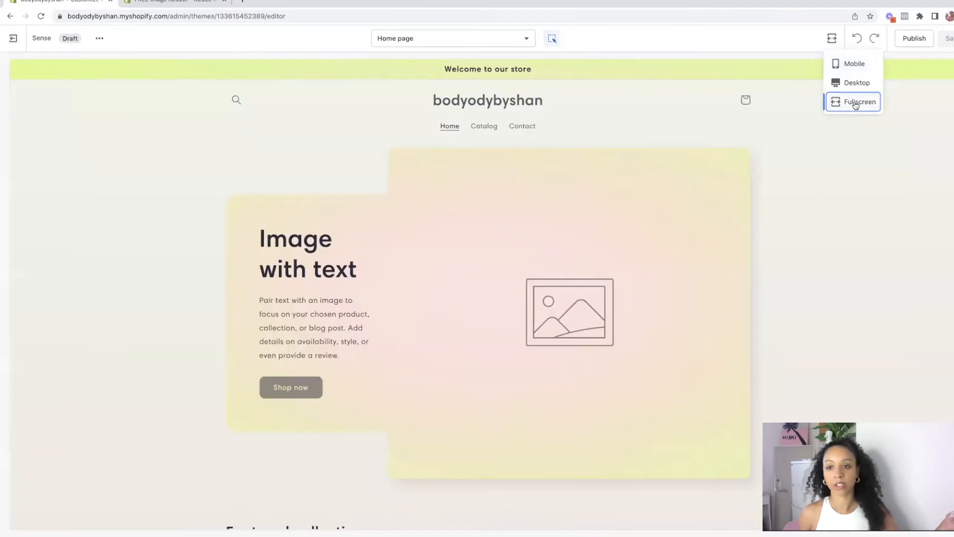
{"action": "left_click", "coordinate": [851, 83]}
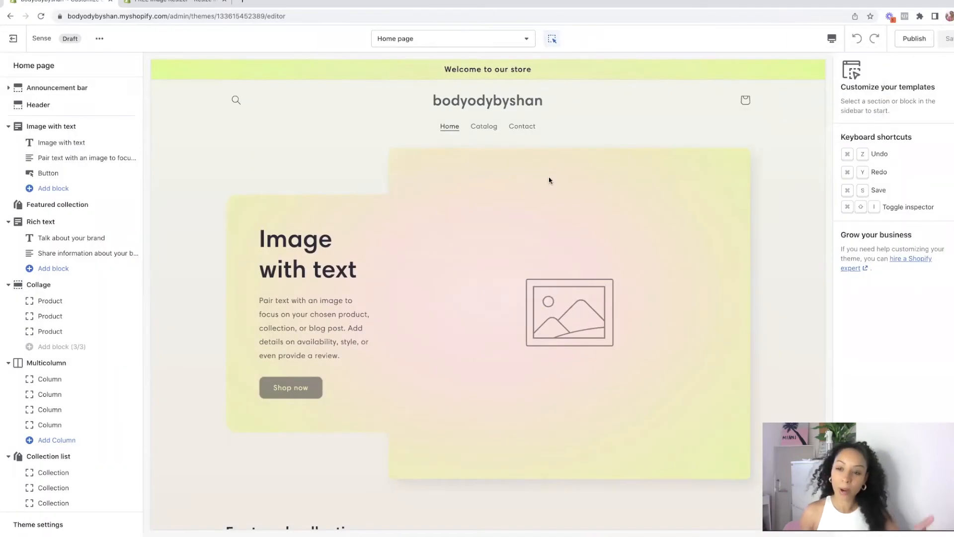
Switch the home page preview to mobile and examine the image, featured collection and rich text sections.
{"action": "left_click", "coordinate": [837, 32]}
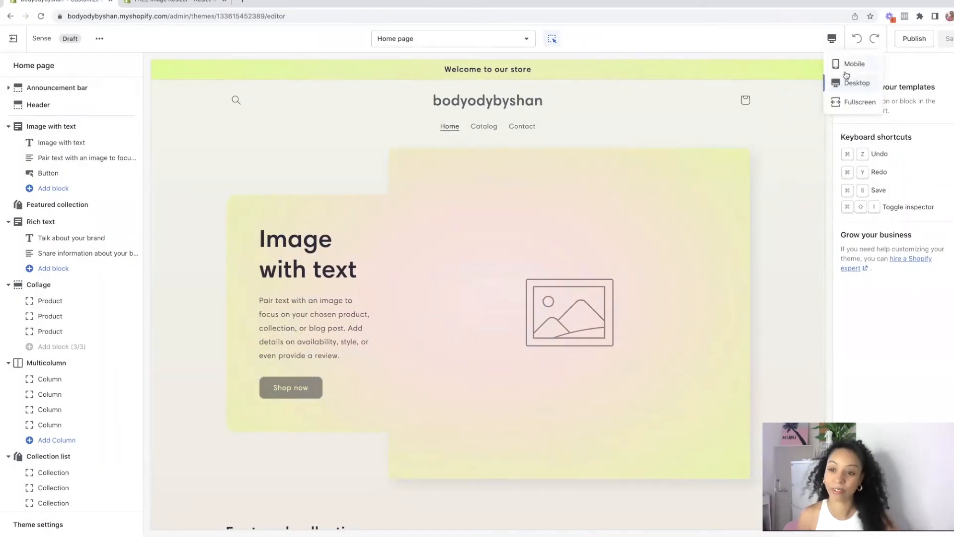
{"action": "left_click", "coordinate": [841, 71]}
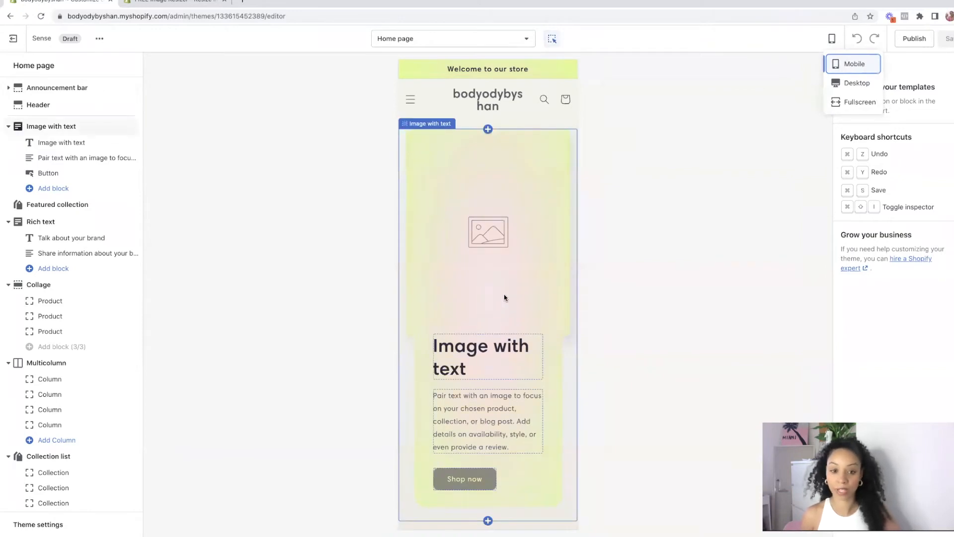
{"action": "scroll", "coordinate": [504, 297], "scroll_direction": "down", "scroll_amount": 5}
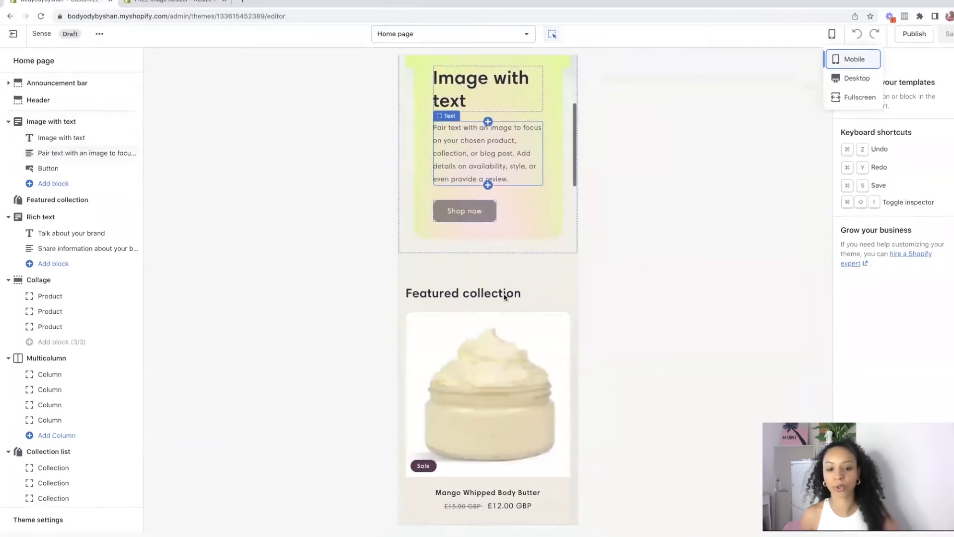
{"action": "scroll", "coordinate": [505, 297], "scroll_direction": "down", "scroll_amount": 5}
{"action": "scroll", "coordinate": [505, 297], "scroll_direction": "up", "scroll_amount": 2}
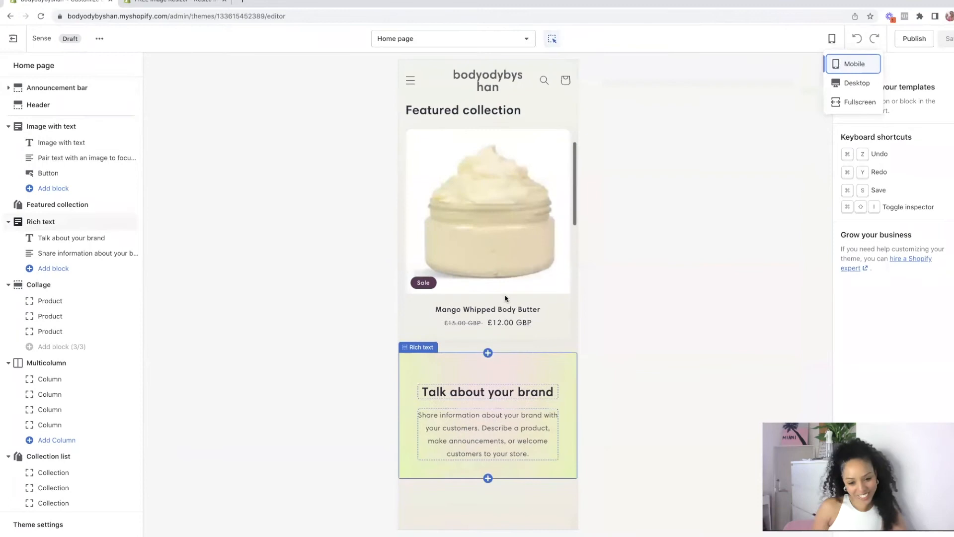
{"action": "scroll", "coordinate": [504, 293], "scroll_direction": "up", "scroll_amount": 8}
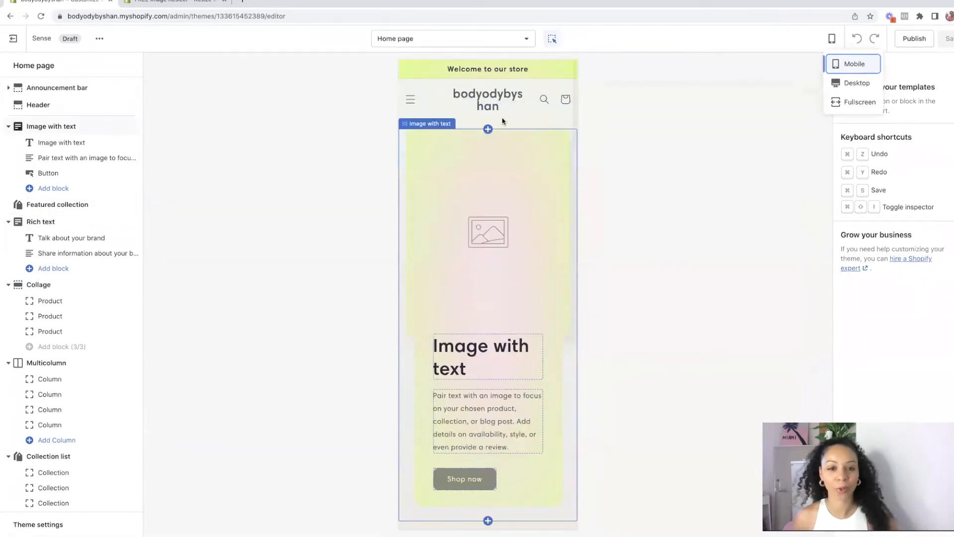
Add the BodyOdy logo image to the header and enlarge its custom width, keeping the desktop logo position at Top center.
{"action": "left_click", "coordinate": [476, 96]}
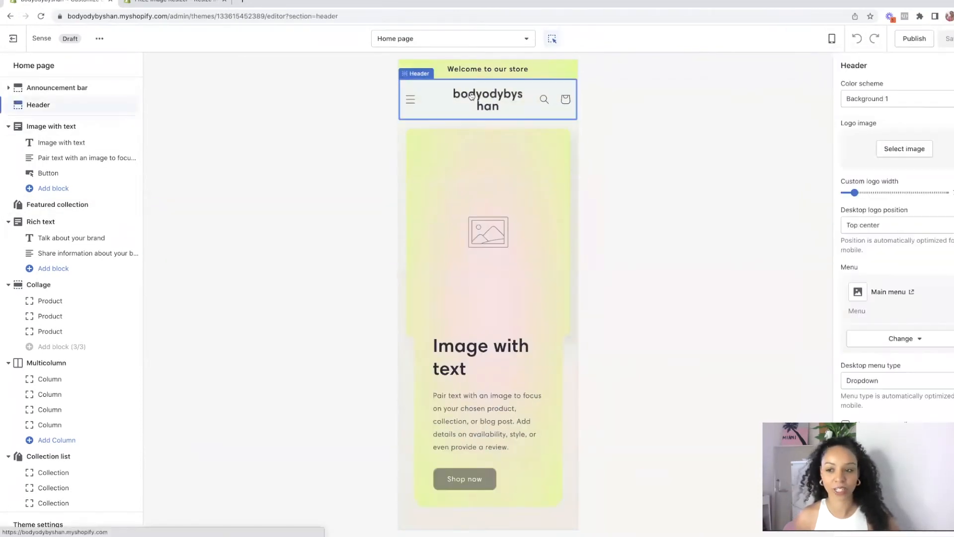
{"action": "left_click", "coordinate": [920, 148]}
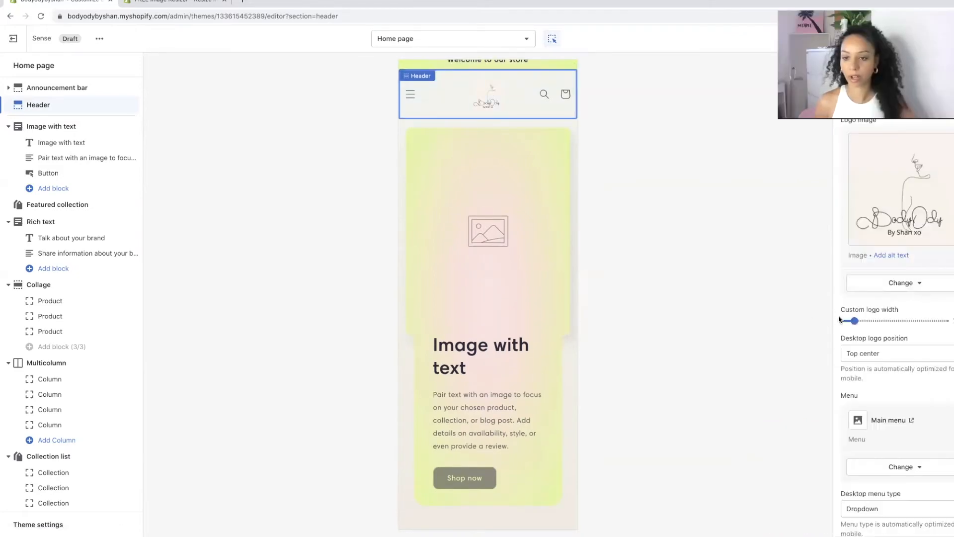
{"action": "left_click_drag", "start_coordinate": [854, 321], "coordinate": [883, 321]}
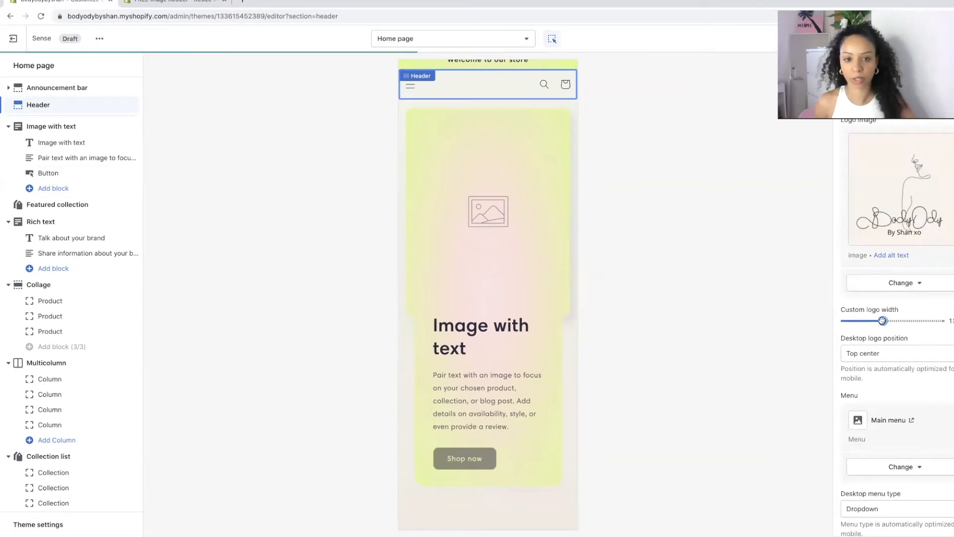
{"action": "left_click", "coordinate": [884, 354]}
{"action": "left_click", "coordinate": [884, 354]}
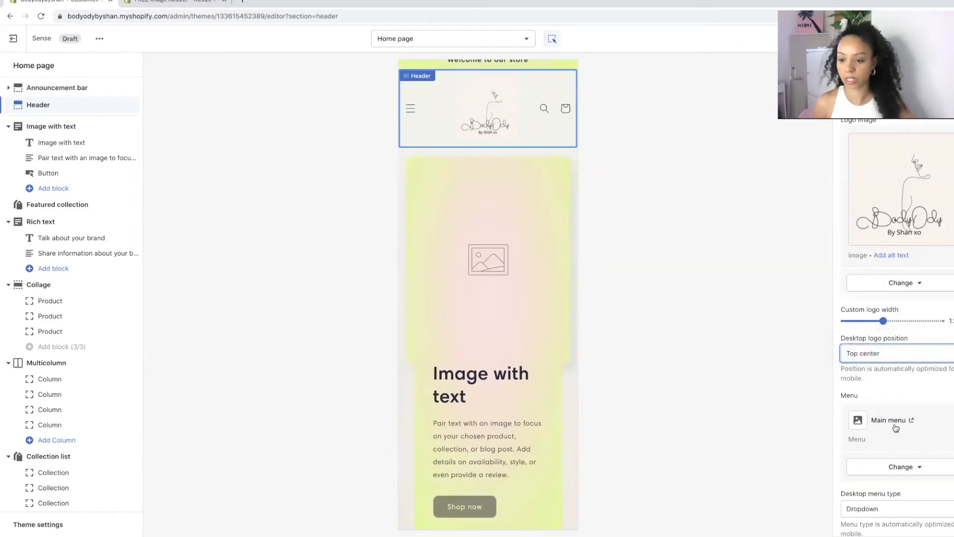
{"action": "scroll", "coordinate": [894, 431], "scroll_direction": "down", "scroll_amount": 3}
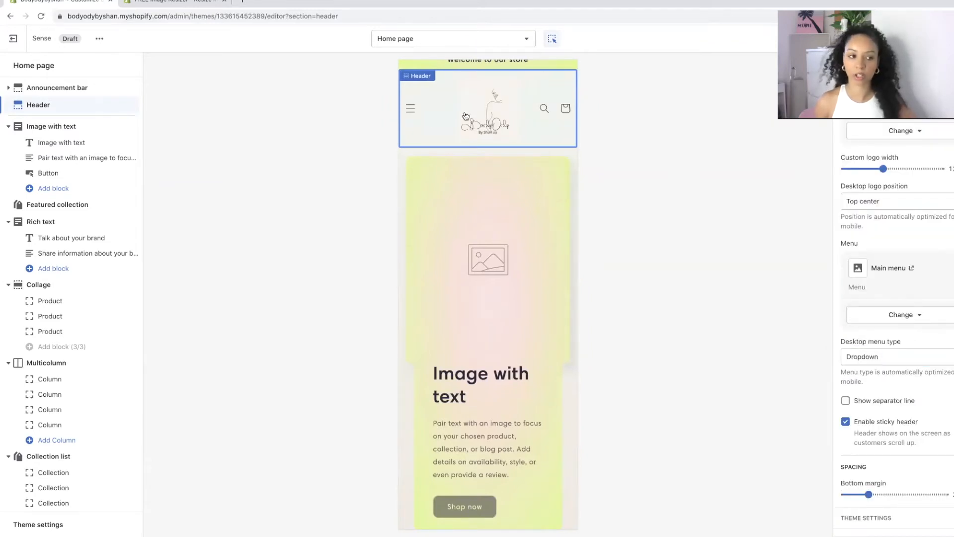
Open the theme settings and examine the typography options for heading and body fonts.
{"action": "scroll", "coordinate": [67, 442], "scroll_direction": "down", "scroll_amount": 3}
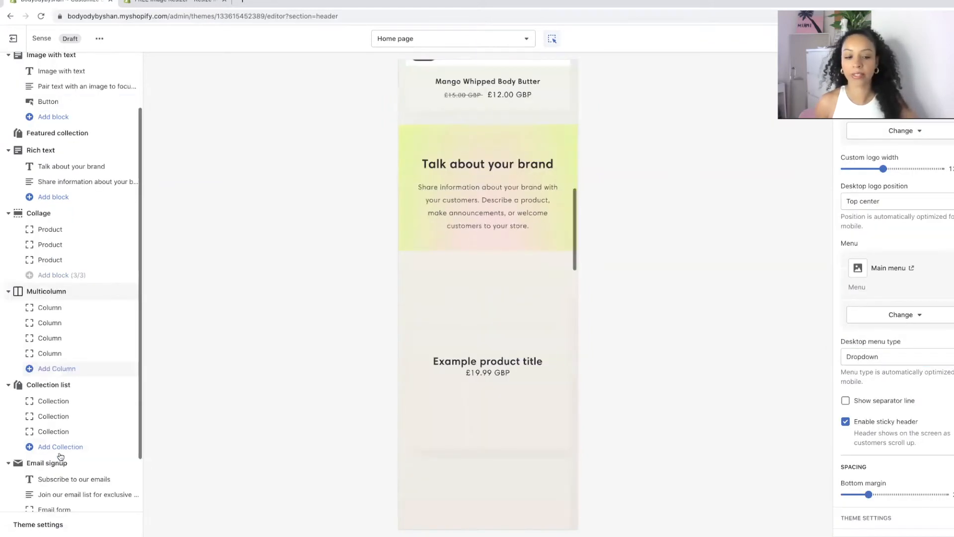
{"action": "left_click", "coordinate": [58, 525]}
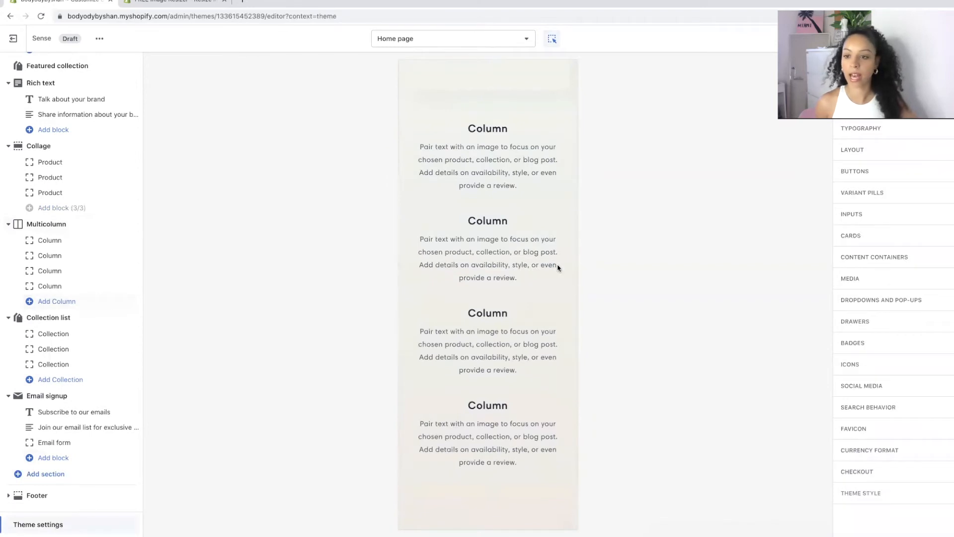
{"action": "left_click", "coordinate": [852, 149]}
{"action": "left_click", "coordinate": [853, 150]}
{"action": "left_click", "coordinate": [861, 128]}
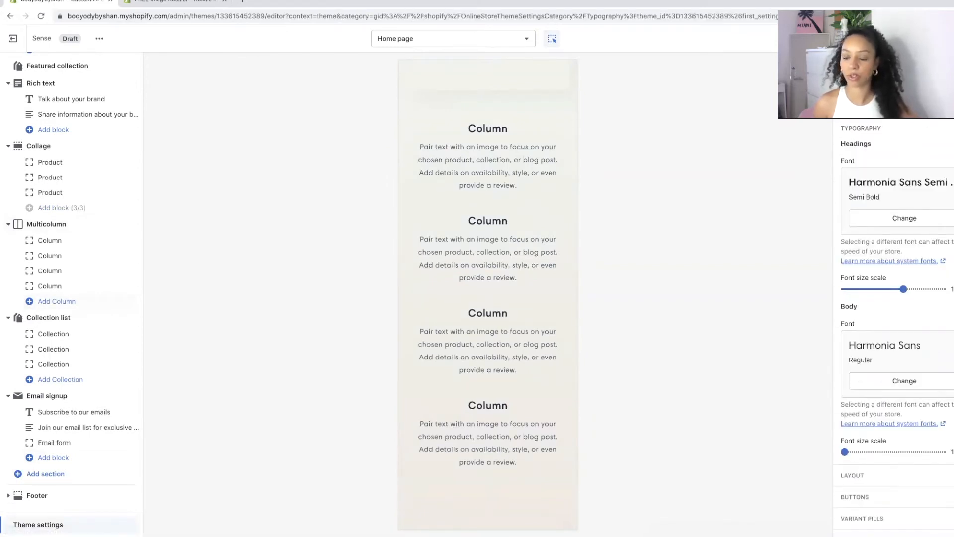
{"action": "left_click", "coordinate": [861, 128]}
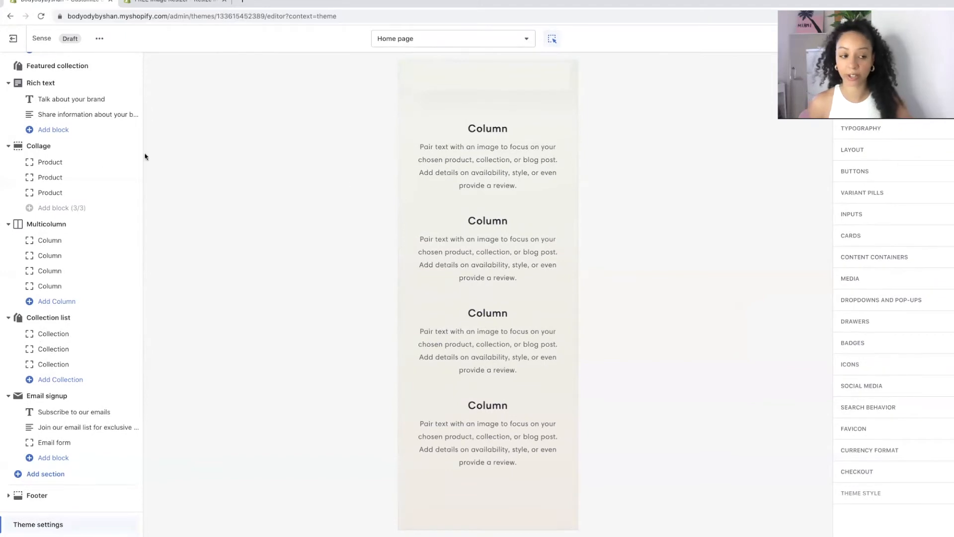
Set the image-with-text heading to "Fruity Body Butters" and its text to "Choose from our juicy collection..", and save the changes.
{"action": "scroll", "coordinate": [87, 158], "scroll_direction": "up", "scroll_amount": 4}
{"action": "left_click", "coordinate": [470, 235]}
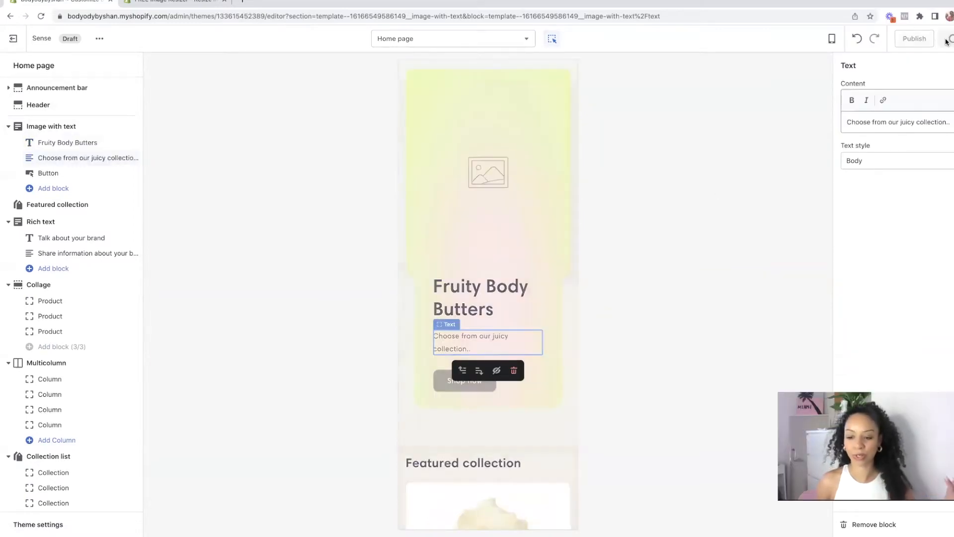
Add the photo of a hand with cream swatches as the image of the image-with-text section.
{"action": "left_click", "coordinate": [480, 155]}
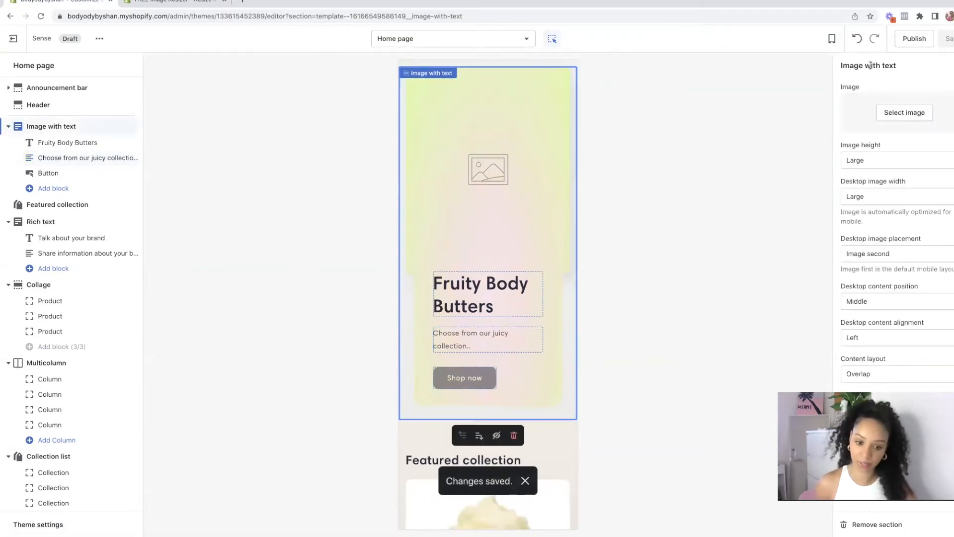
{"action": "left_click", "coordinate": [917, 114]}
{"action": "left_click", "coordinate": [856, 118]}
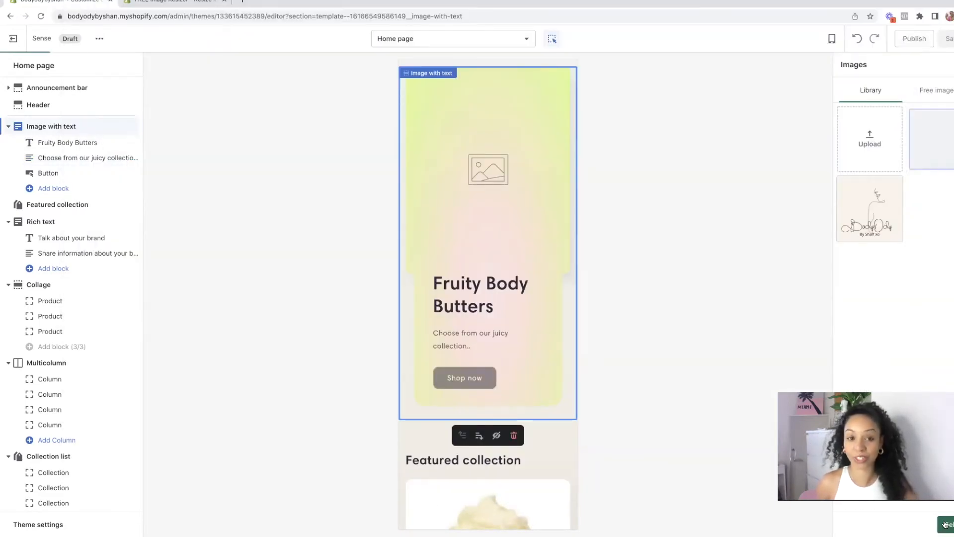
{"action": "left_click", "coordinate": [945, 523]}
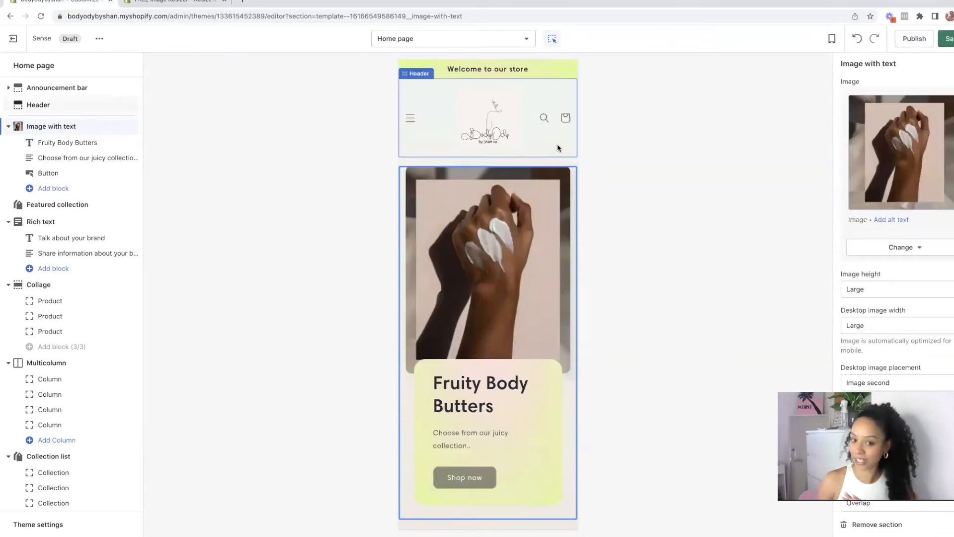
Change the announcement bar text to "Enjoy 10% off code BUTTER10" and save the theme.
{"action": "left_click", "coordinate": [546, 69]}
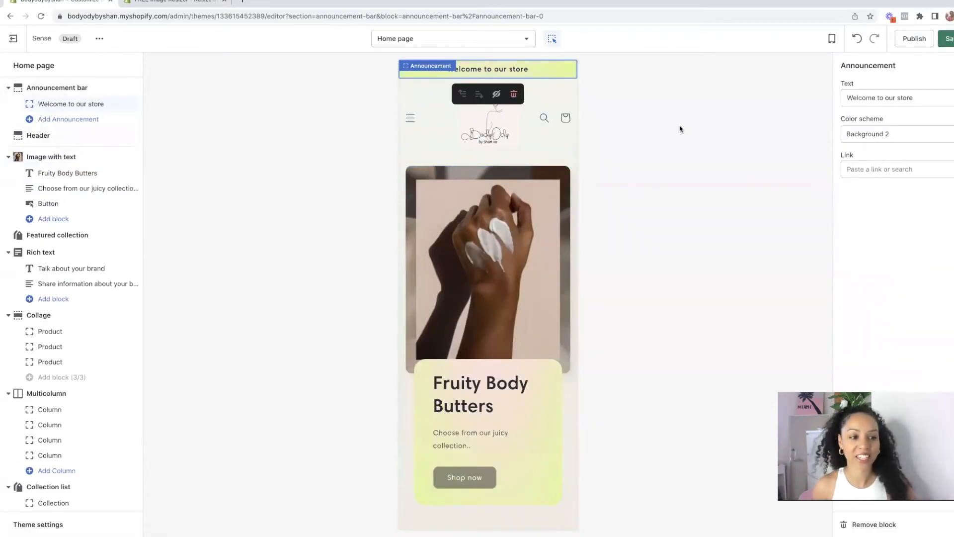
{"action": "triple_click", "coordinate": [883, 97]}
{"action": "type", "text": "Enjoy 1"}
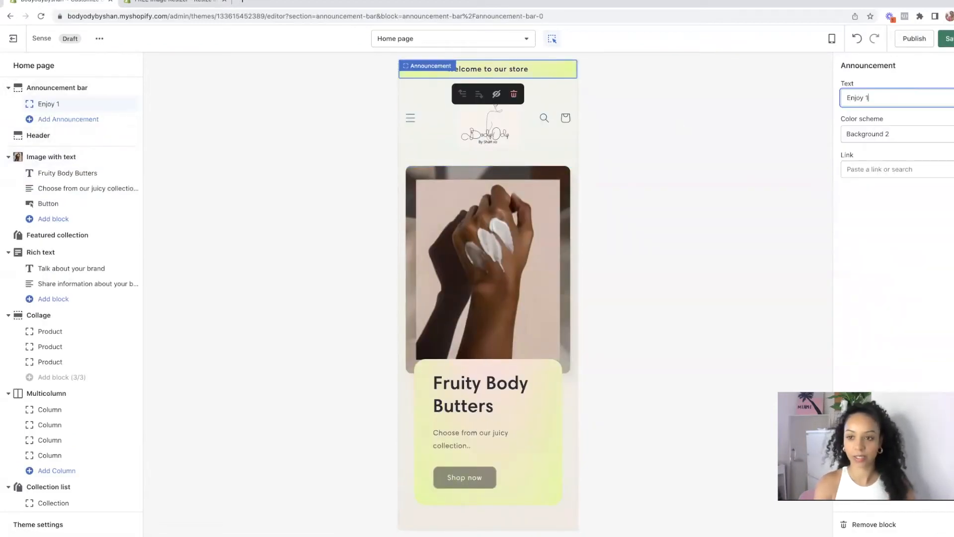
{"action": "type", "text": "0% off code BUTTER10"}
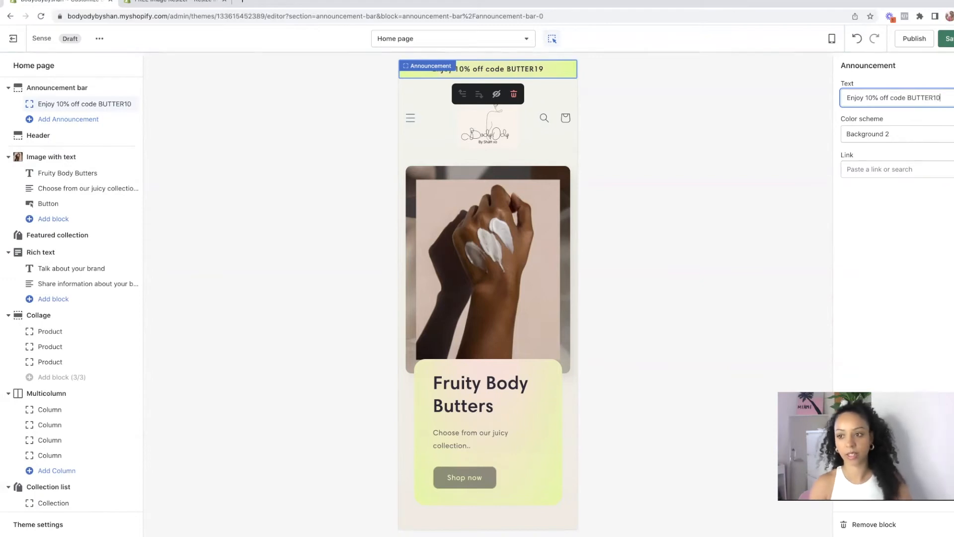
{"action": "key", "text": "super+s"}
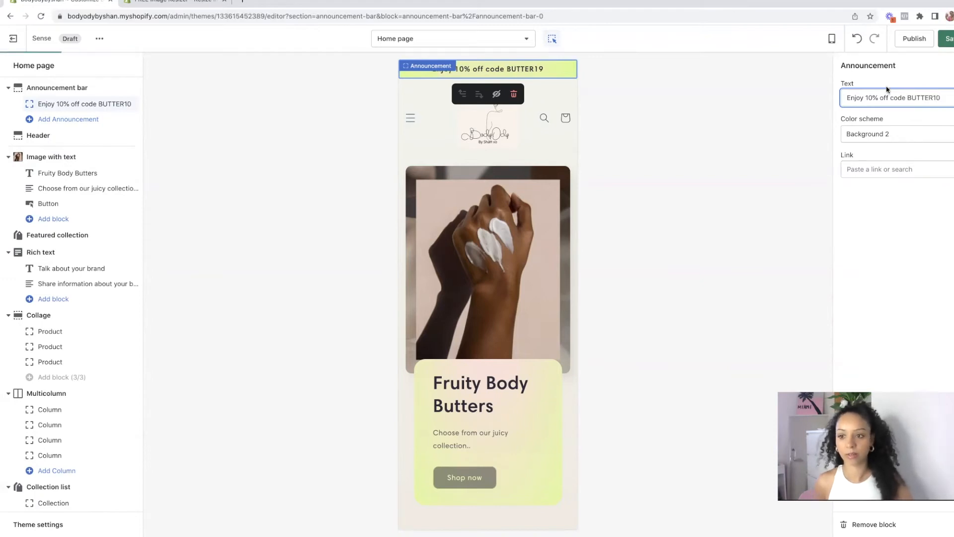
Switch the theme preview to desktop view and review the home page's image-with-text and featured collection sections.
{"action": "left_click", "coordinate": [832, 39]}
{"action": "left_click", "coordinate": [854, 83]}
{"action": "scroll", "coordinate": [493, 260], "scroll_direction": "down", "scroll_amount": 10}
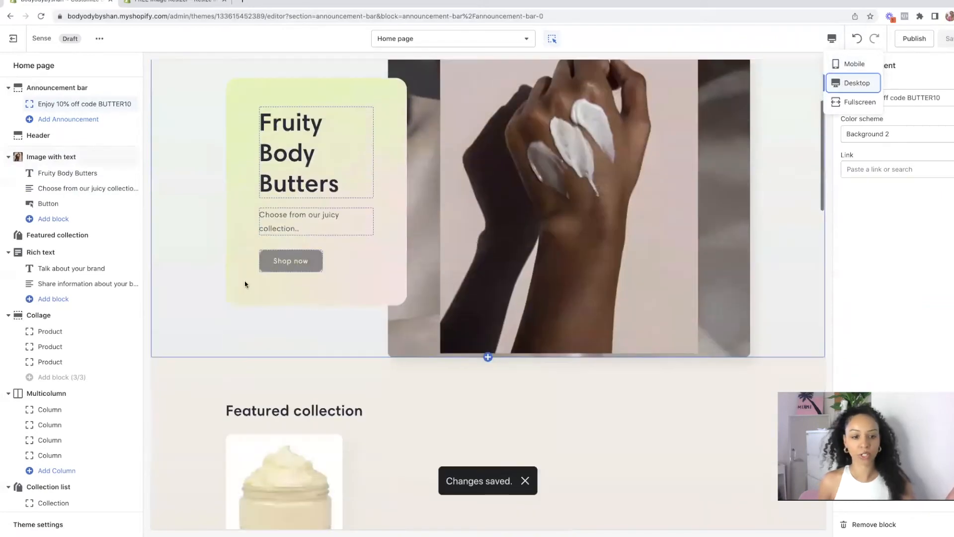
{"action": "scroll", "coordinate": [261, 285], "scroll_direction": "down", "scroll_amount": 1}
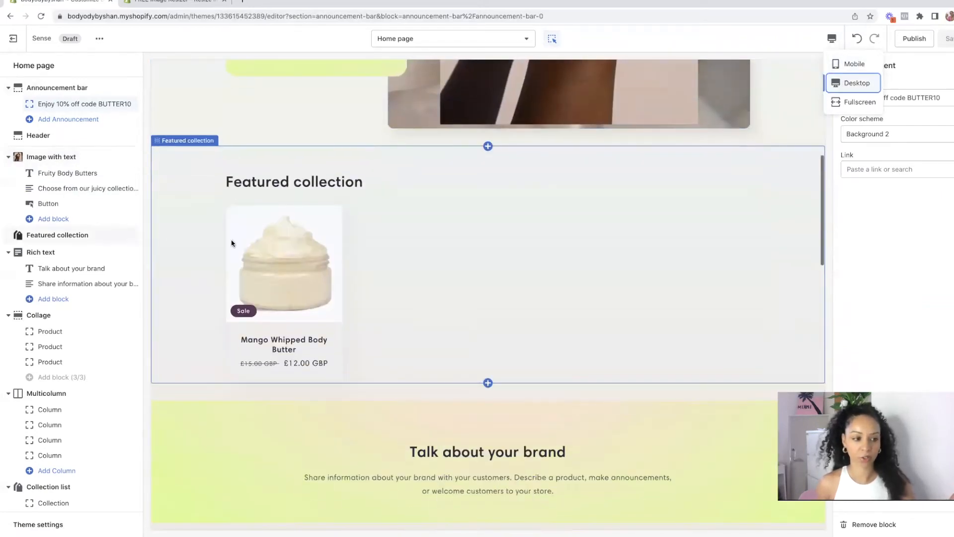
{"action": "scroll", "coordinate": [347, 270], "scroll_direction": "up", "scroll_amount": 1}
Open the Mango Whipped Body Butter product page in the preview, review its product information and open the Ingredients collapsible row's settings.
{"action": "left_click", "coordinate": [305, 277]}
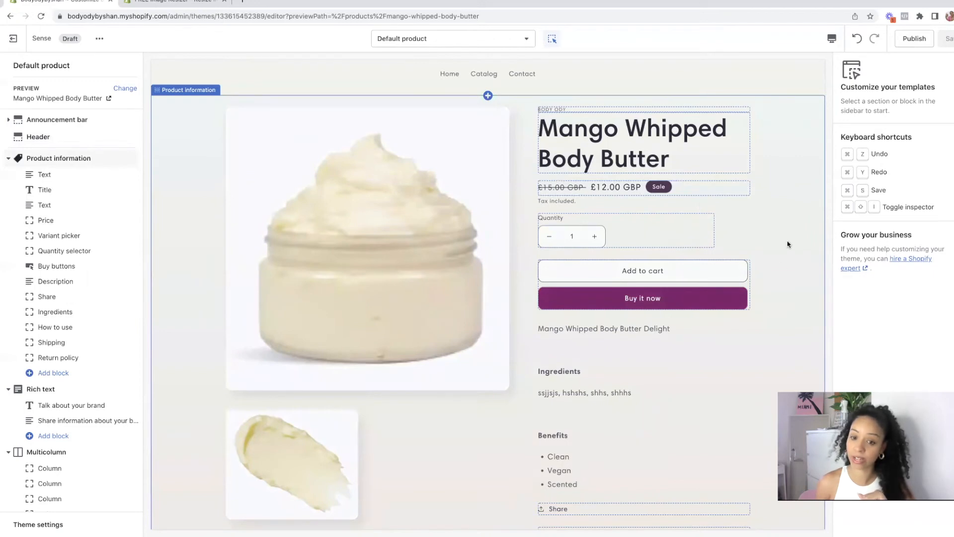
{"action": "scroll", "coordinate": [779, 266], "scroll_direction": "down", "scroll_amount": 1}
{"action": "scroll", "coordinate": [779, 266], "scroll_direction": "down", "scroll_amount": 3}
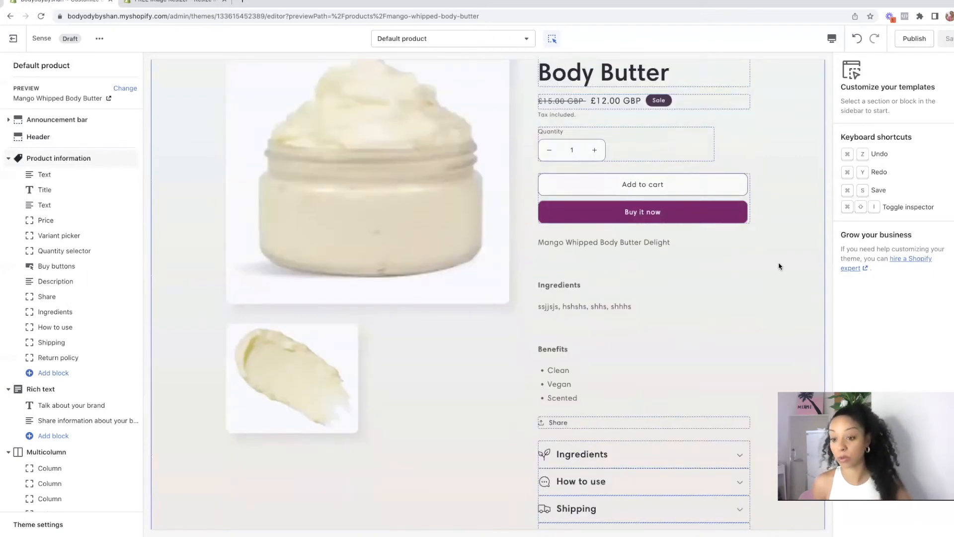
{"action": "scroll", "coordinate": [779, 267], "scroll_direction": "down", "scroll_amount": 5}
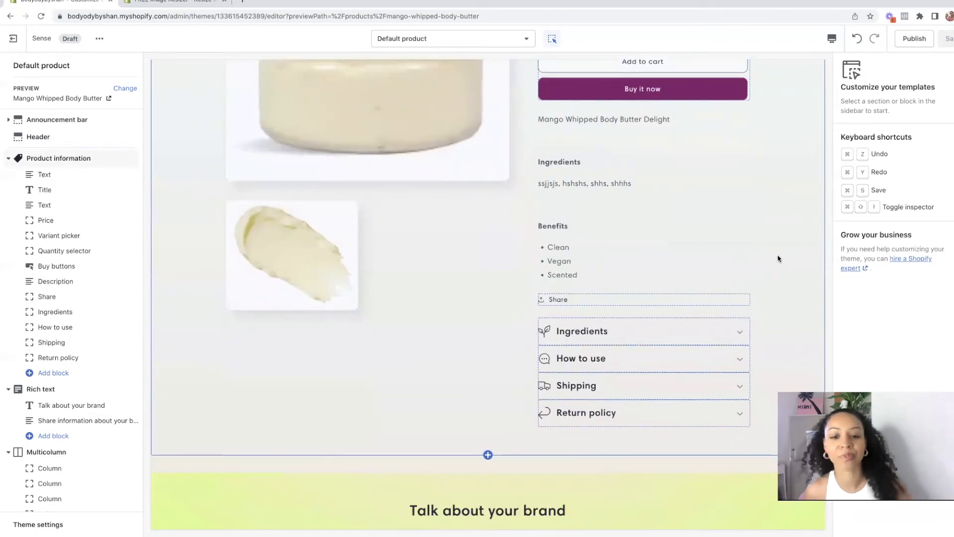
{"action": "scroll", "coordinate": [778, 258], "scroll_direction": "down", "scroll_amount": 1}
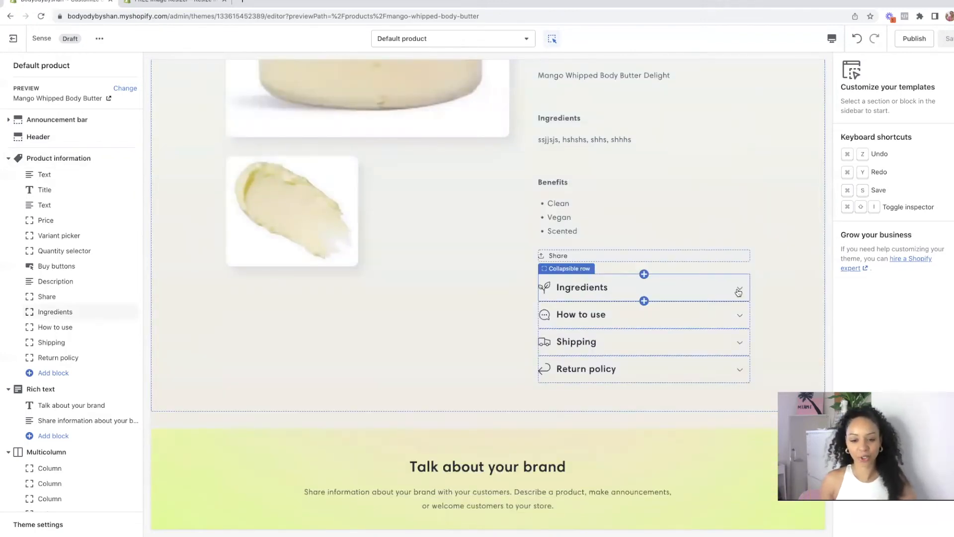
{"action": "left_click", "coordinate": [739, 292]}
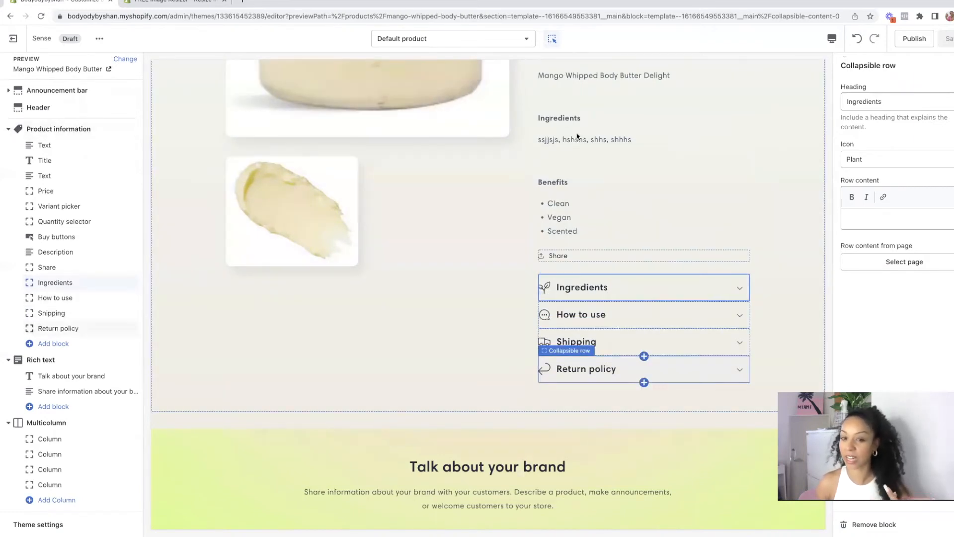
Examine the product page's remaining sections, from the brand text and columns down to the email sign-up footer.
{"action": "scroll", "coordinate": [583, 140], "scroll_direction": "down", "scroll_amount": 5}
{"action": "scroll", "coordinate": [582, 139], "scroll_direction": "down", "scroll_amount": 10}
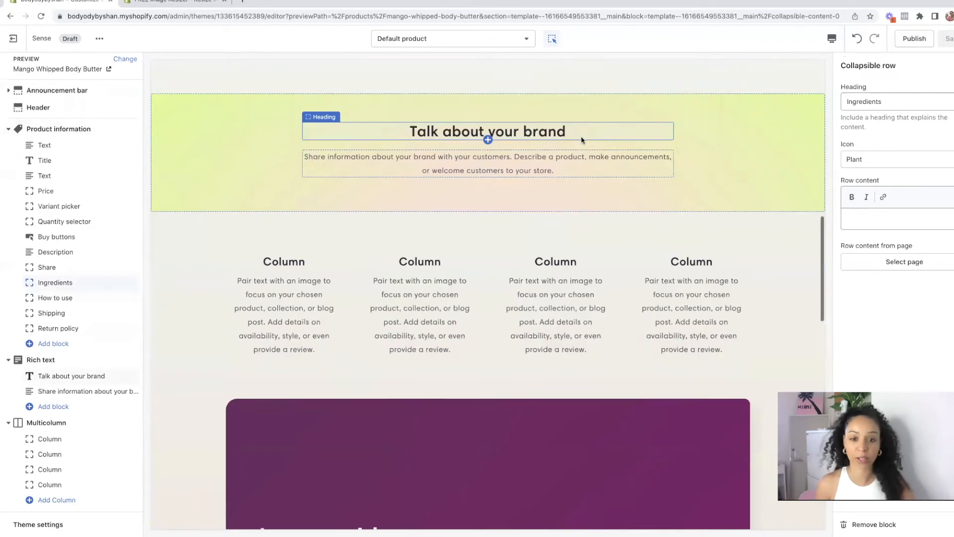
{"action": "scroll", "coordinate": [582, 147], "scroll_direction": "down", "scroll_amount": 10}
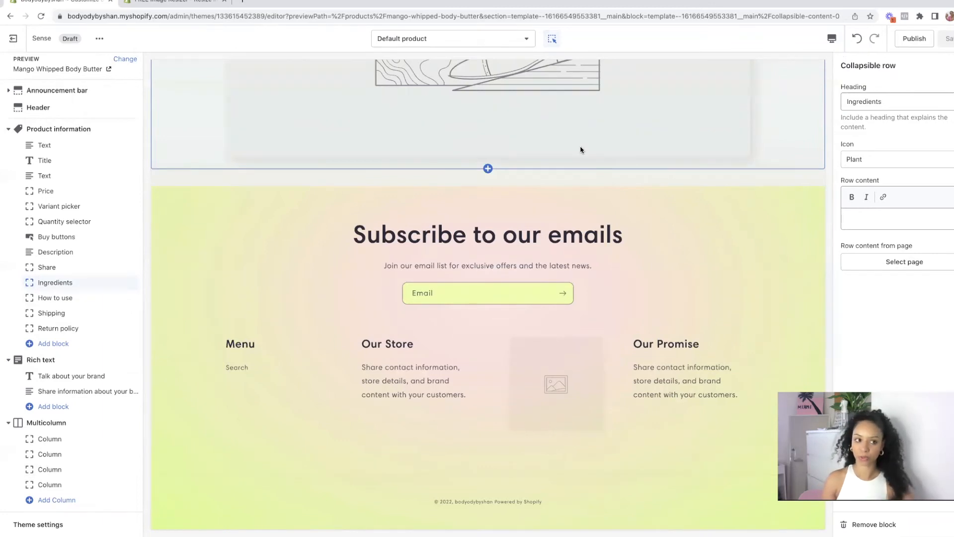
{"action": "scroll", "coordinate": [581, 148], "scroll_direction": "up", "scroll_amount": 4}
{"action": "scroll", "coordinate": [581, 148], "scroll_direction": "up", "scroll_amount": 1}
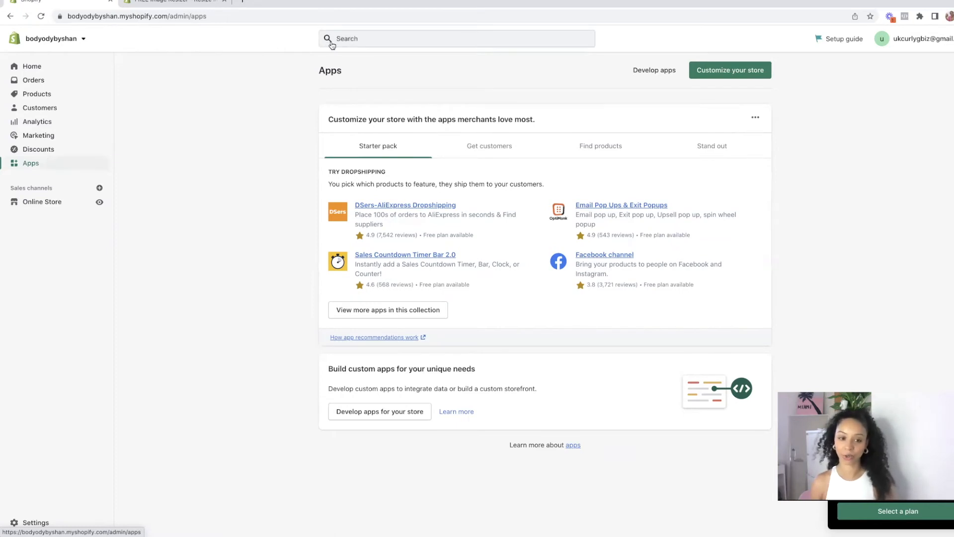
Open the Shopify App Store from the store's Apps page and search it for "sticky cart".
{"action": "left_click", "coordinate": [731, 68]}
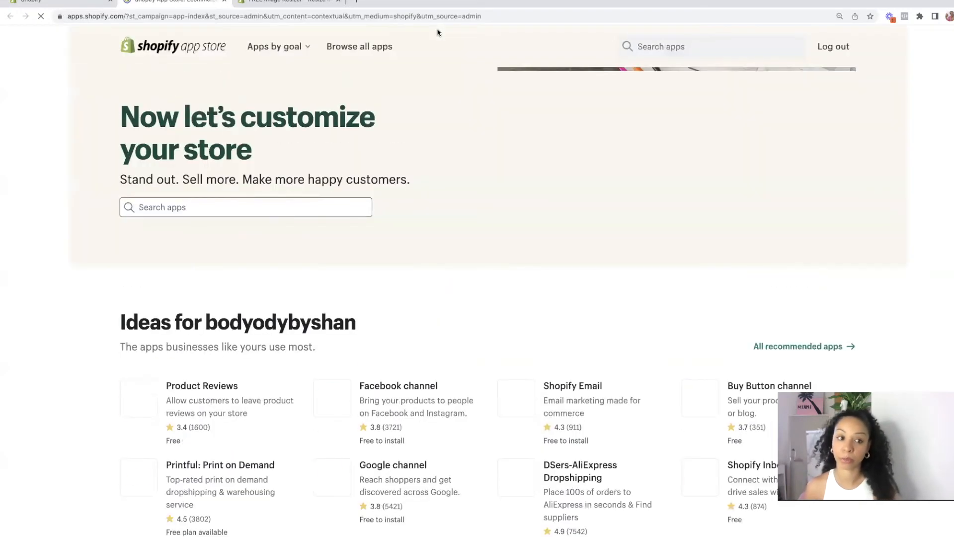
{"action": "left_click", "coordinate": [360, 209]}
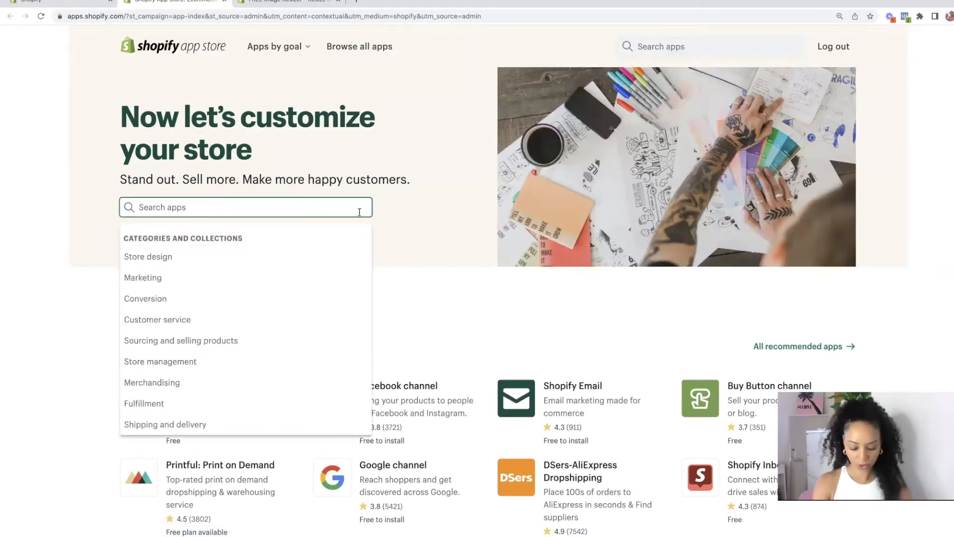
{"action": "type", "text": "sticky cart"}
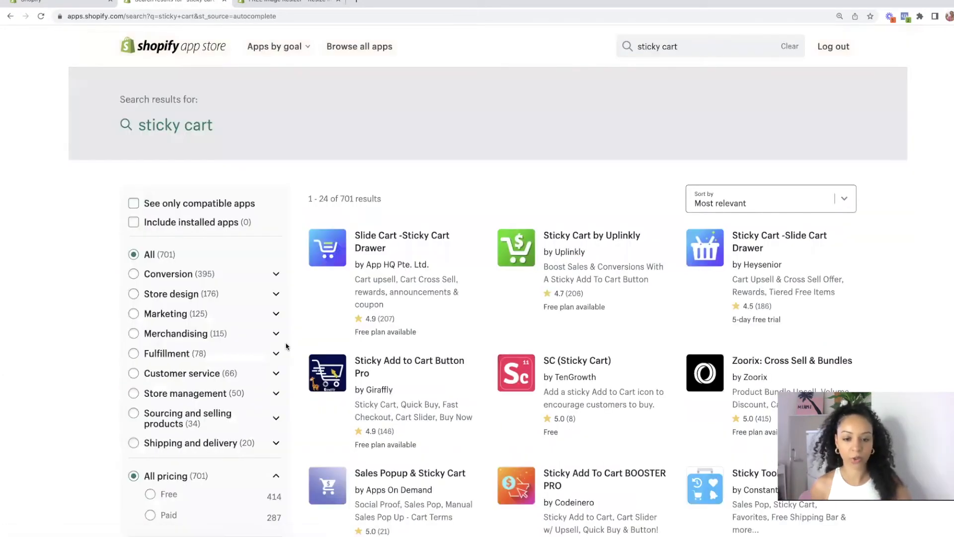
{"action": "scroll", "coordinate": [286, 346], "scroll_direction": "down", "scroll_amount": 2}
On the O So Curly store, add the kids reversible satin bonnet to the cart and examine the cart pop-up's behaviour along the page.
{"action": "left_click", "coordinate": [645, 338]}
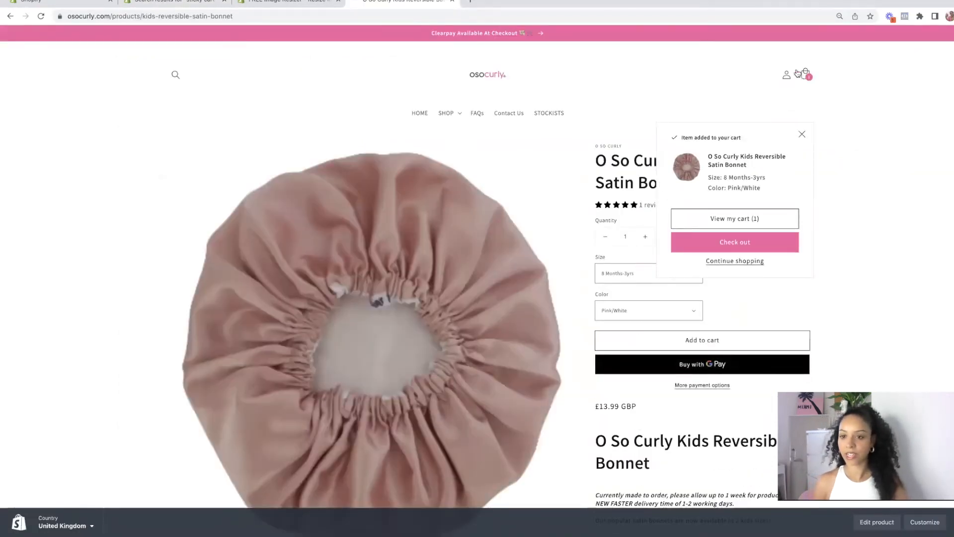
{"action": "scroll", "coordinate": [750, 190], "scroll_direction": "down", "scroll_amount": 10}
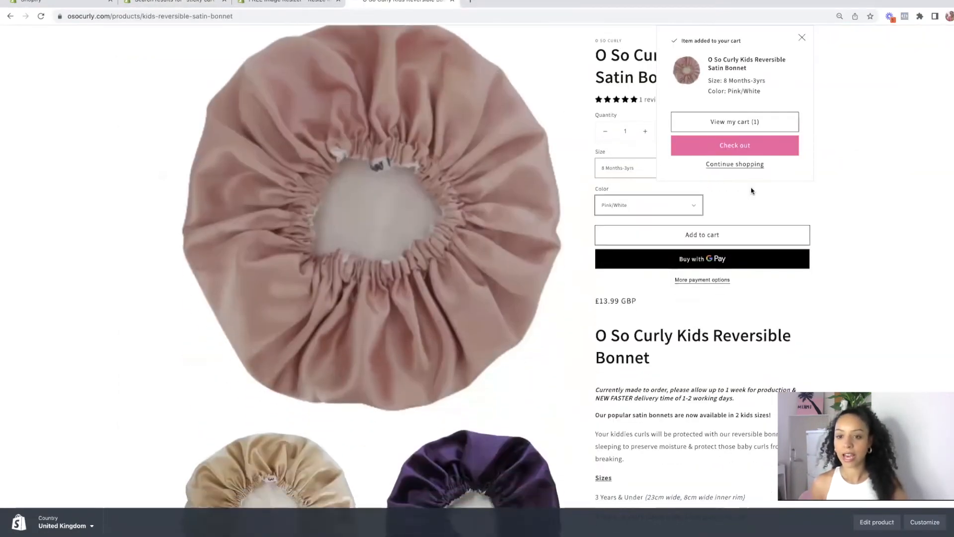
{"action": "scroll", "coordinate": [751, 191], "scroll_direction": "down", "scroll_amount": 5}
{"action": "scroll", "coordinate": [751, 191], "scroll_direction": "up", "scroll_amount": 15}
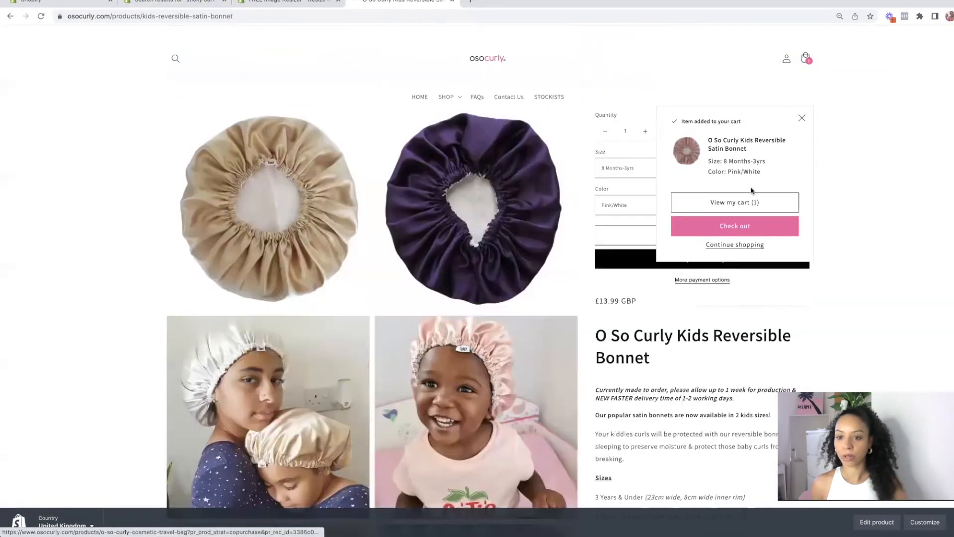
{"action": "scroll", "coordinate": [752, 191], "scroll_direction": "down", "scroll_amount": 4}
{"action": "scroll", "coordinate": [752, 190], "scroll_direction": "down", "scroll_amount": 12}
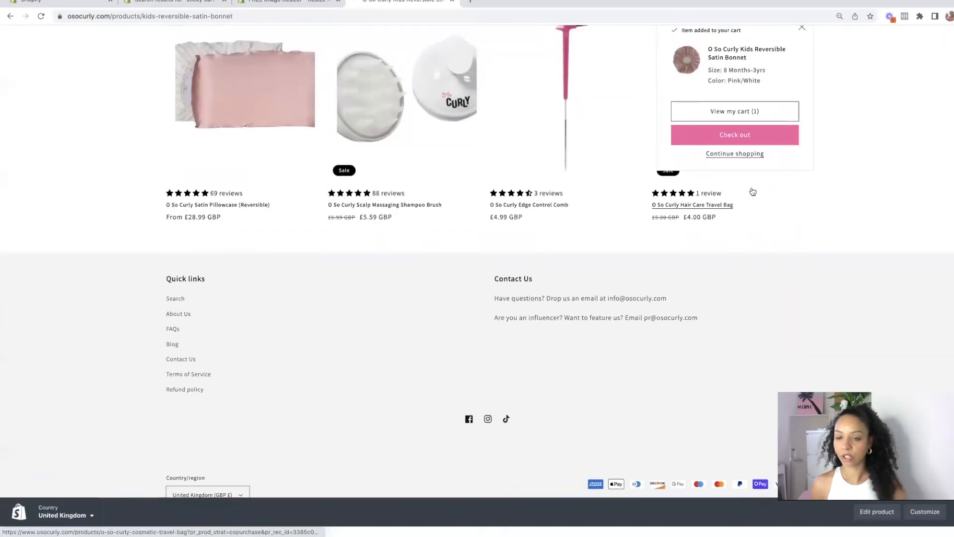
{"action": "scroll", "coordinate": [751, 189], "scroll_direction": "up", "scroll_amount": 18}
{"action": "scroll", "coordinate": [751, 188], "scroll_direction": "up", "scroll_amount": 2}
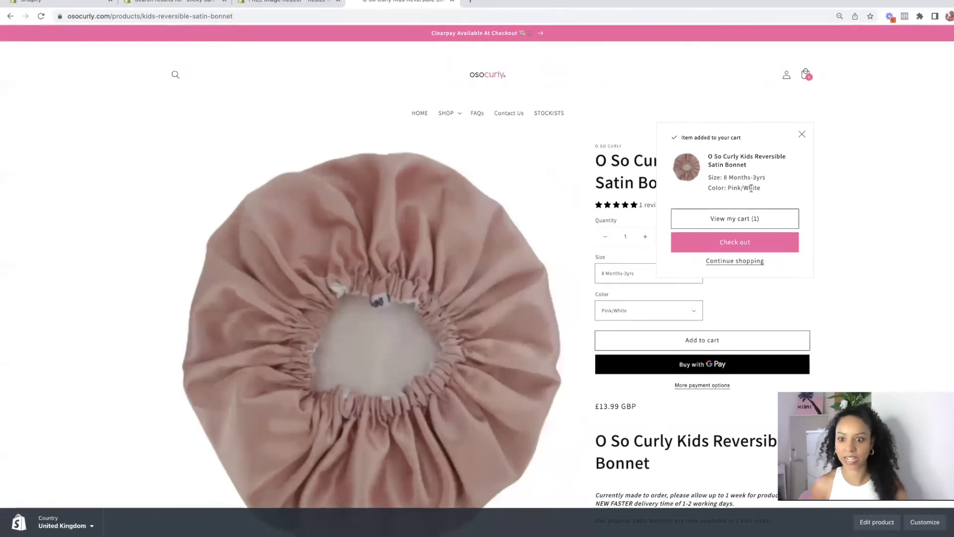
Browse the App Store results for "sales pop" and open the POP! Sales & Live Activity Pop listing to review it.
{"action": "scroll", "coordinate": [725, 108], "scroll_direction": "down", "scroll_amount": 1}
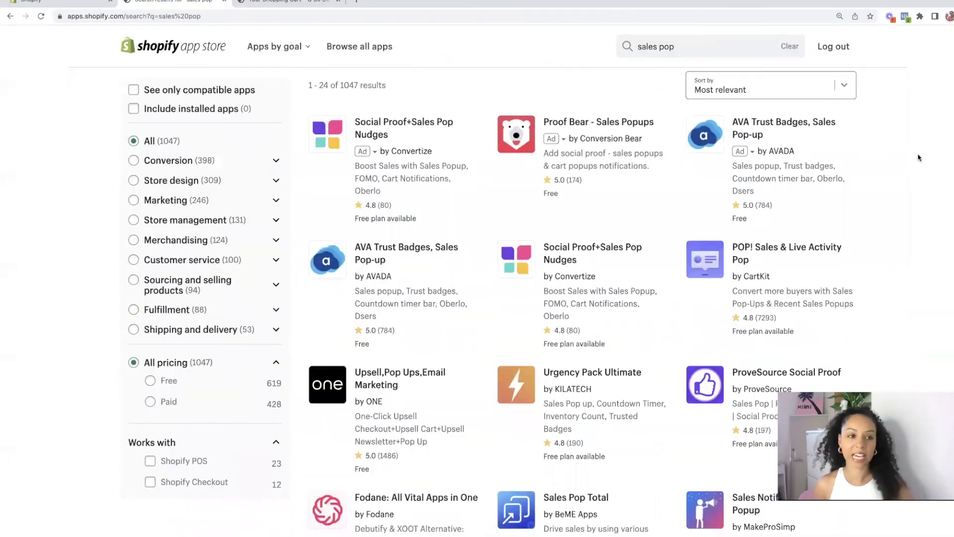
{"action": "scroll", "coordinate": [921, 161], "scroll_direction": "down", "scroll_amount": 1}
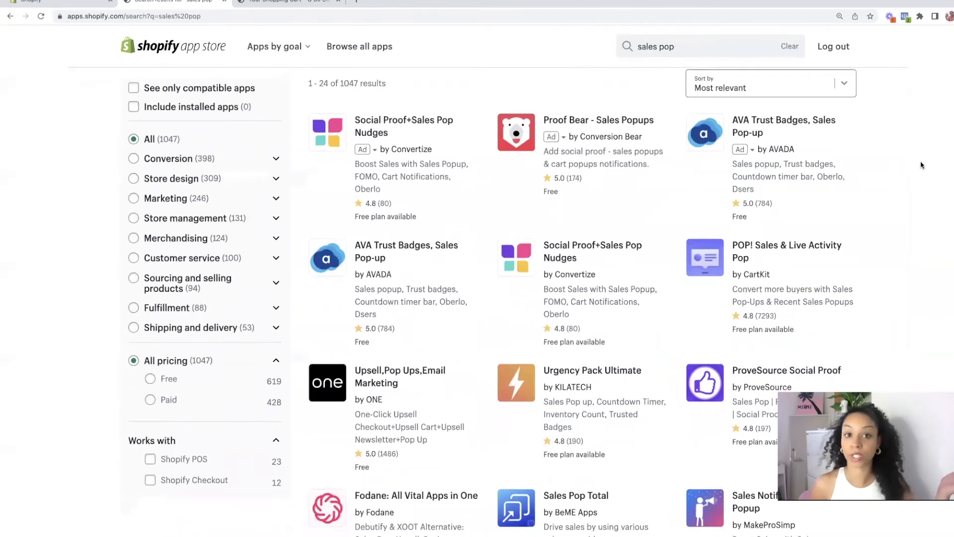
{"action": "left_click", "coordinate": [782, 244]}
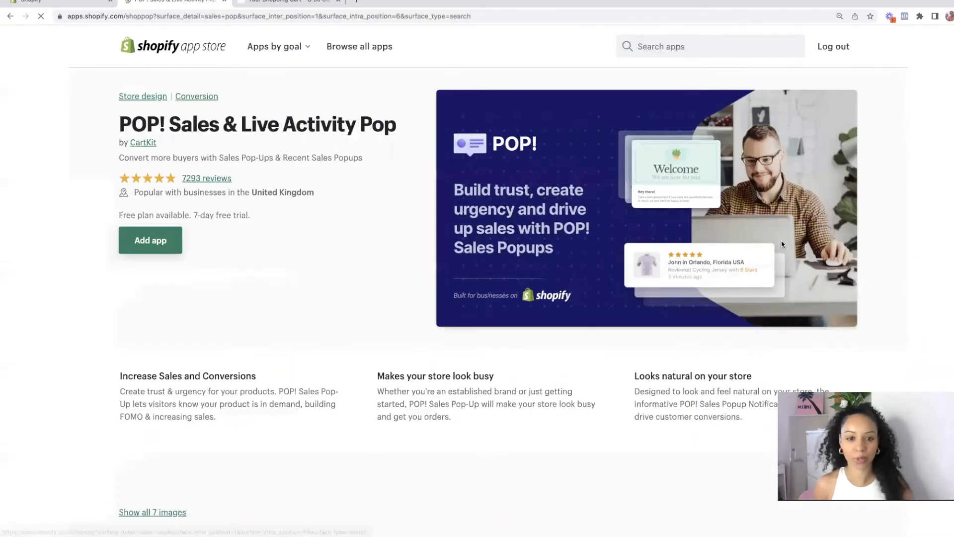
{"action": "scroll", "coordinate": [162, 238], "scroll_direction": "down", "scroll_amount": 10}
{"action": "scroll", "coordinate": [162, 238], "scroll_direction": "up", "scroll_amount": 4}
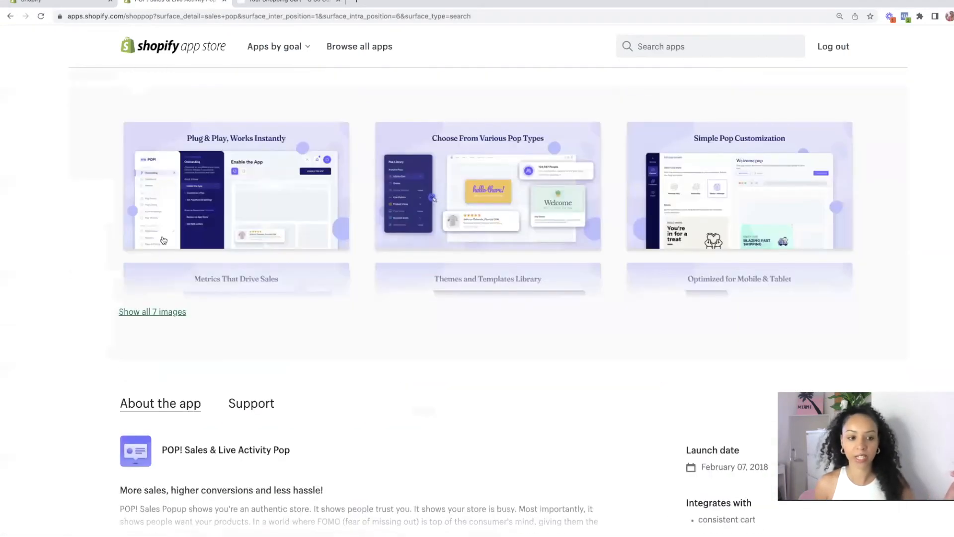
Check the O So Curly home page for sales pop-ups and view the POP! app's enlarged "Choose From Various Pop Types" image.
{"action": "left_click", "coordinate": [278, 4]}
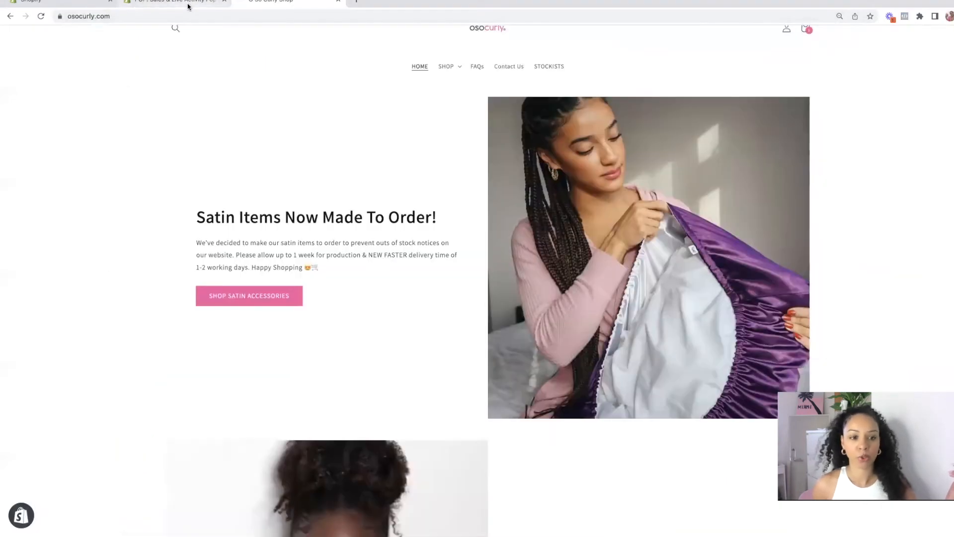
{"action": "left_click", "coordinate": [188, 4]}
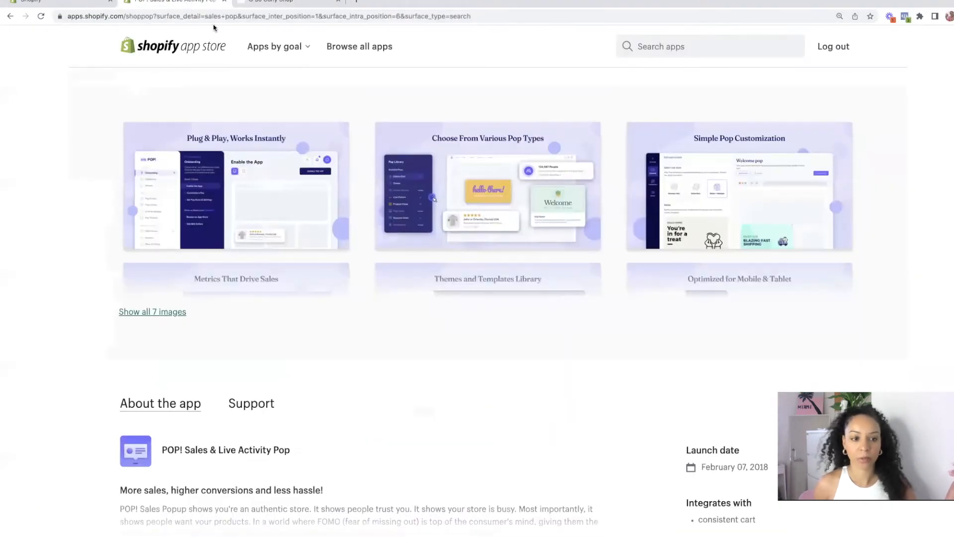
{"action": "left_click", "coordinate": [453, 227]}
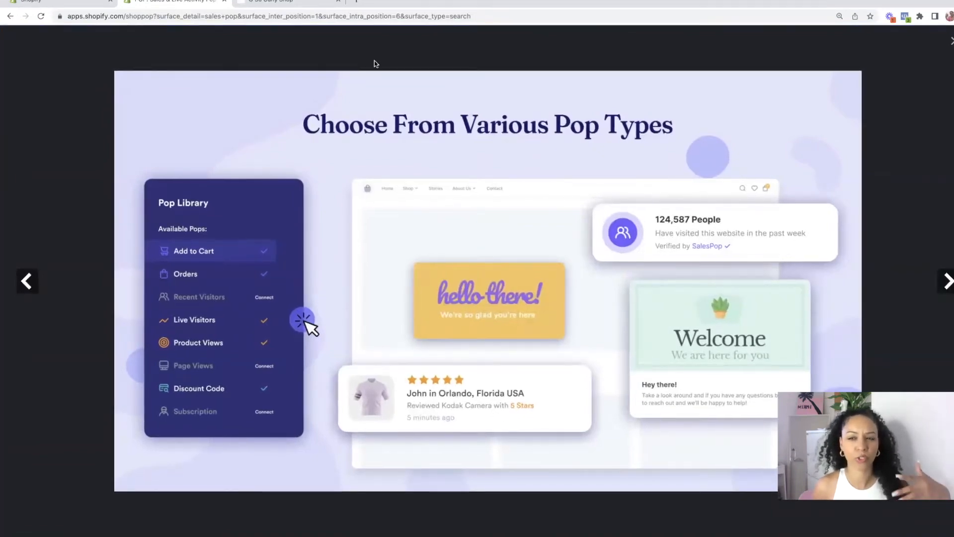
{"action": "left_click", "coordinate": [949, 44]}
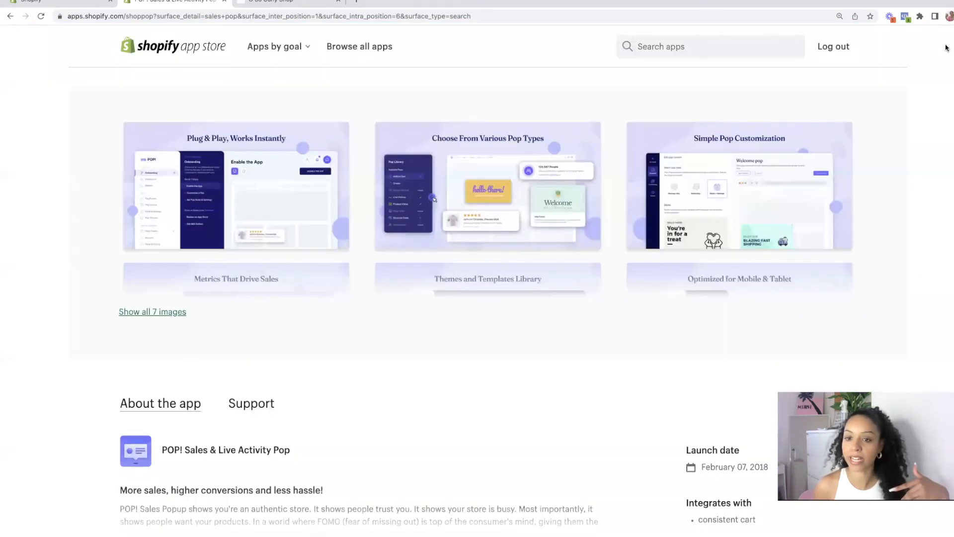
{"action": "scroll", "coordinate": [500, 268], "scroll_direction": "up", "scroll_amount": 7}
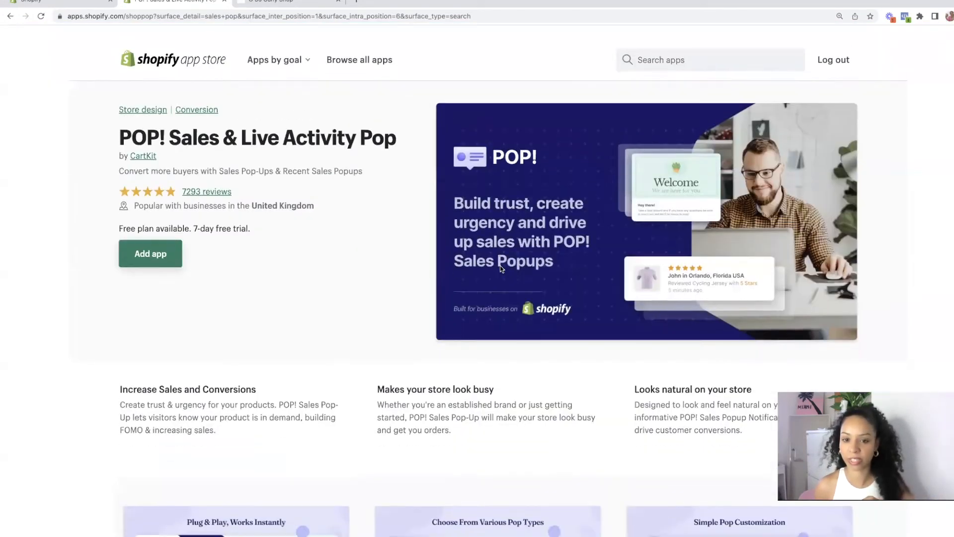
{"action": "left_click", "coordinate": [266, 5]}
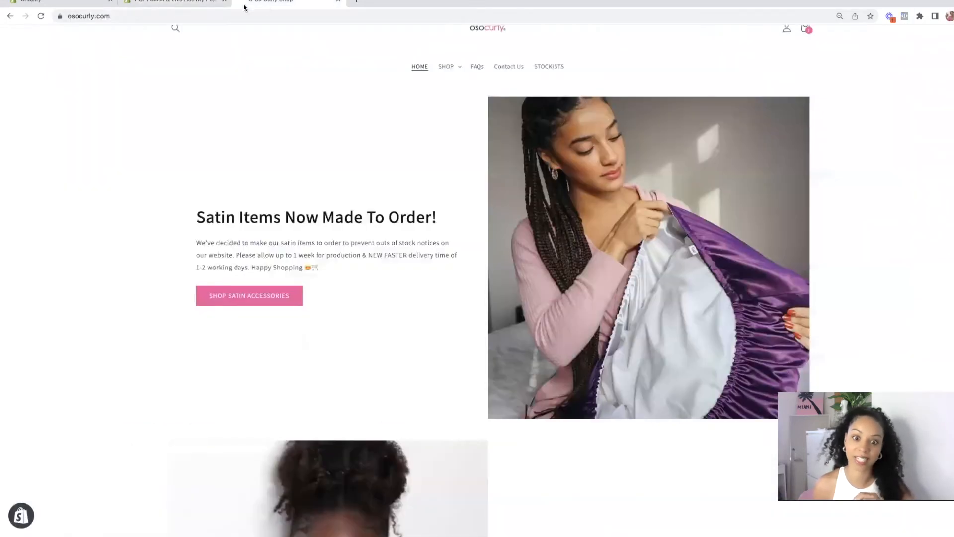
{"action": "left_click", "coordinate": [169, 3]}
Search the Shopify App Store for "bundles".
{"action": "left_click", "coordinate": [661, 46]}
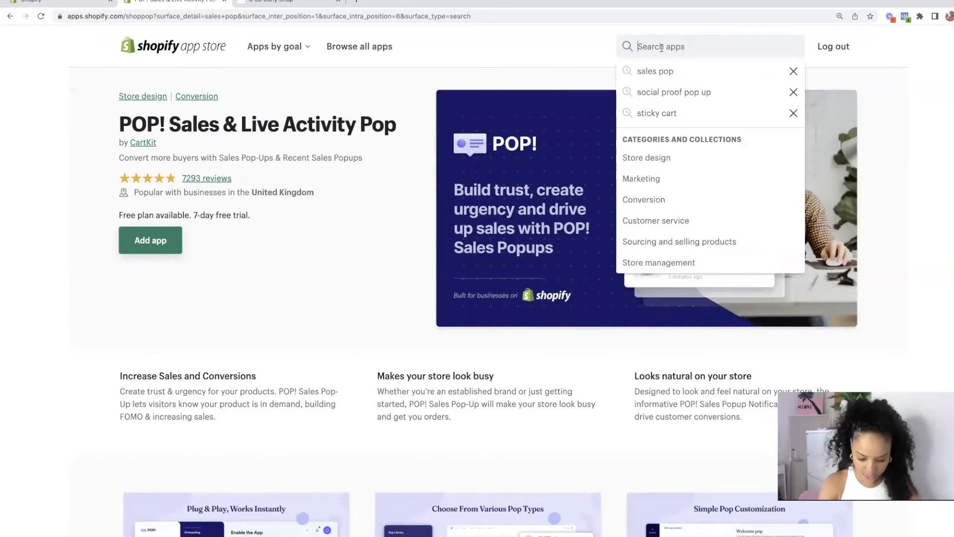
{"action": "type", "text": "bundl"}
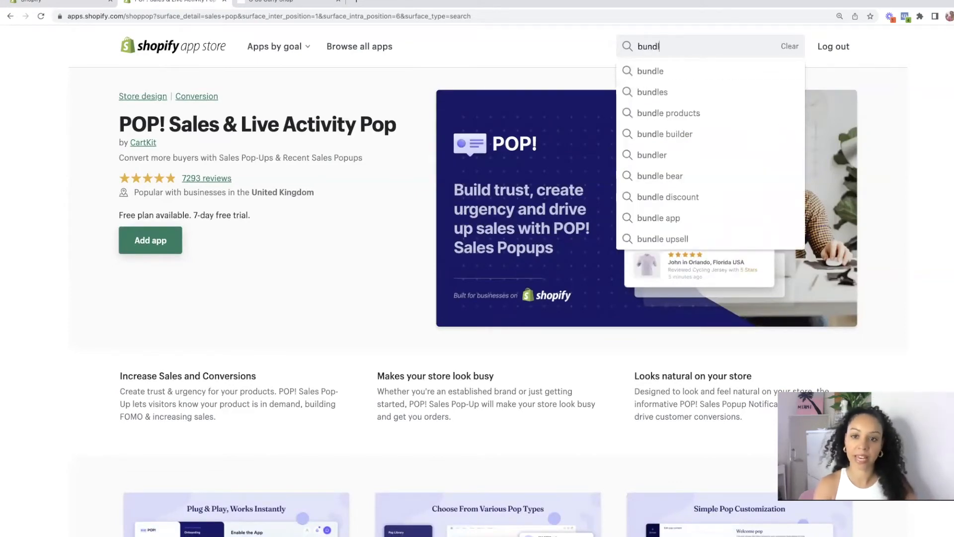
{"action": "type", "text": "es"}
{"action": "key", "text": "Return"}
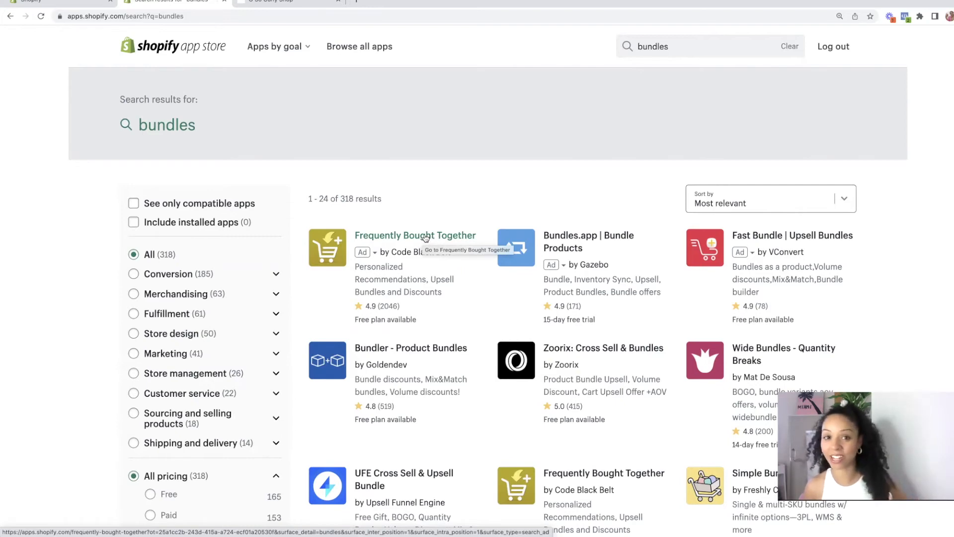
Open the Bundler - Product Bundles app from the results and review its listing's features and images.
{"action": "scroll", "coordinate": [412, 249], "scroll_direction": "down", "scroll_amount": 3}
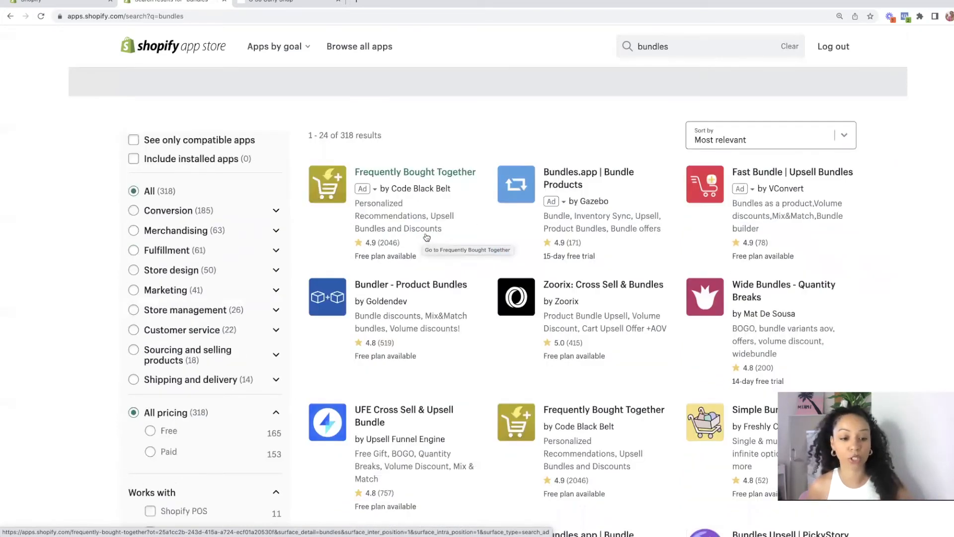
{"action": "left_click", "coordinate": [393, 264]}
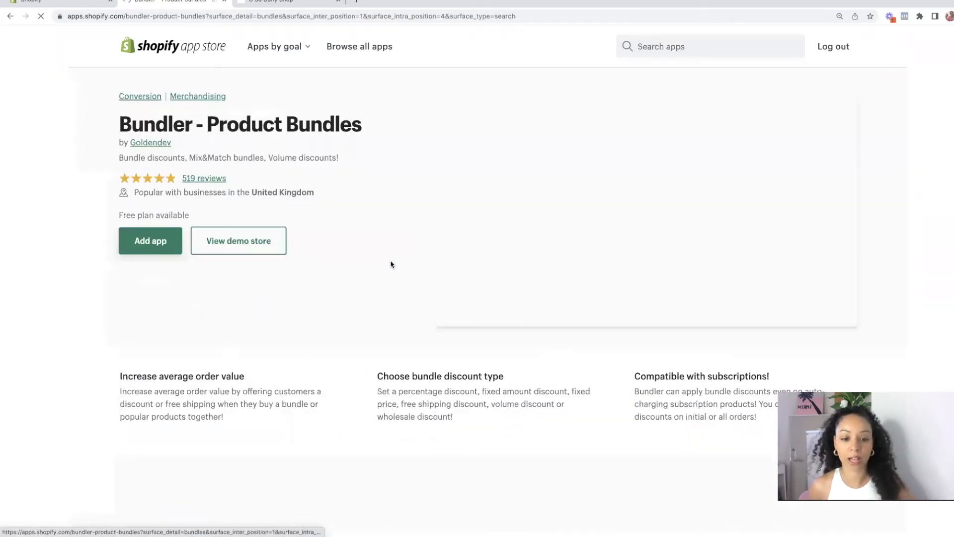
{"action": "scroll", "coordinate": [353, 309], "scroll_direction": "down", "scroll_amount": 2}
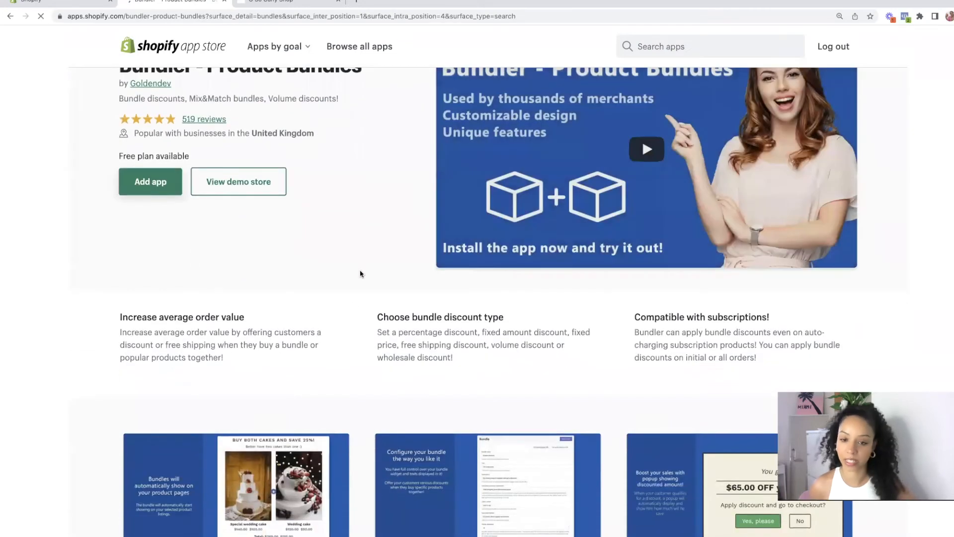
{"action": "scroll", "coordinate": [359, 278], "scroll_direction": "down", "scroll_amount": 1}
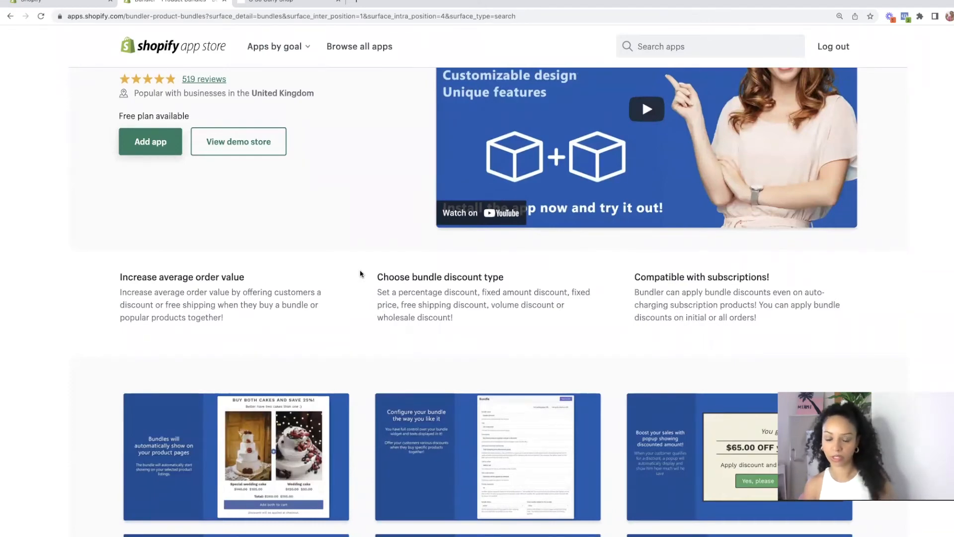
Switch back to the store admin and look through the Online Store's Themes, Blog posts, Pages, Navigation and Preferences pages.
{"action": "scroll", "coordinate": [360, 273], "scroll_direction": "up", "scroll_amount": 3}
{"action": "left_click", "coordinate": [69, 2]}
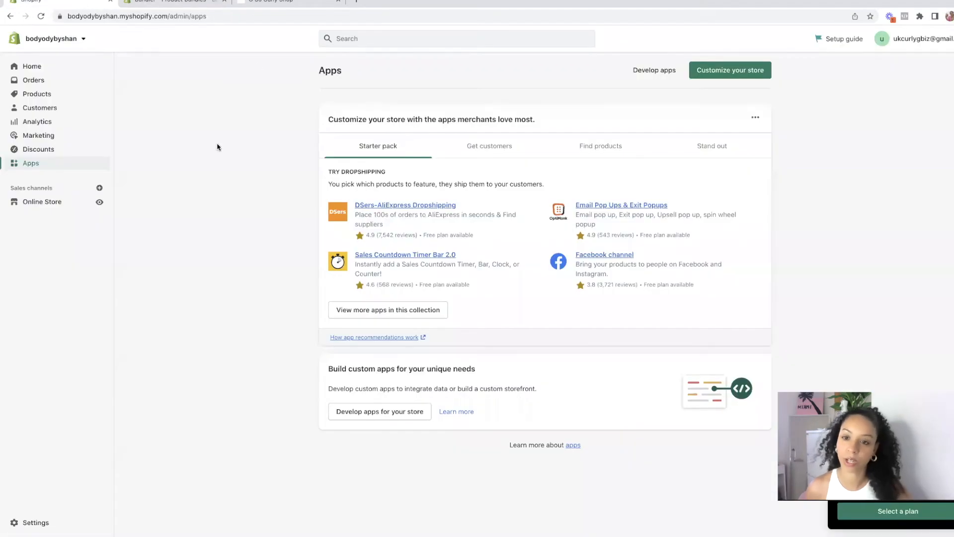
{"action": "left_click", "coordinate": [55, 202]}
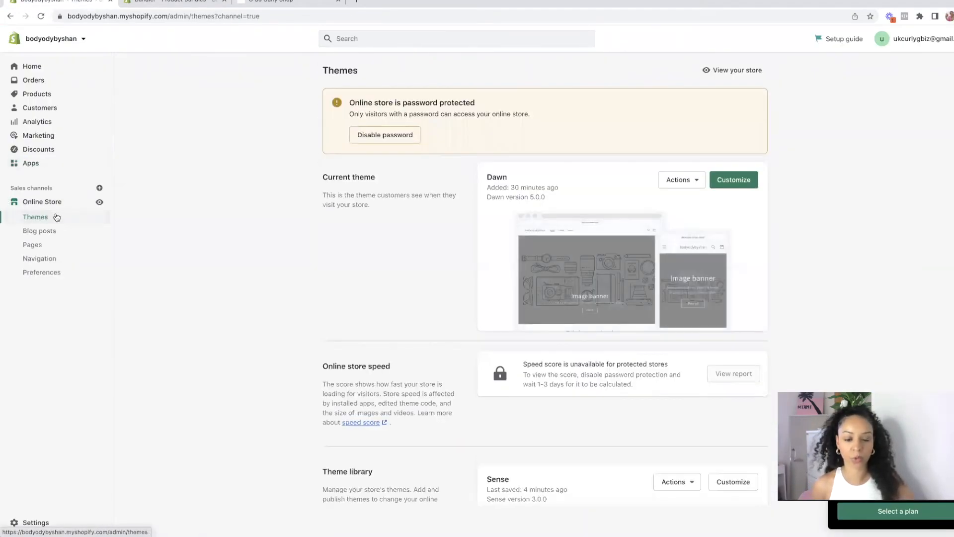
{"action": "left_click", "coordinate": [71, 232]}
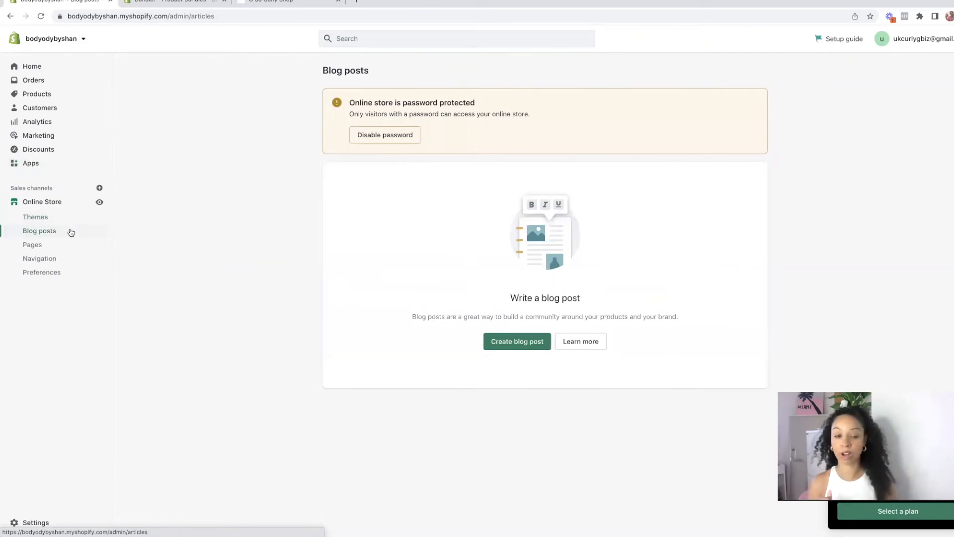
{"action": "left_click", "coordinate": [58, 244]}
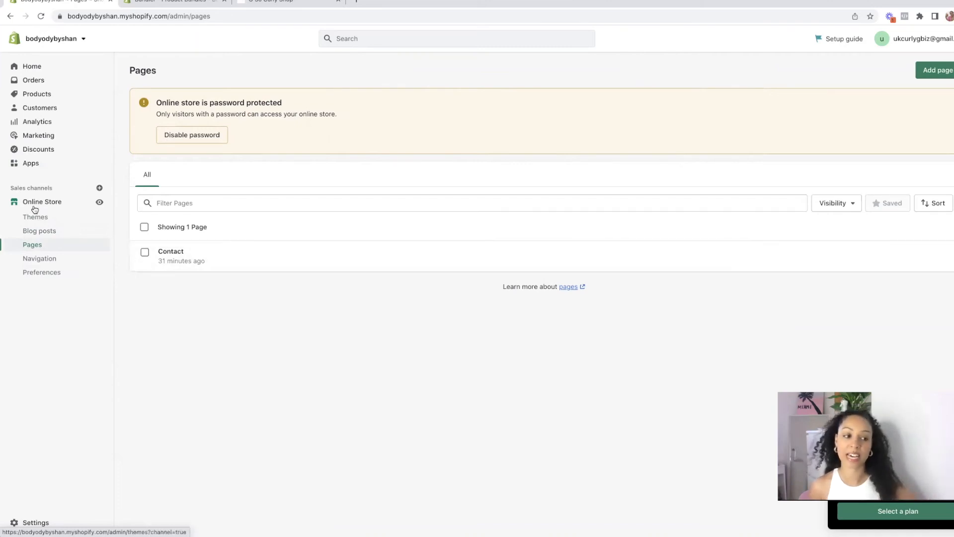
{"action": "left_click", "coordinate": [51, 260]}
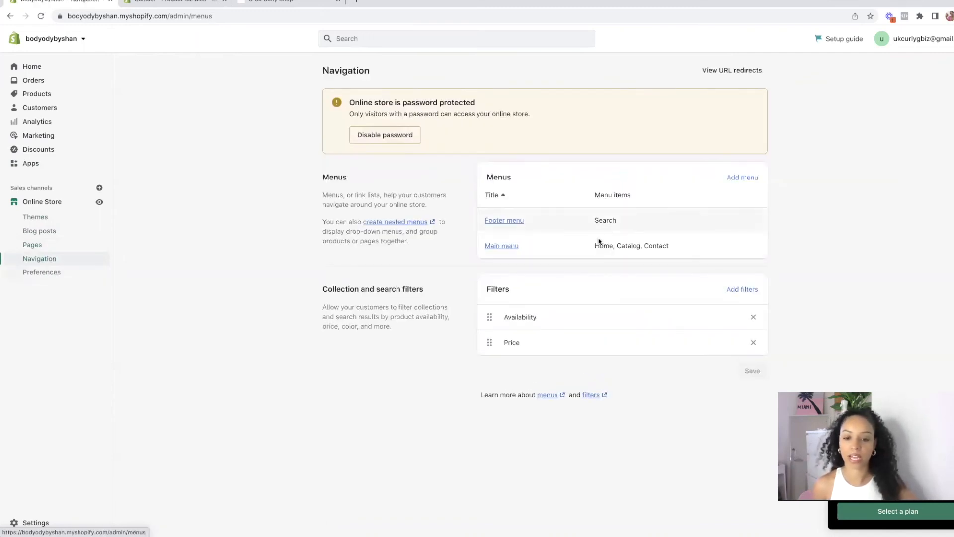
{"action": "left_click", "coordinate": [26, 276]}
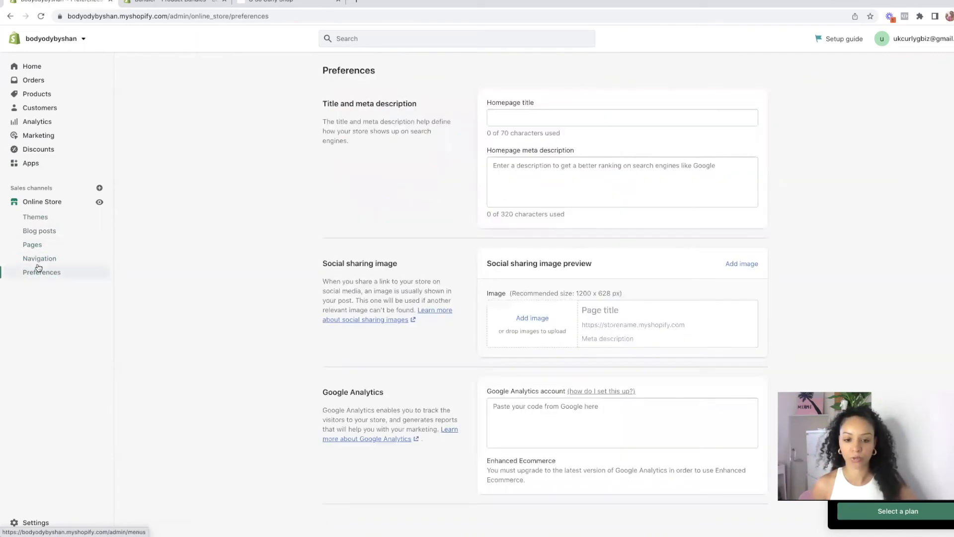
{"action": "left_click", "coordinate": [502, 113]}
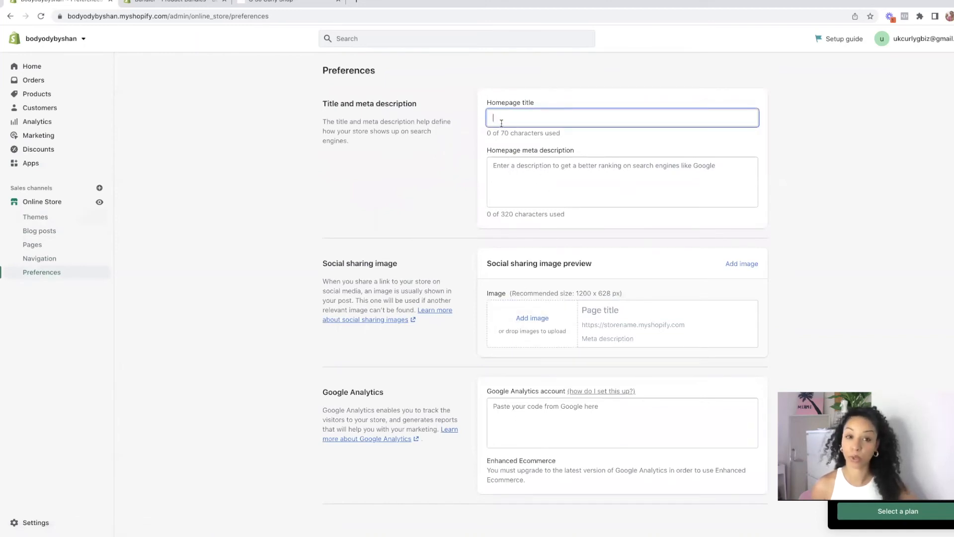
Review the Analytics dashboard's reports, including sessions by traffic source, sales by social source and top referrers.
{"action": "left_click", "coordinate": [36, 121]}
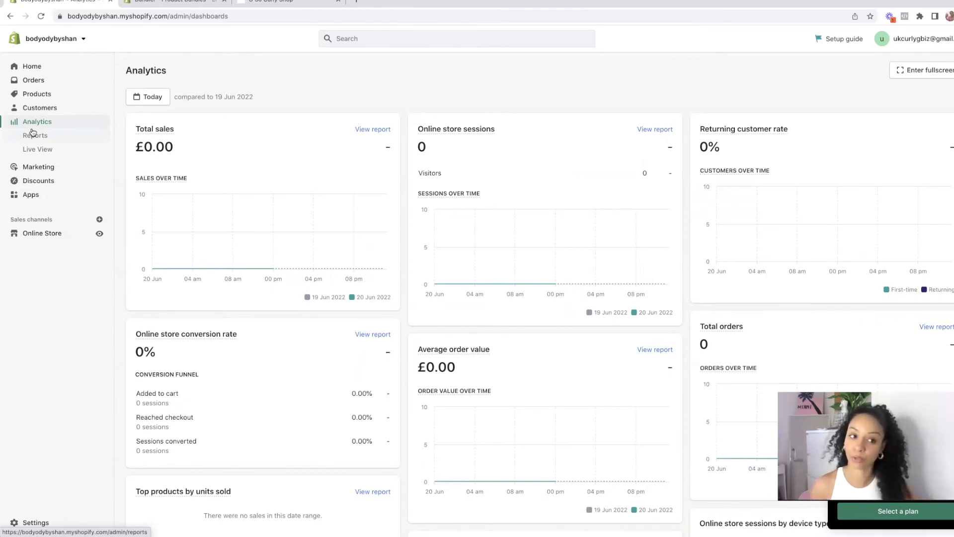
{"action": "scroll", "coordinate": [33, 132], "scroll_direction": "down", "scroll_amount": 1}
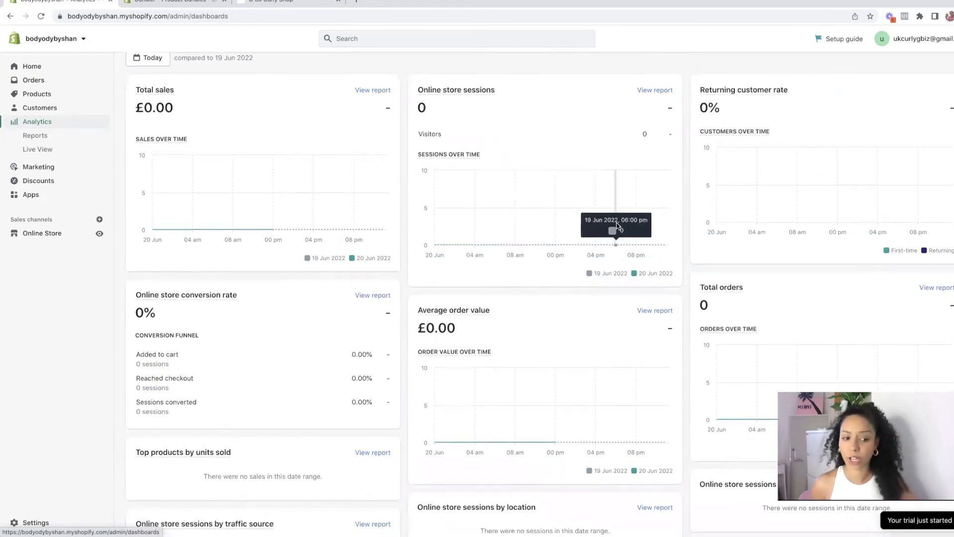
{"action": "scroll", "coordinate": [612, 228], "scroll_direction": "down", "scroll_amount": 3}
{"action": "scroll", "coordinate": [615, 226], "scroll_direction": "down", "scroll_amount": 4}
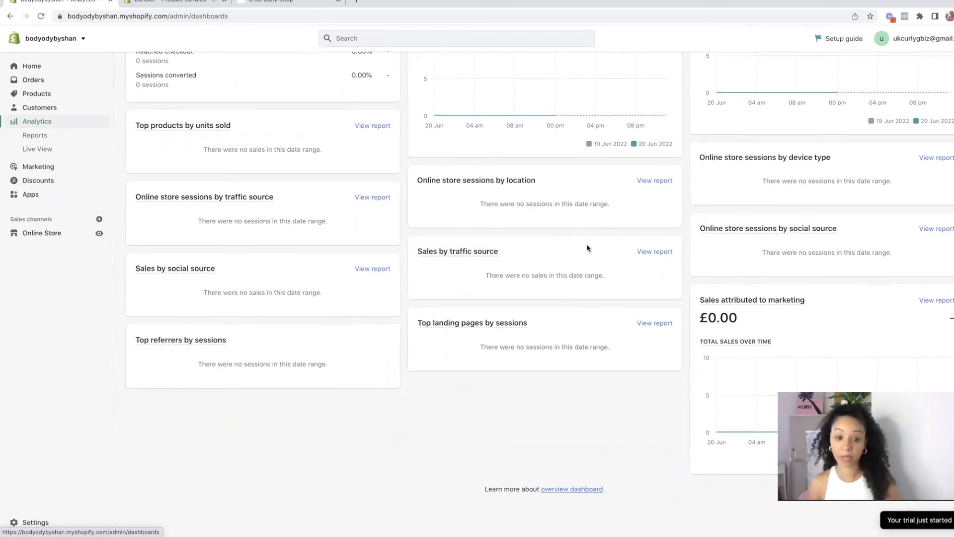
{"action": "mouse_move", "coordinate": [212, 271]}
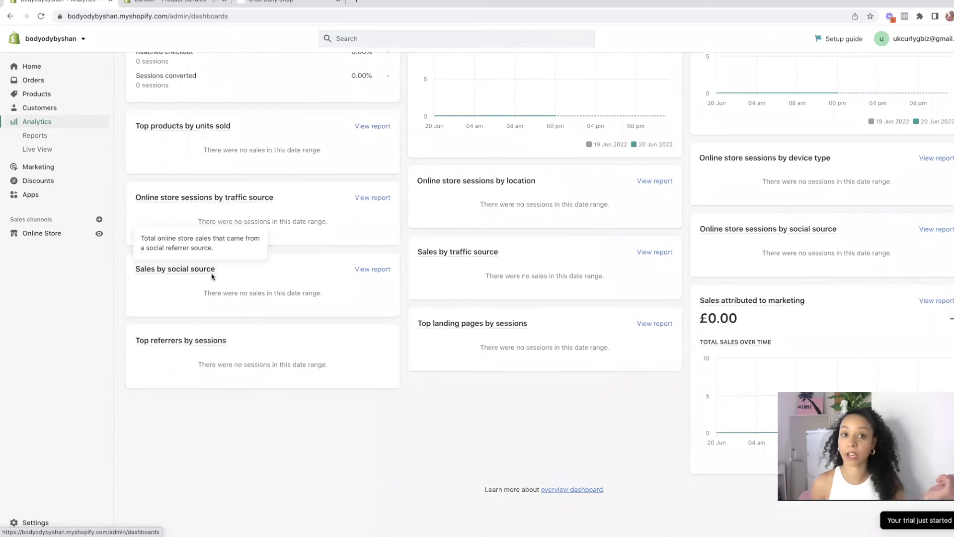
{"action": "scroll", "coordinate": [218, 264], "scroll_direction": "up", "scroll_amount": 1}
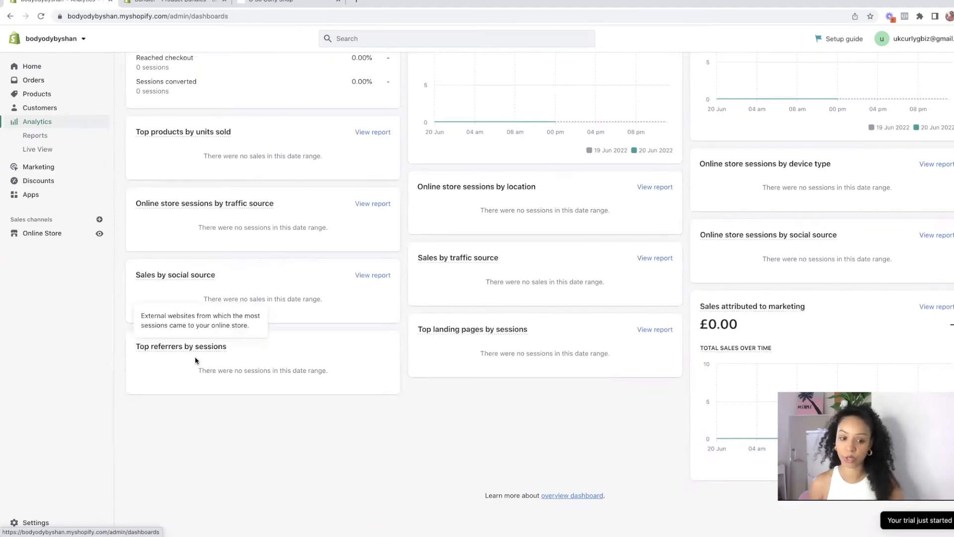
{"action": "scroll", "coordinate": [196, 358], "scroll_direction": "up", "scroll_amount": 5}
{"action": "scroll", "coordinate": [196, 357], "scroll_direction": "up", "scroll_amount": 5}
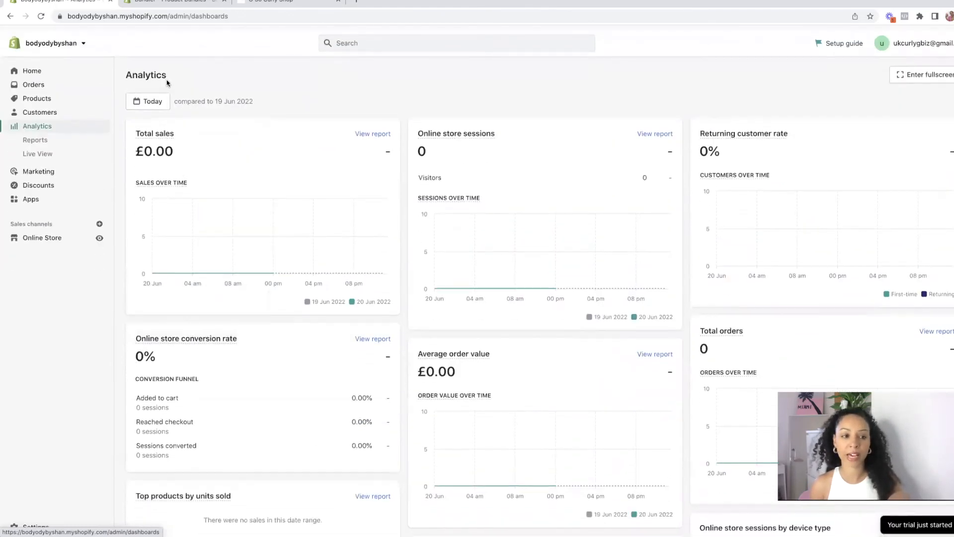
Set the Analytics dashboard's date range to Last month and apply it.
{"action": "left_click", "coordinate": [149, 98]}
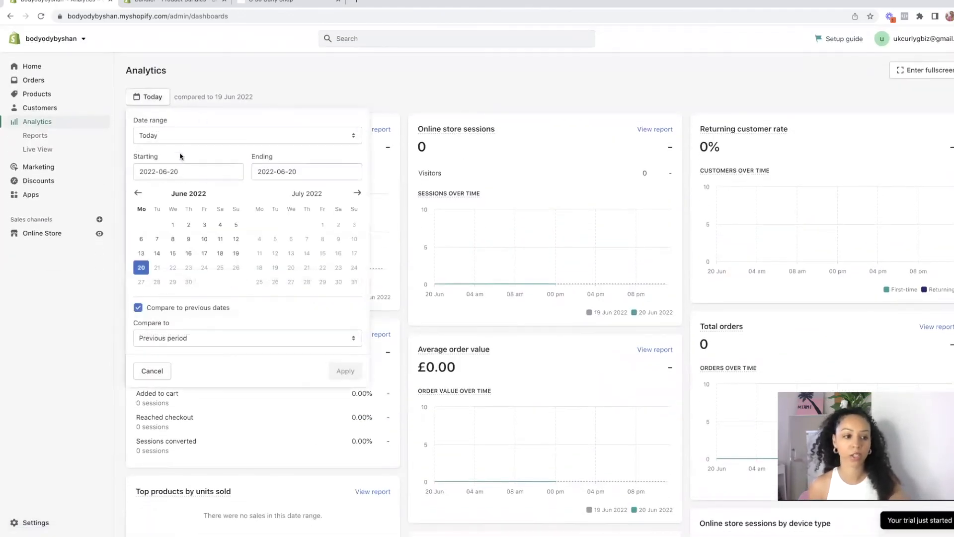
{"action": "left_click", "coordinate": [207, 131]}
{"action": "left_click", "coordinate": [180, 183]}
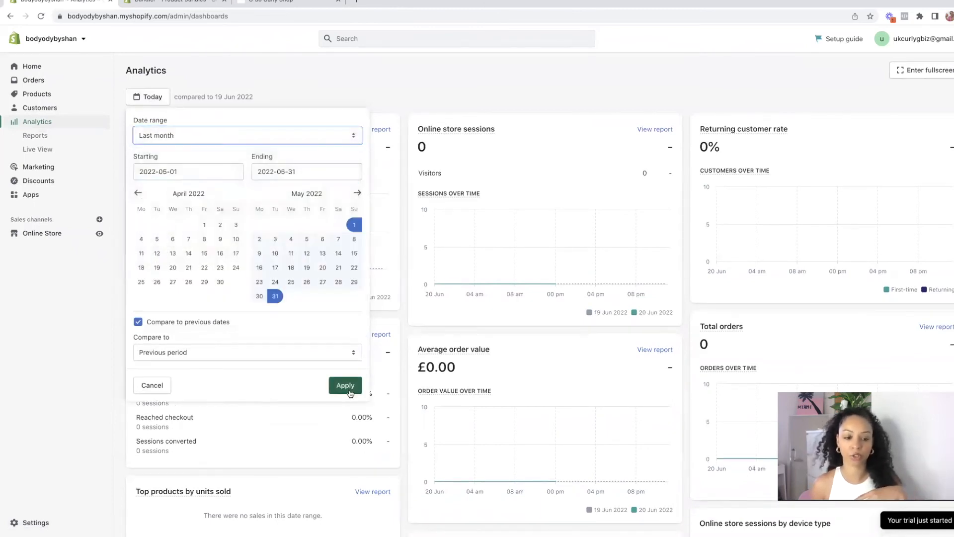
{"action": "left_click", "coordinate": [345, 386]}
Open the analytics Live View and rotate the globe to look around the world map.
{"action": "left_click", "coordinate": [43, 149]}
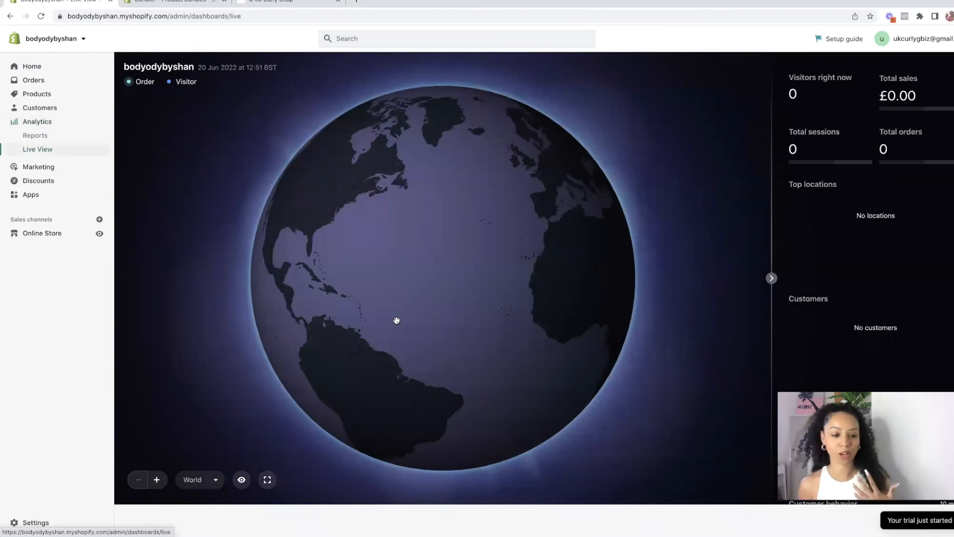
{"action": "left_click_drag", "start_coordinate": [394, 319], "coordinate": [583, 330]}
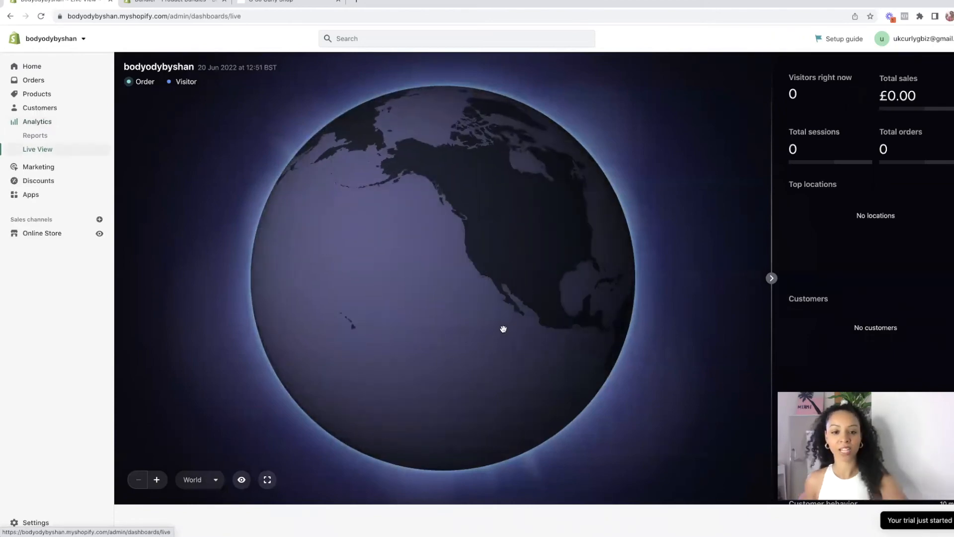
{"action": "left_click_drag", "start_coordinate": [467, 242], "coordinate": [328, 221]}
{"action": "left_click_drag", "start_coordinate": [507, 277], "coordinate": [402, 233]}
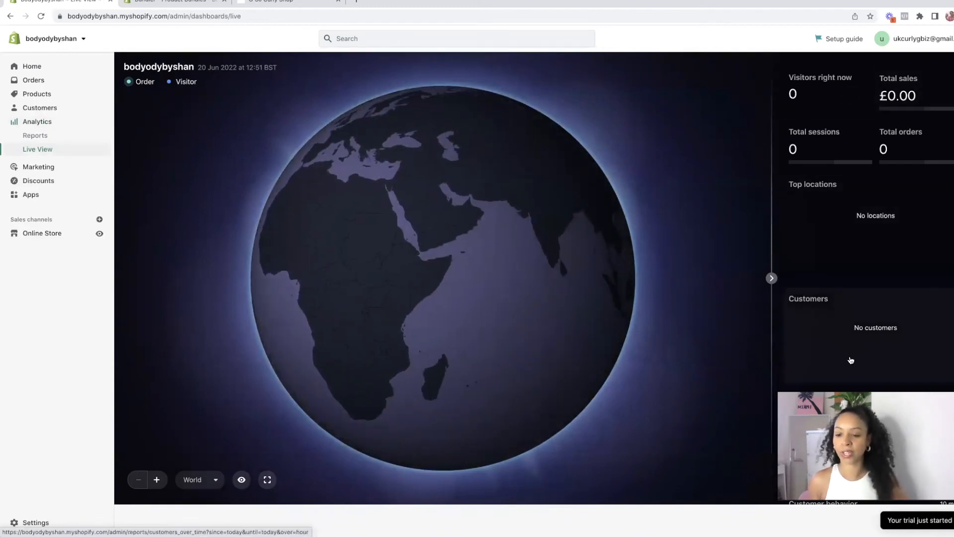
Open the store's Payments settings and review Shopify Payments, the supported payment methods and the manual payment methods.
{"action": "left_click", "coordinate": [35, 523]}
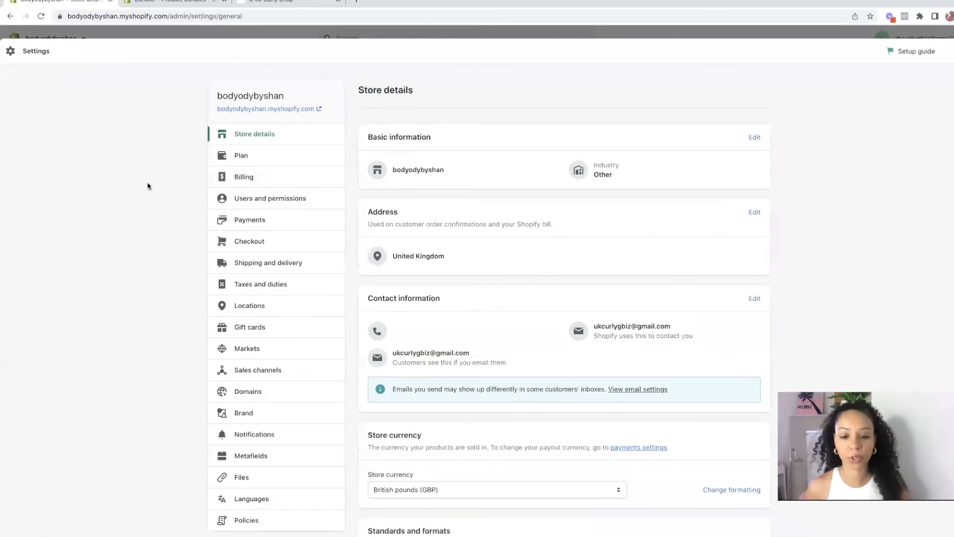
{"action": "left_click", "coordinate": [273, 230]}
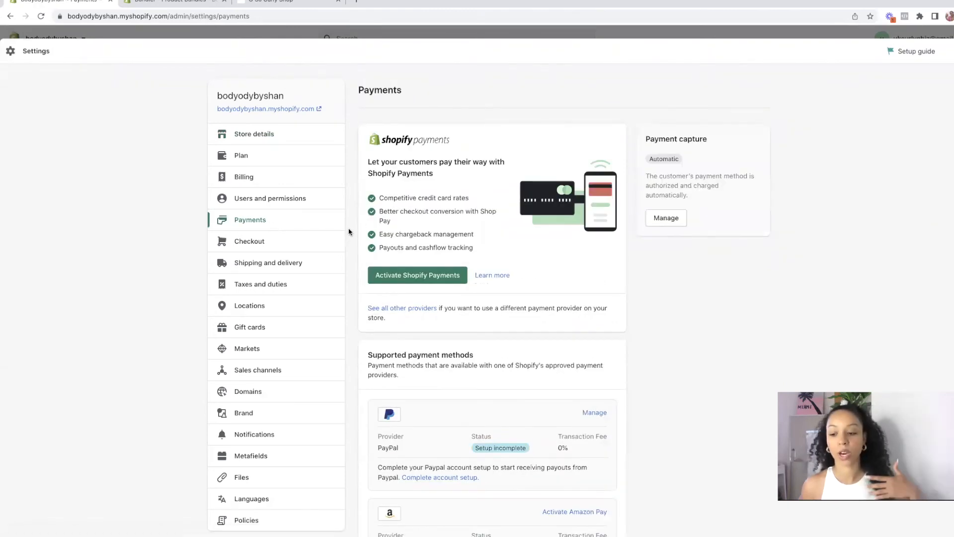
{"action": "scroll", "coordinate": [350, 232], "scroll_direction": "down", "scroll_amount": 2}
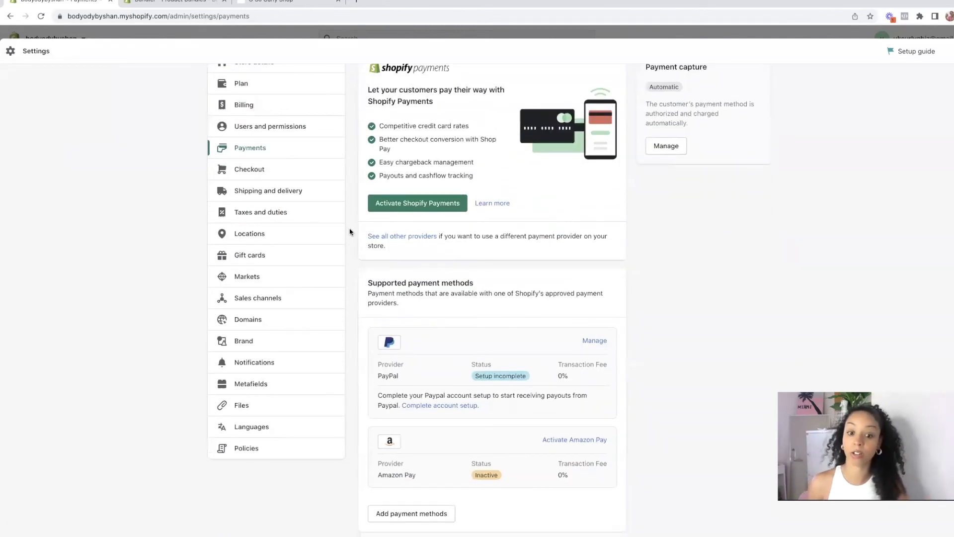
{"action": "scroll", "coordinate": [630, 198], "scroll_direction": "down", "scroll_amount": 2}
{"action": "scroll", "coordinate": [630, 201], "scroll_direction": "down", "scroll_amount": 1}
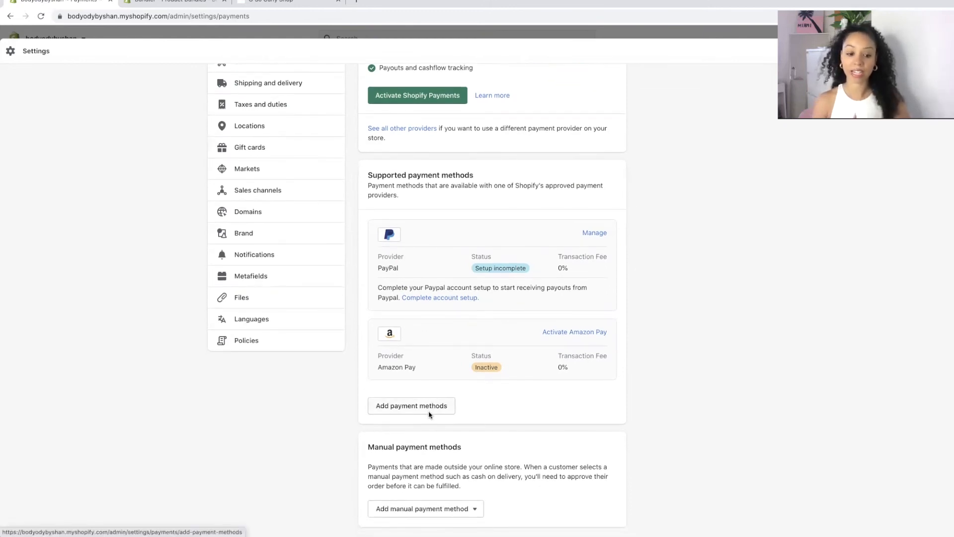
{"action": "scroll", "coordinate": [432, 407], "scroll_direction": "down", "scroll_amount": 1}
Open the page for adding payment methods, check the search by provider, and browse the list of available payment methods.
{"action": "left_click", "coordinate": [435, 397]}
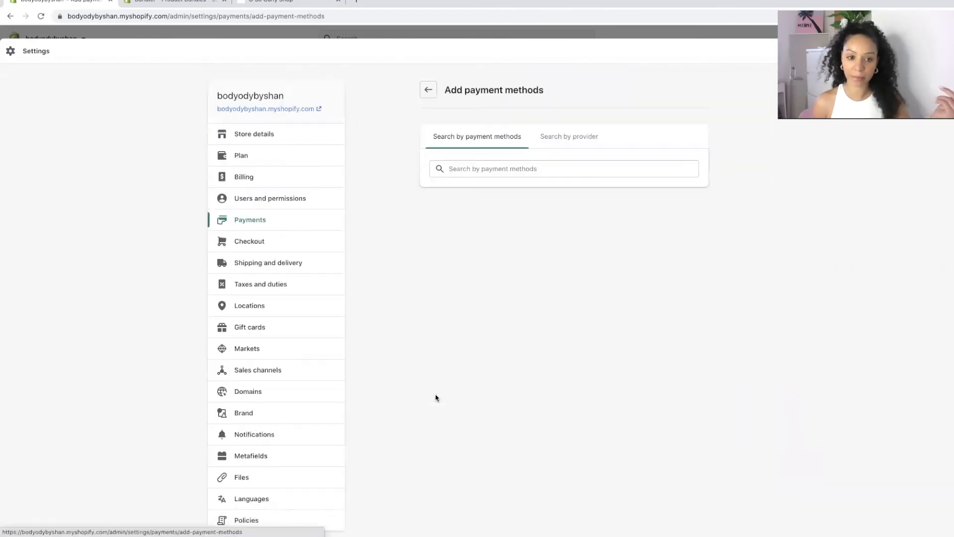
{"action": "scroll", "coordinate": [555, 113], "scroll_direction": "down", "scroll_amount": 1}
{"action": "left_click", "coordinate": [555, 113]}
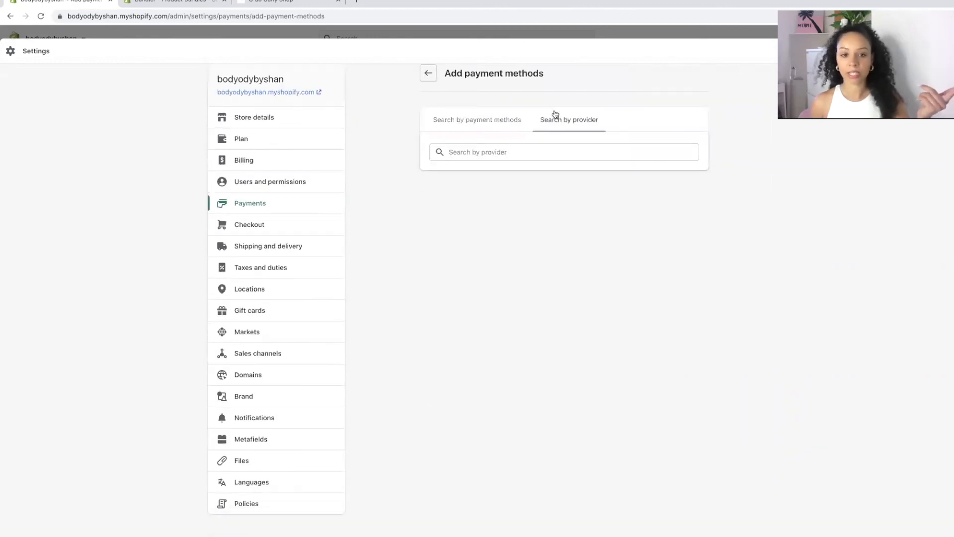
{"action": "left_click", "coordinate": [511, 118]}
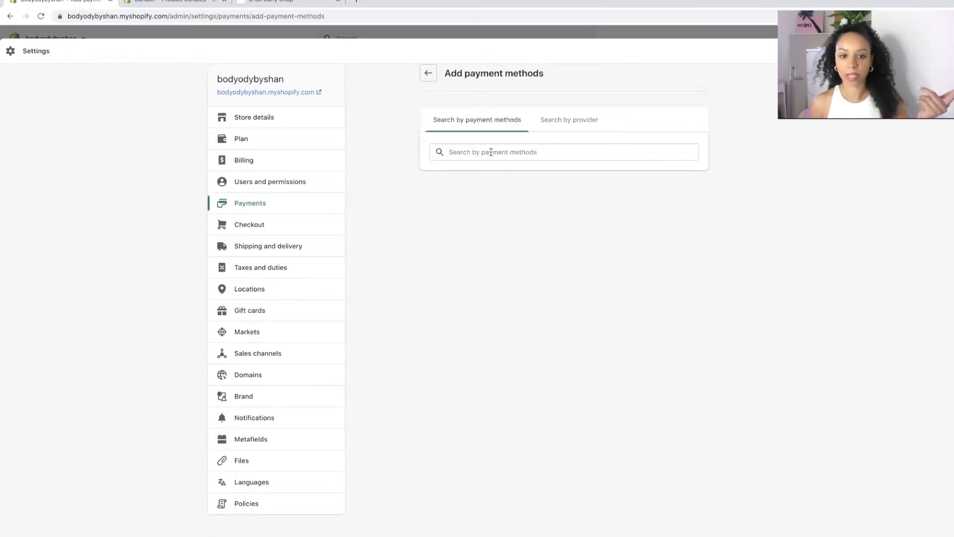
{"action": "left_click", "coordinate": [490, 151]}
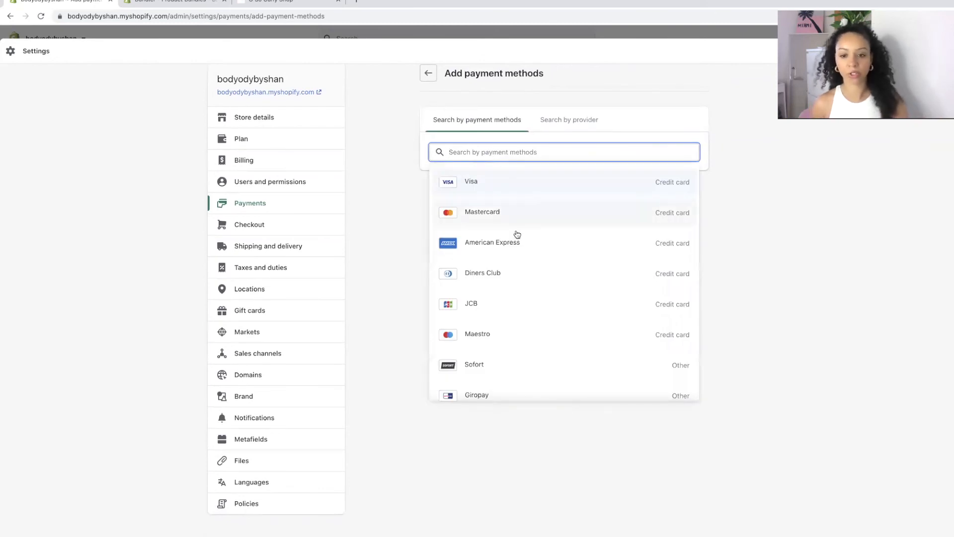
{"action": "scroll", "coordinate": [516, 234], "scroll_direction": "down", "scroll_amount": 5}
{"action": "scroll", "coordinate": [517, 235], "scroll_direction": "down", "scroll_amount": 8}
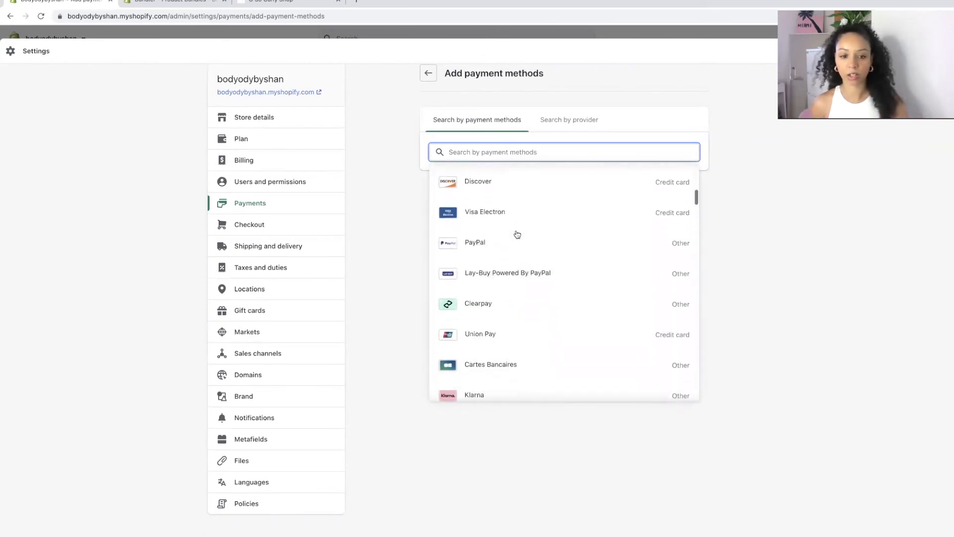
{"action": "scroll", "coordinate": [517, 234], "scroll_direction": "down", "scroll_amount": 10}
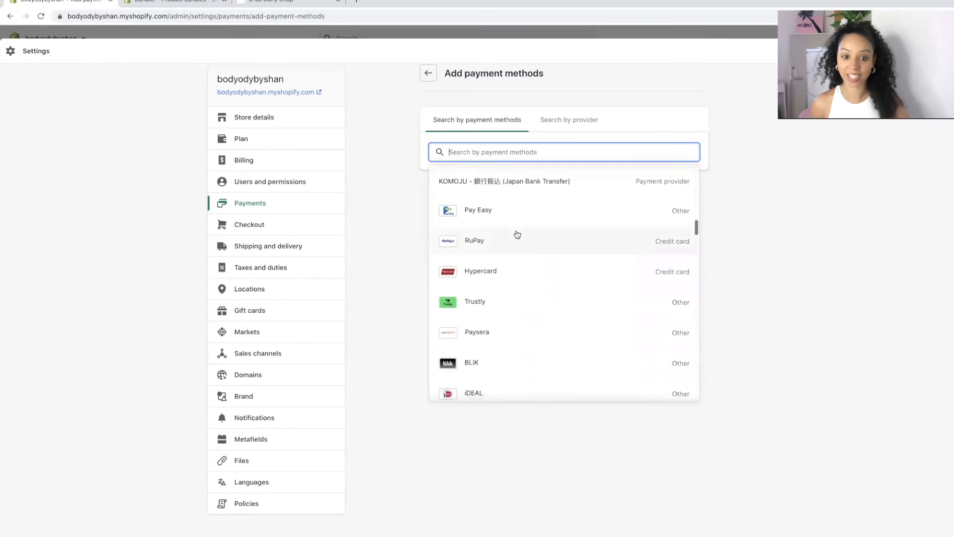
{"action": "scroll", "coordinate": [517, 235], "scroll_direction": "down", "scroll_amount": 4}
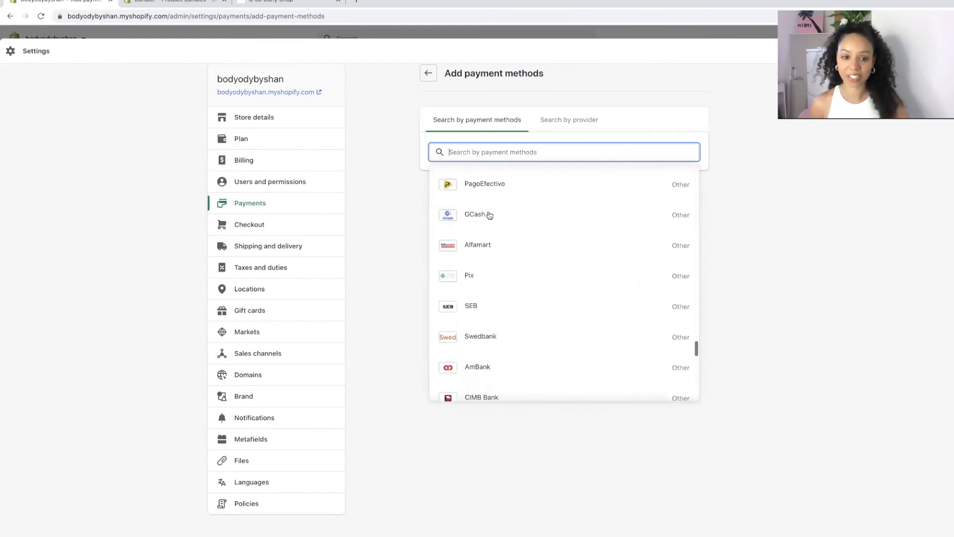
{"action": "left_click", "coordinate": [369, 176]}
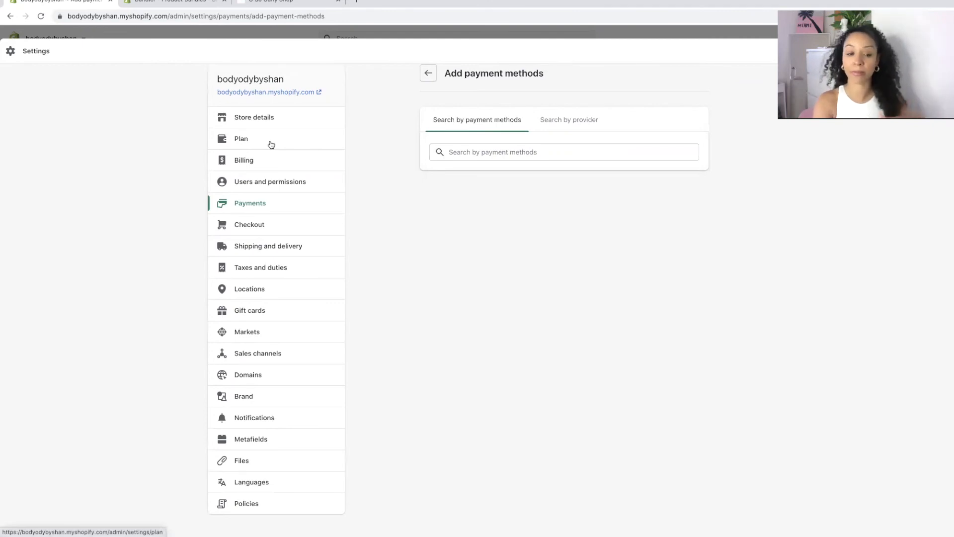
View the Sales channels settings and review the Shipping and delivery settings, including rates, processing time, local delivery and local pickup.
{"action": "left_click", "coordinate": [305, 354]}
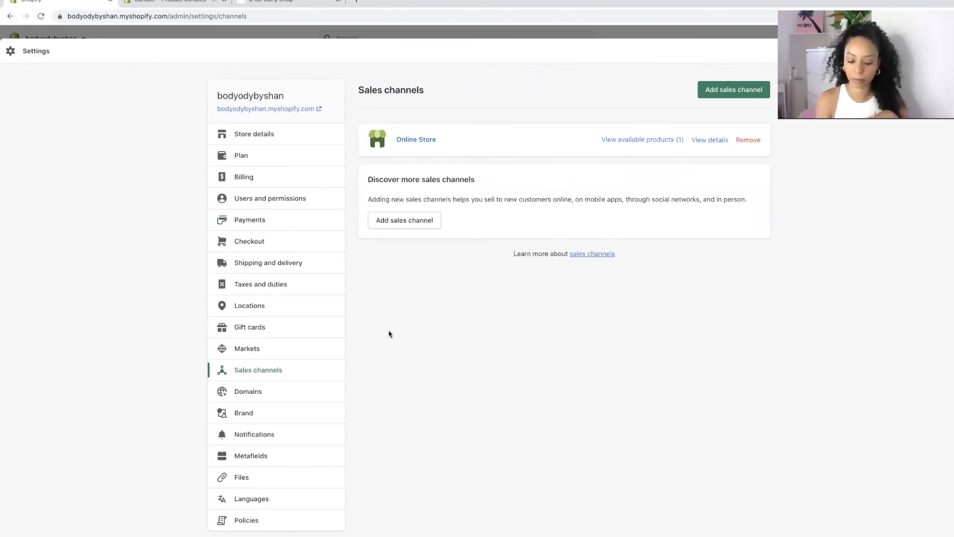
{"action": "scroll", "coordinate": [299, 279], "scroll_direction": "down", "scroll_amount": 1}
{"action": "left_click", "coordinate": [309, 254]}
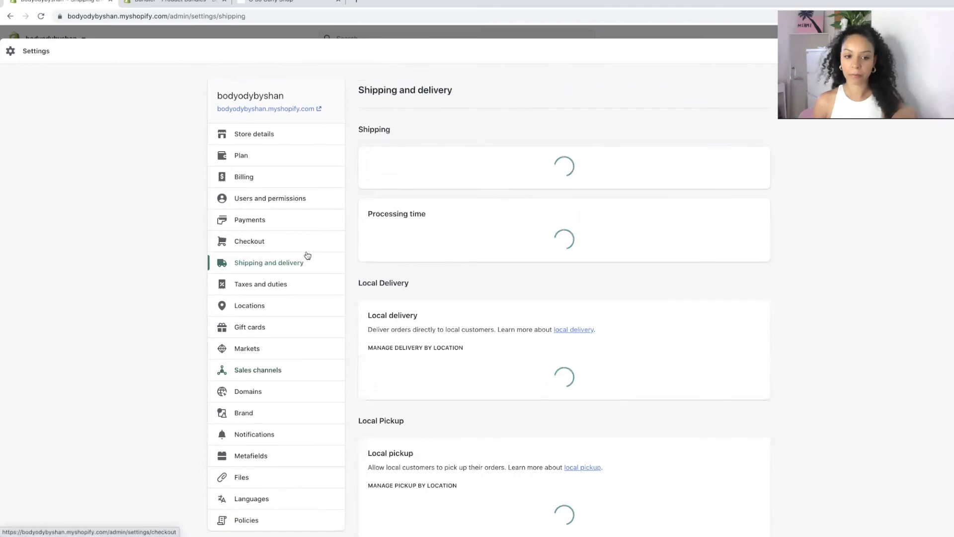
{"action": "scroll", "coordinate": [418, 310], "scroll_direction": "down", "scroll_amount": 3}
{"action": "scroll", "coordinate": [417, 311], "scroll_direction": "down", "scroll_amount": 1}
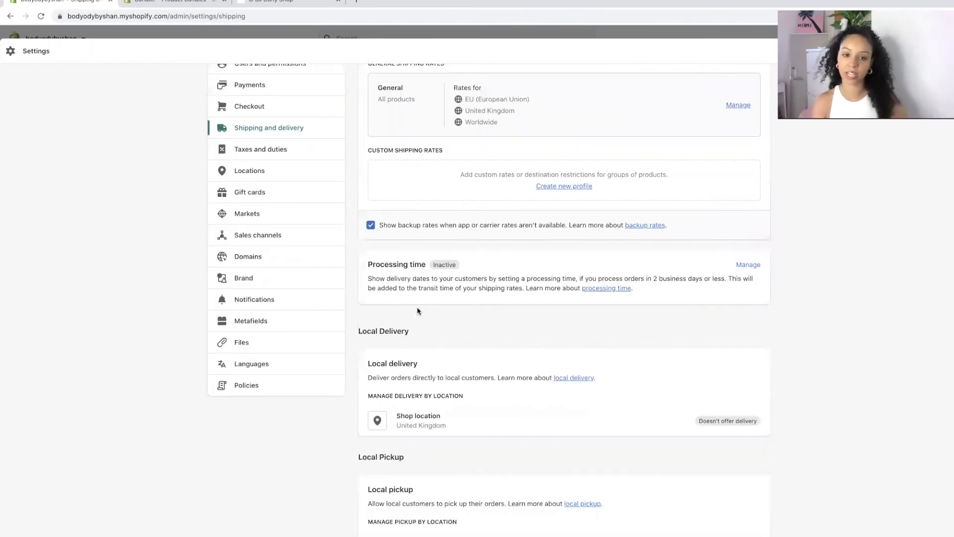
{"action": "scroll", "coordinate": [417, 310], "scroll_direction": "down", "scroll_amount": 7}
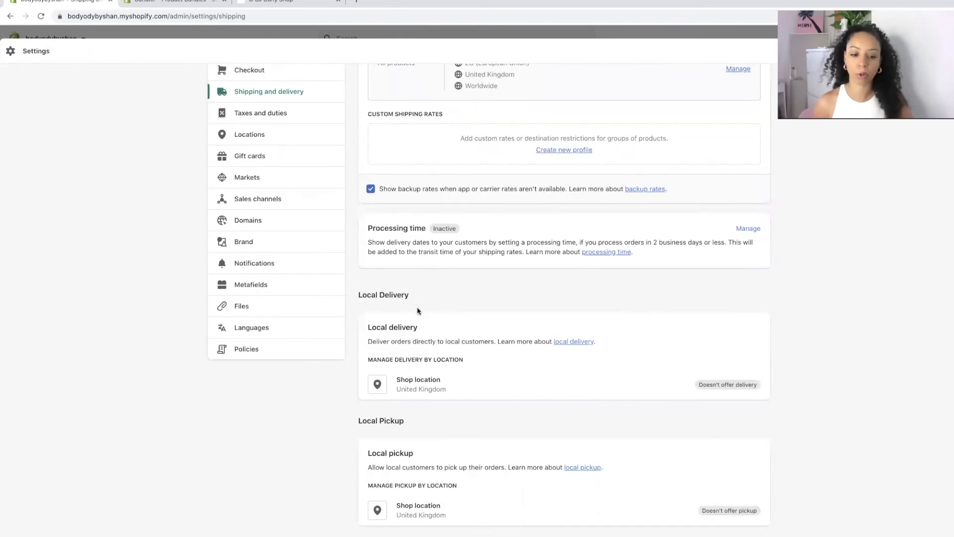
{"action": "scroll", "coordinate": [486, 264], "scroll_direction": "down", "scroll_amount": 20}
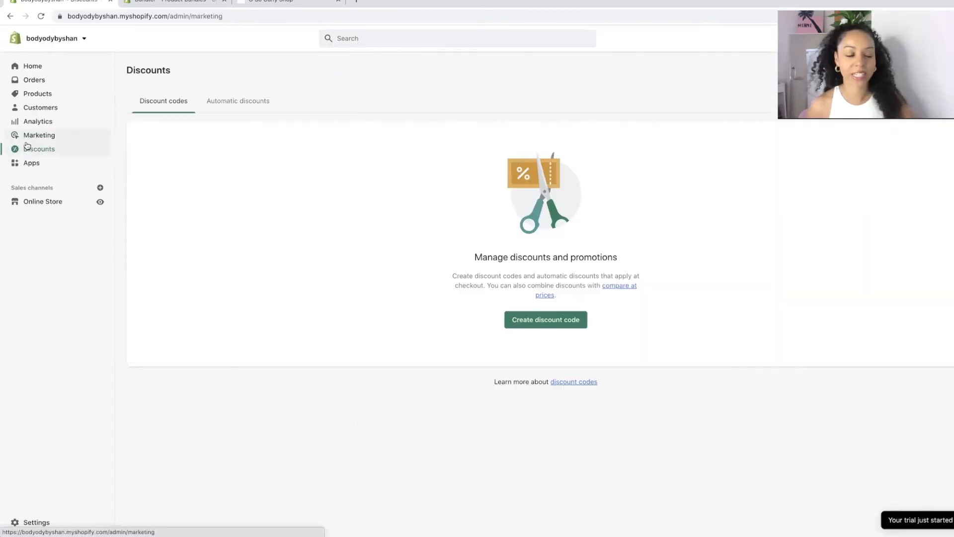
Review the Marketing page, including the automations, marketing results and suggested marketing apps, and return to the admin home page.
{"action": "left_click", "coordinate": [60, 135]}
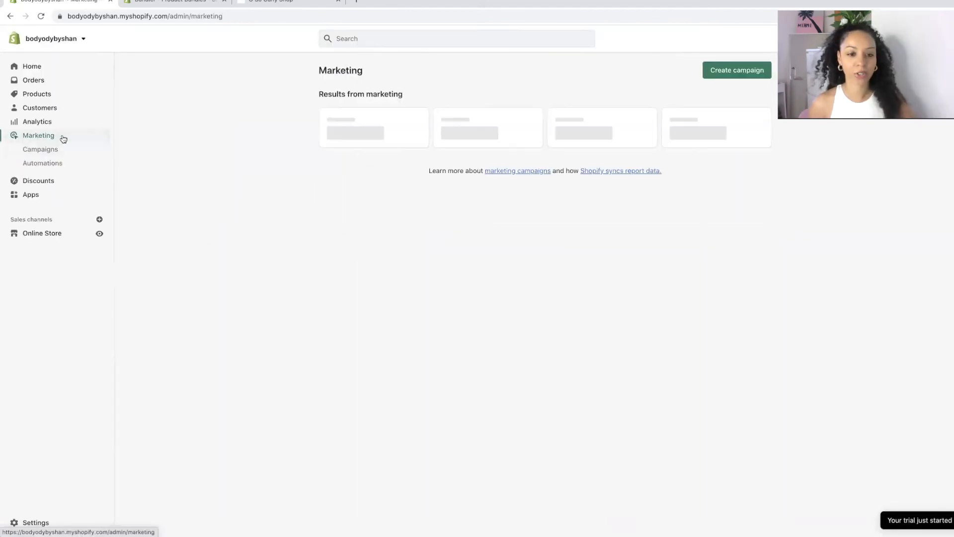
{"action": "scroll", "coordinate": [278, 184], "scroll_direction": "down", "scroll_amount": 2}
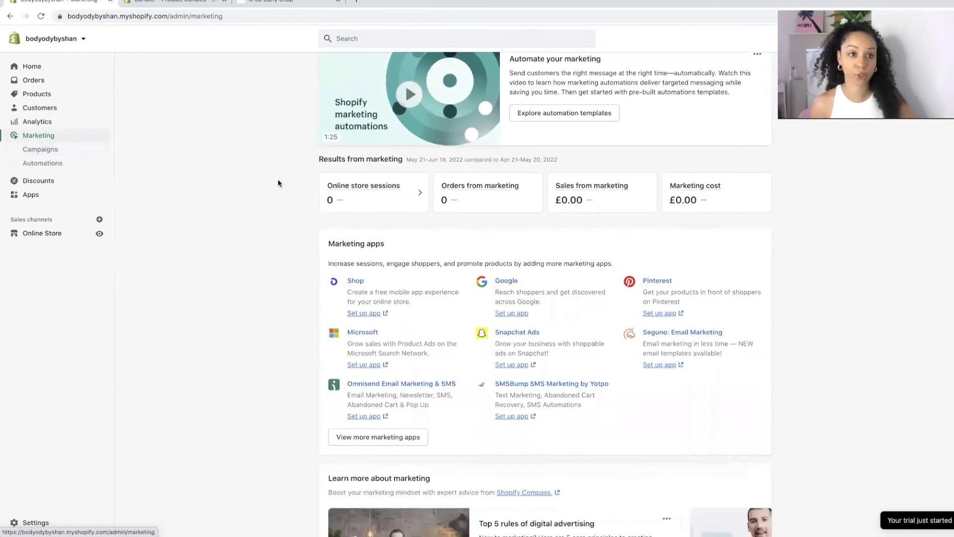
{"action": "scroll", "coordinate": [278, 183], "scroll_direction": "down", "scroll_amount": 3}
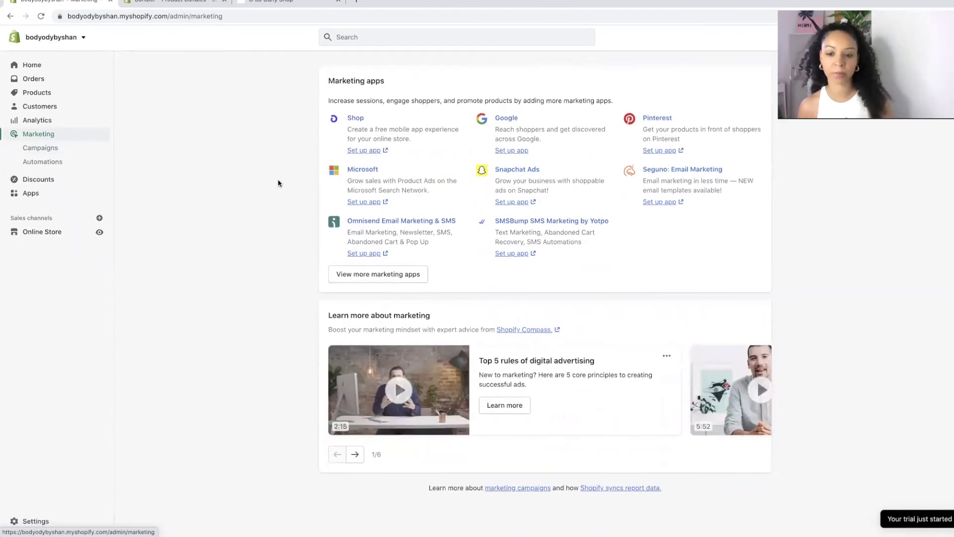
{"action": "scroll", "coordinate": [278, 183], "scroll_direction": "up", "scroll_amount": 5}
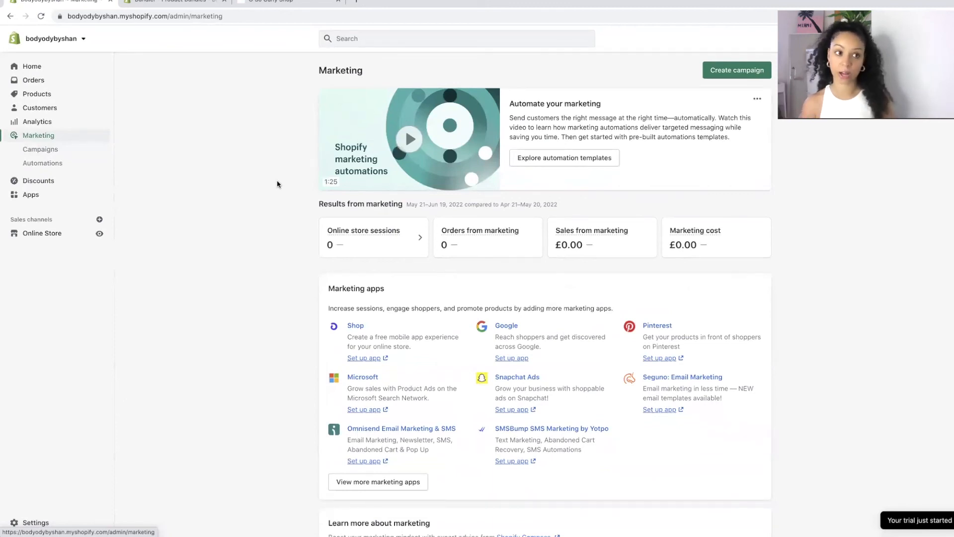
{"action": "left_click", "coordinate": [32, 66]}
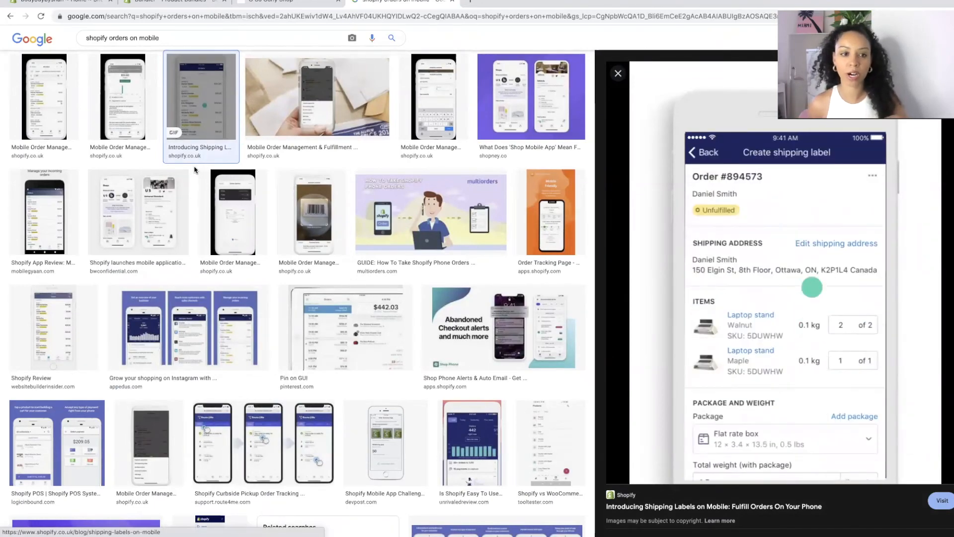
Look through the Google image results for "shopify orders on mobile", enlarging examples of mobile order management and the Shopify app's business overview.
{"action": "left_click", "coordinate": [318, 99]}
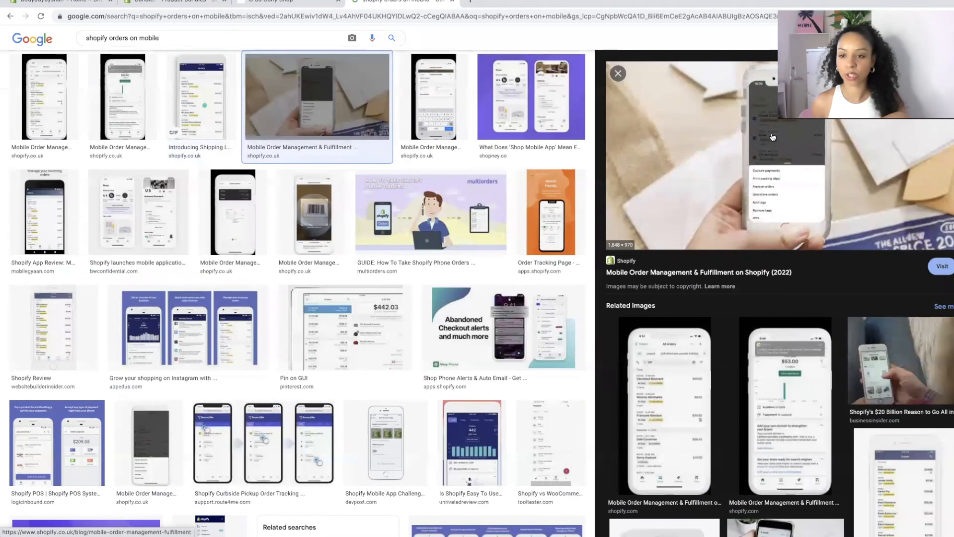
{"action": "left_click", "coordinate": [688, 360]}
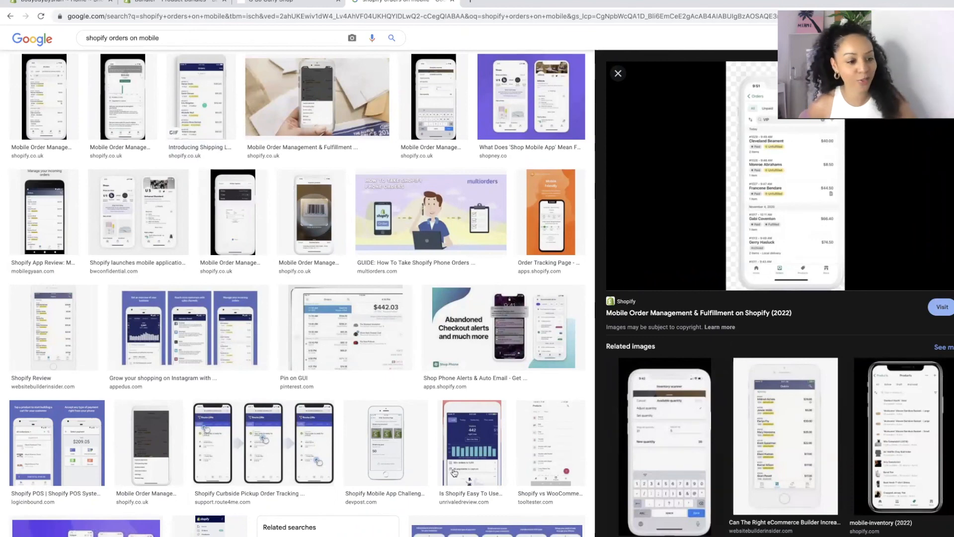
{"action": "left_click", "coordinate": [235, 350]}
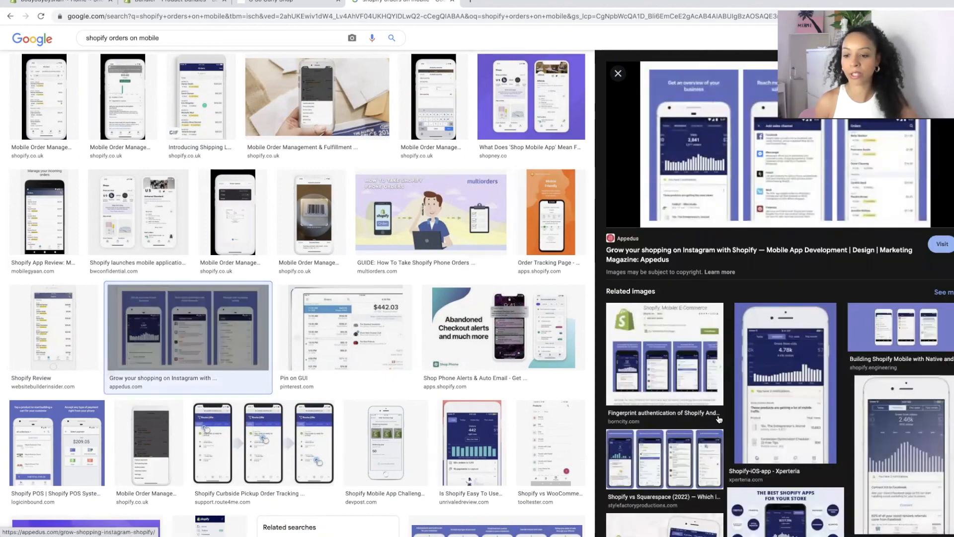
{"action": "scroll", "coordinate": [697, 421], "scroll_direction": "down", "scroll_amount": 8}
{"action": "scroll", "coordinate": [697, 421], "scroll_direction": "down", "scroll_amount": 2}
{"action": "scroll", "coordinate": [695, 420], "scroll_direction": "up", "scroll_amount": 10}
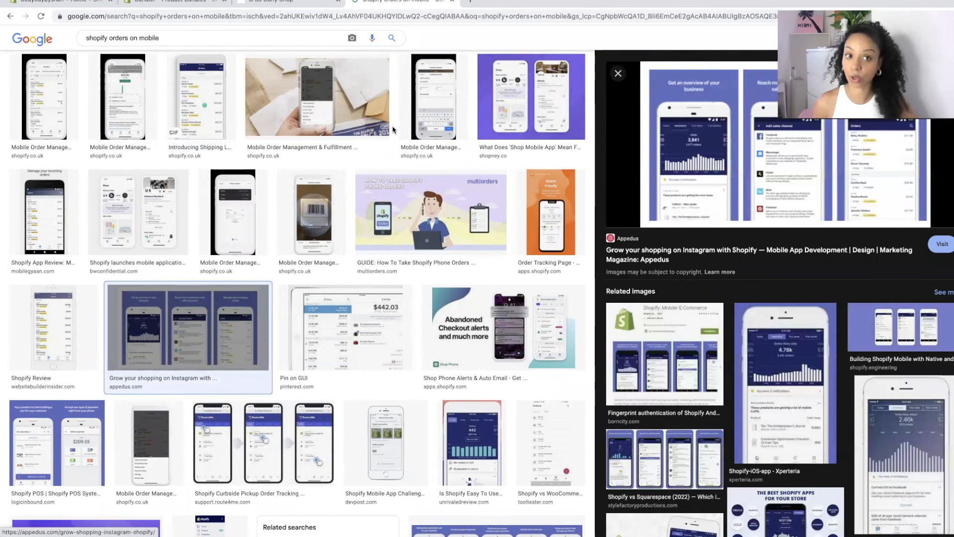
{"action": "scroll", "coordinate": [392, 130], "scroll_direction": "up", "scroll_amount": 2}
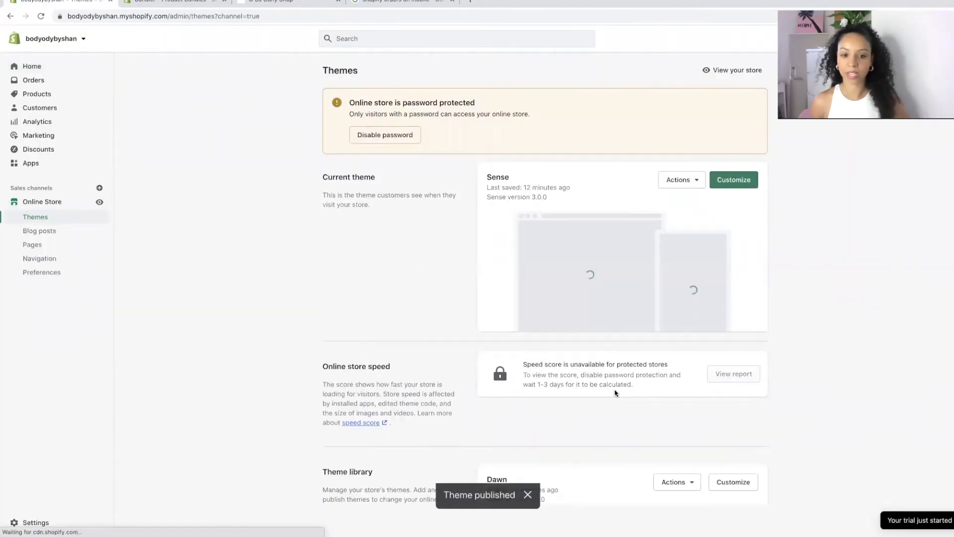
Preview the current Sense theme and review the storefront home page down to the featured collection and brand text.
{"action": "left_click", "coordinate": [698, 184]}
{"action": "left_click", "coordinate": [683, 208]}
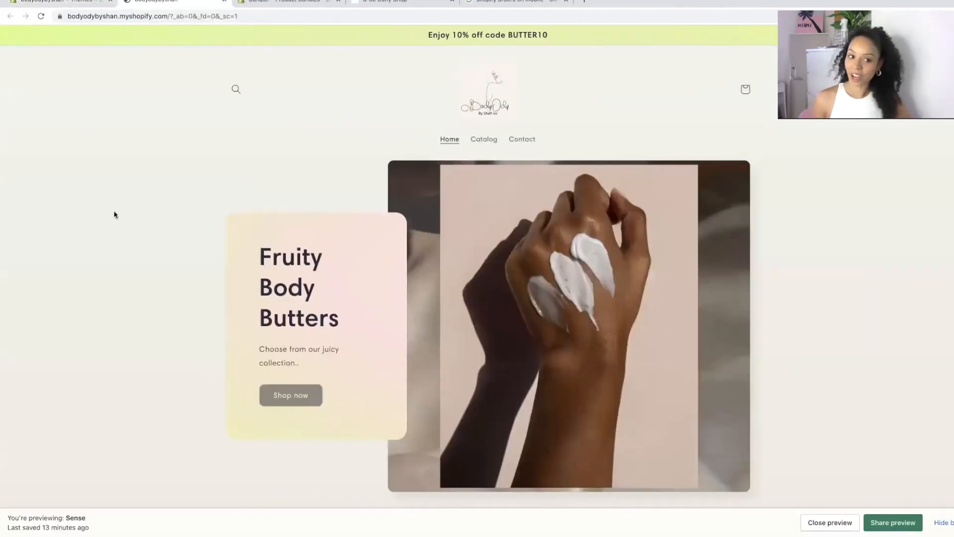
{"action": "scroll", "coordinate": [115, 213], "scroll_direction": "down", "scroll_amount": 8}
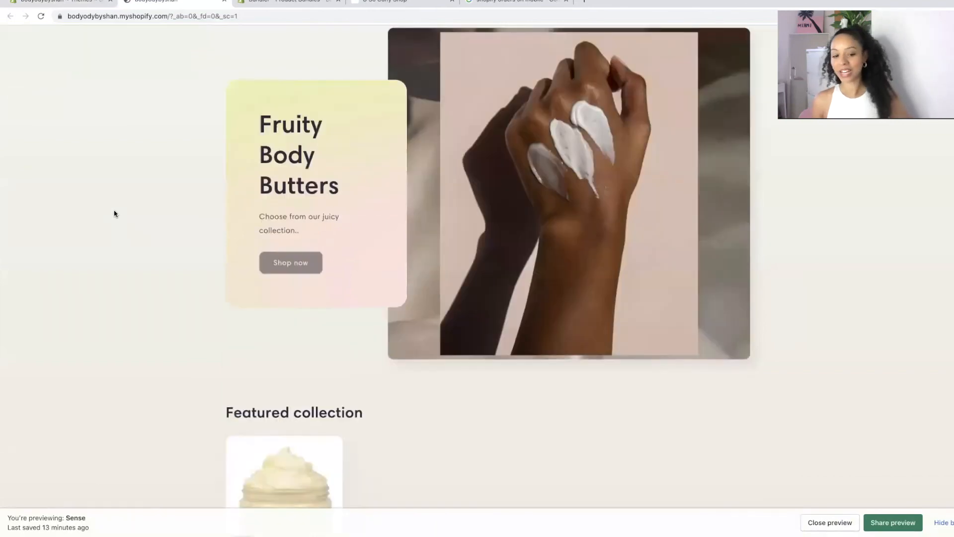
{"action": "scroll", "coordinate": [115, 212], "scroll_direction": "down", "scroll_amount": 2}
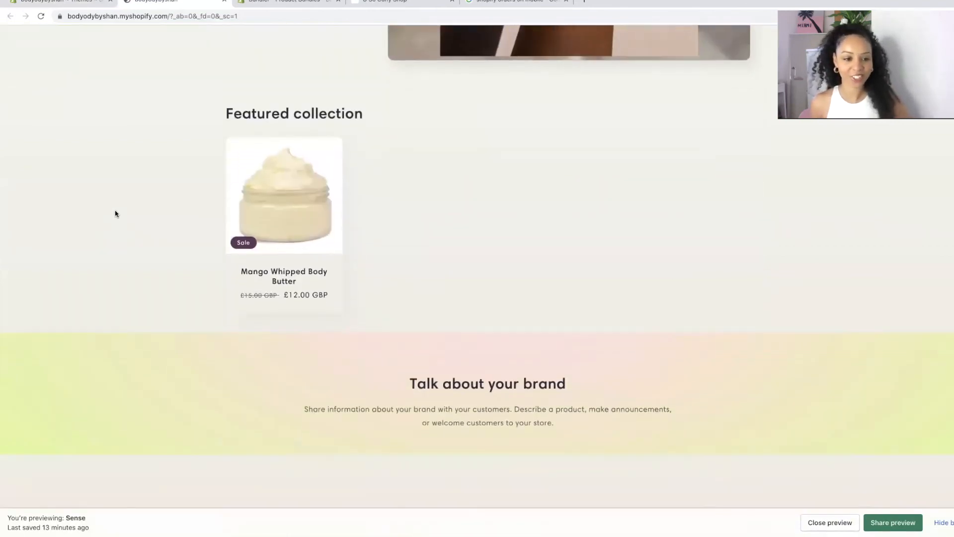
Open the Mango Whipped Body Butter product from the featured collection and review its full product page.
{"action": "left_click", "coordinate": [249, 159]}
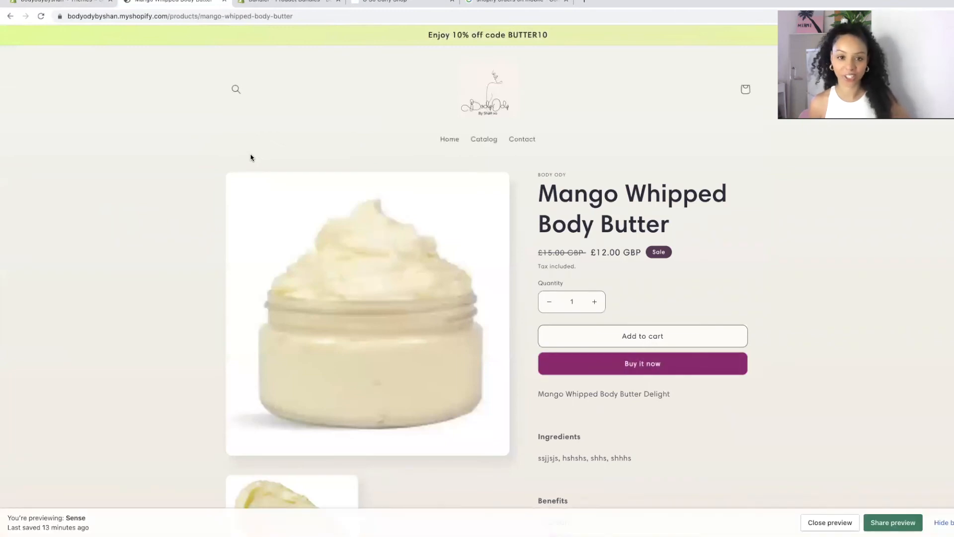
{"action": "scroll", "coordinate": [251, 157], "scroll_direction": "down", "scroll_amount": 4}
{"action": "scroll", "coordinate": [251, 157], "scroll_direction": "up", "scroll_amount": 4}
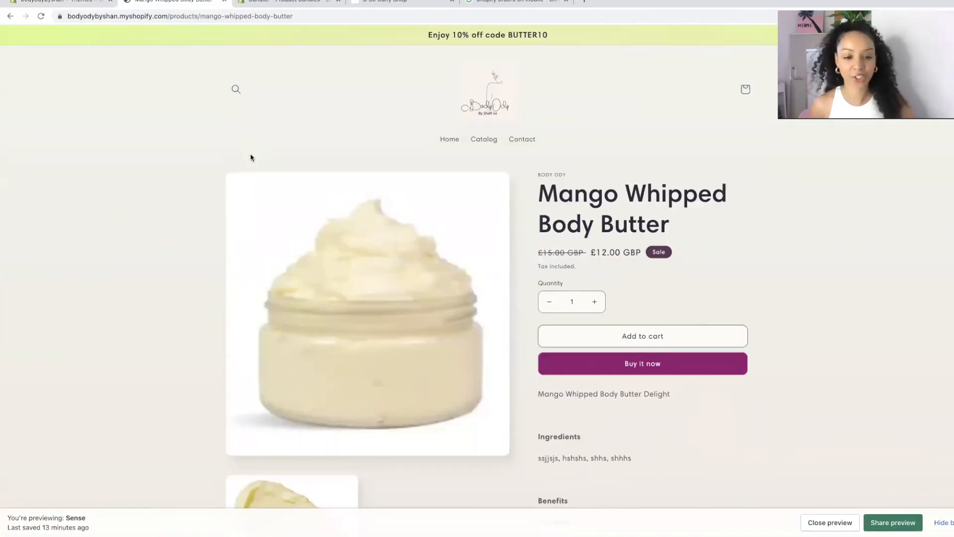
{"action": "scroll", "coordinate": [251, 157], "scroll_direction": "down", "scroll_amount": 7}
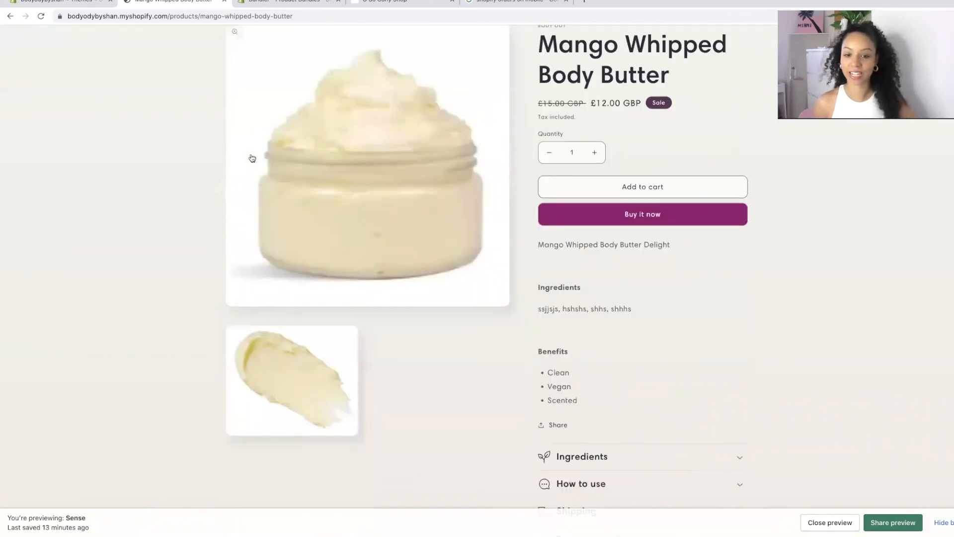
{"action": "scroll", "coordinate": [251, 157], "scroll_direction": "down", "scroll_amount": 9}
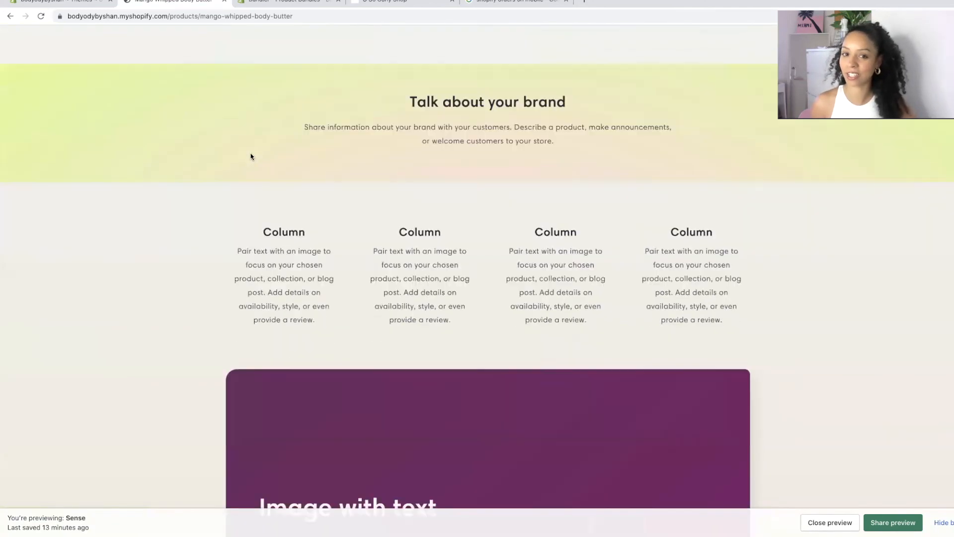